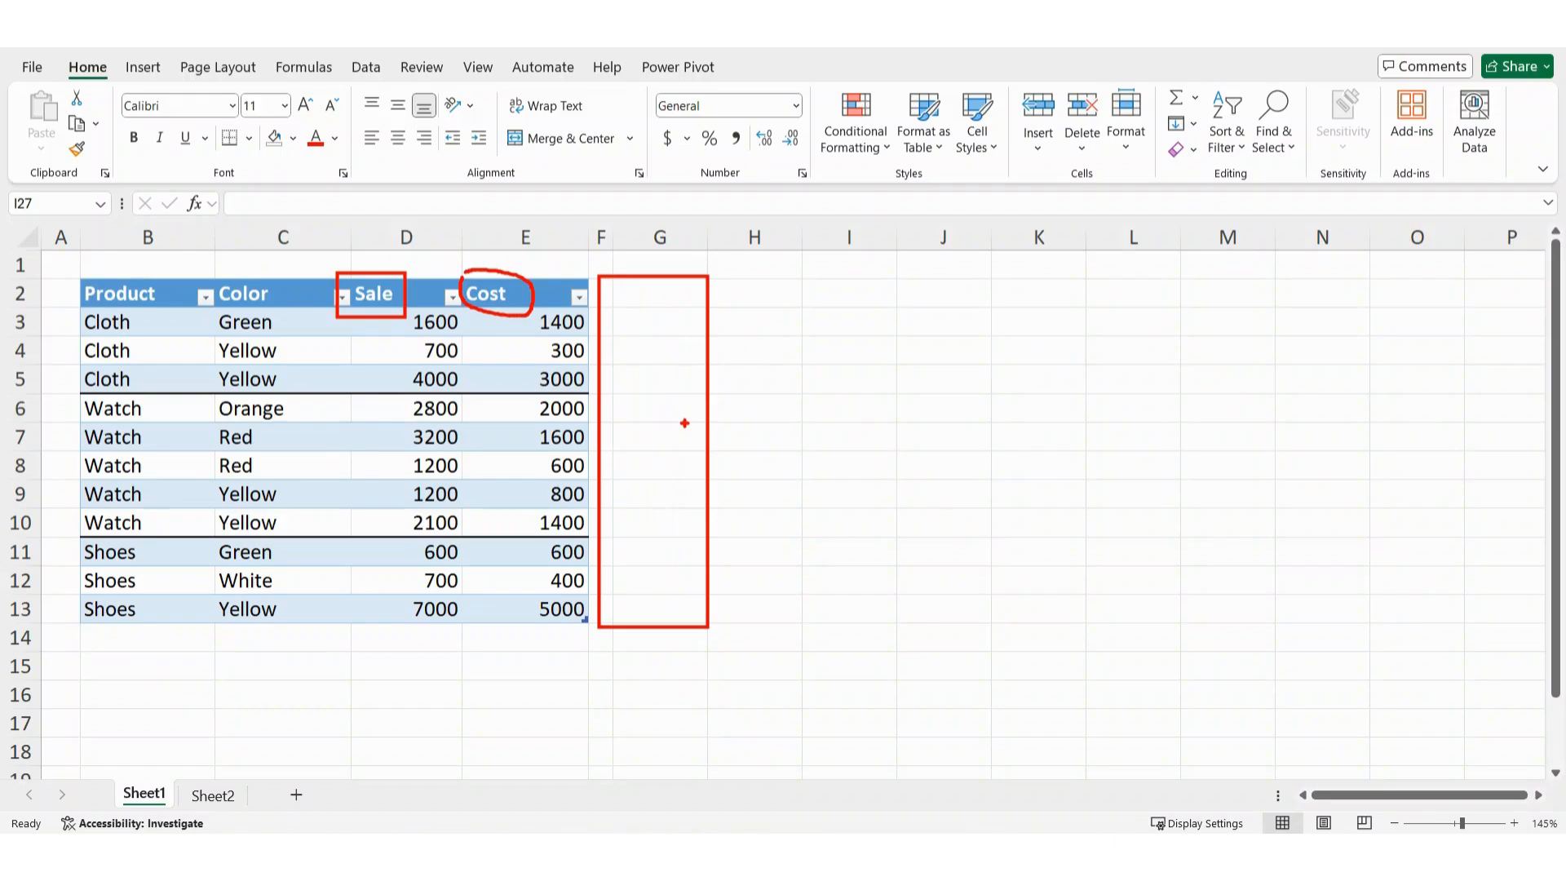
- Insert a PivotTable based on the product table, placed on the existing worksheet at cell G2 of Sheet1
{"action": "key", "text": "Escape"}
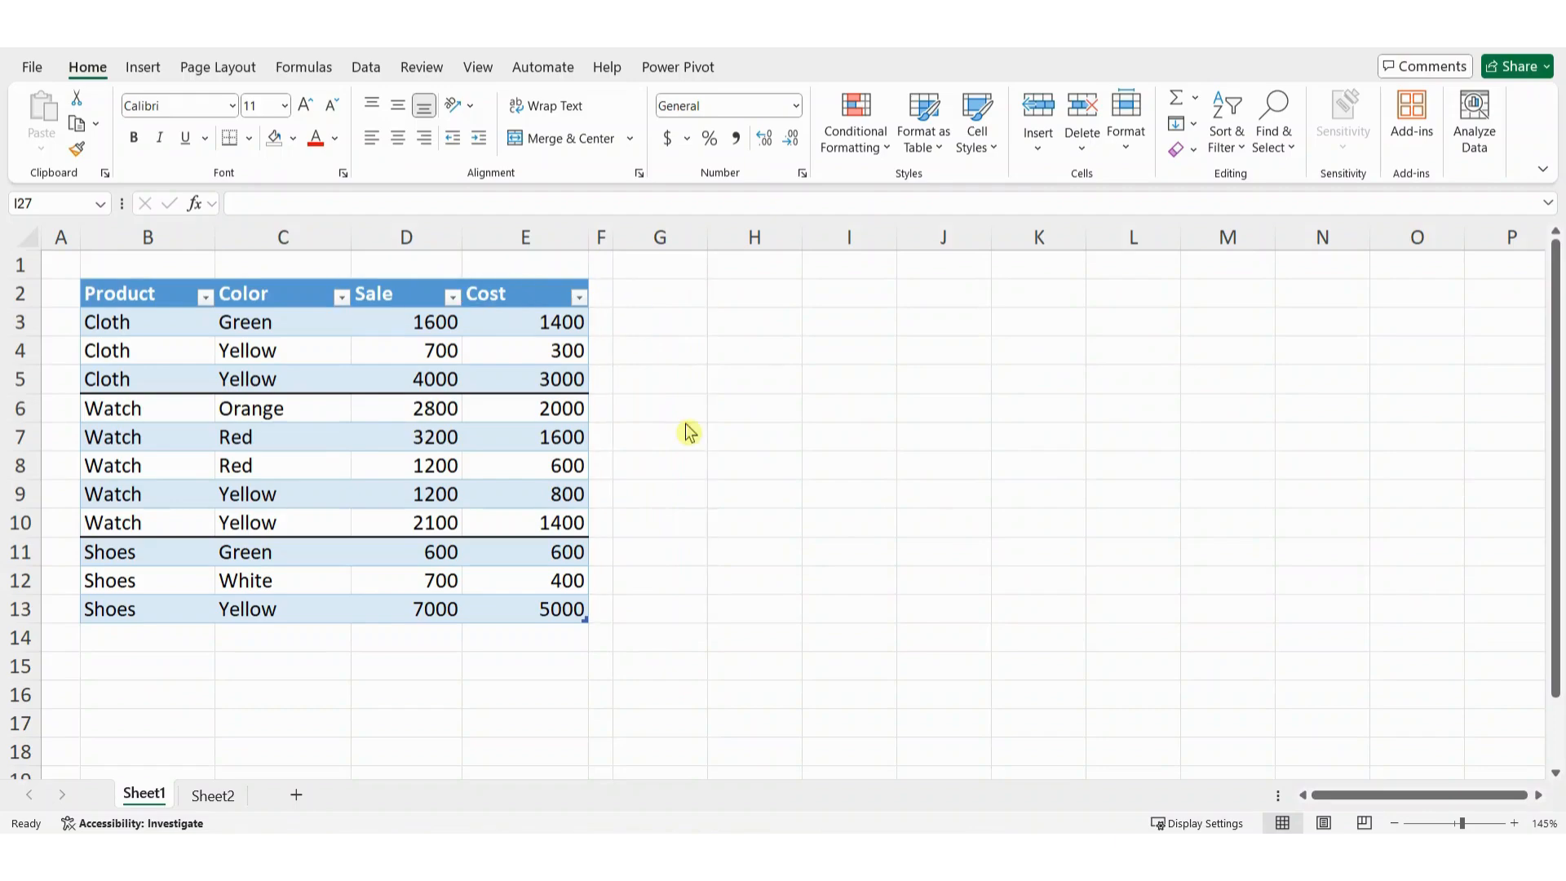
{"action": "left_click", "coordinate": [321, 350]}
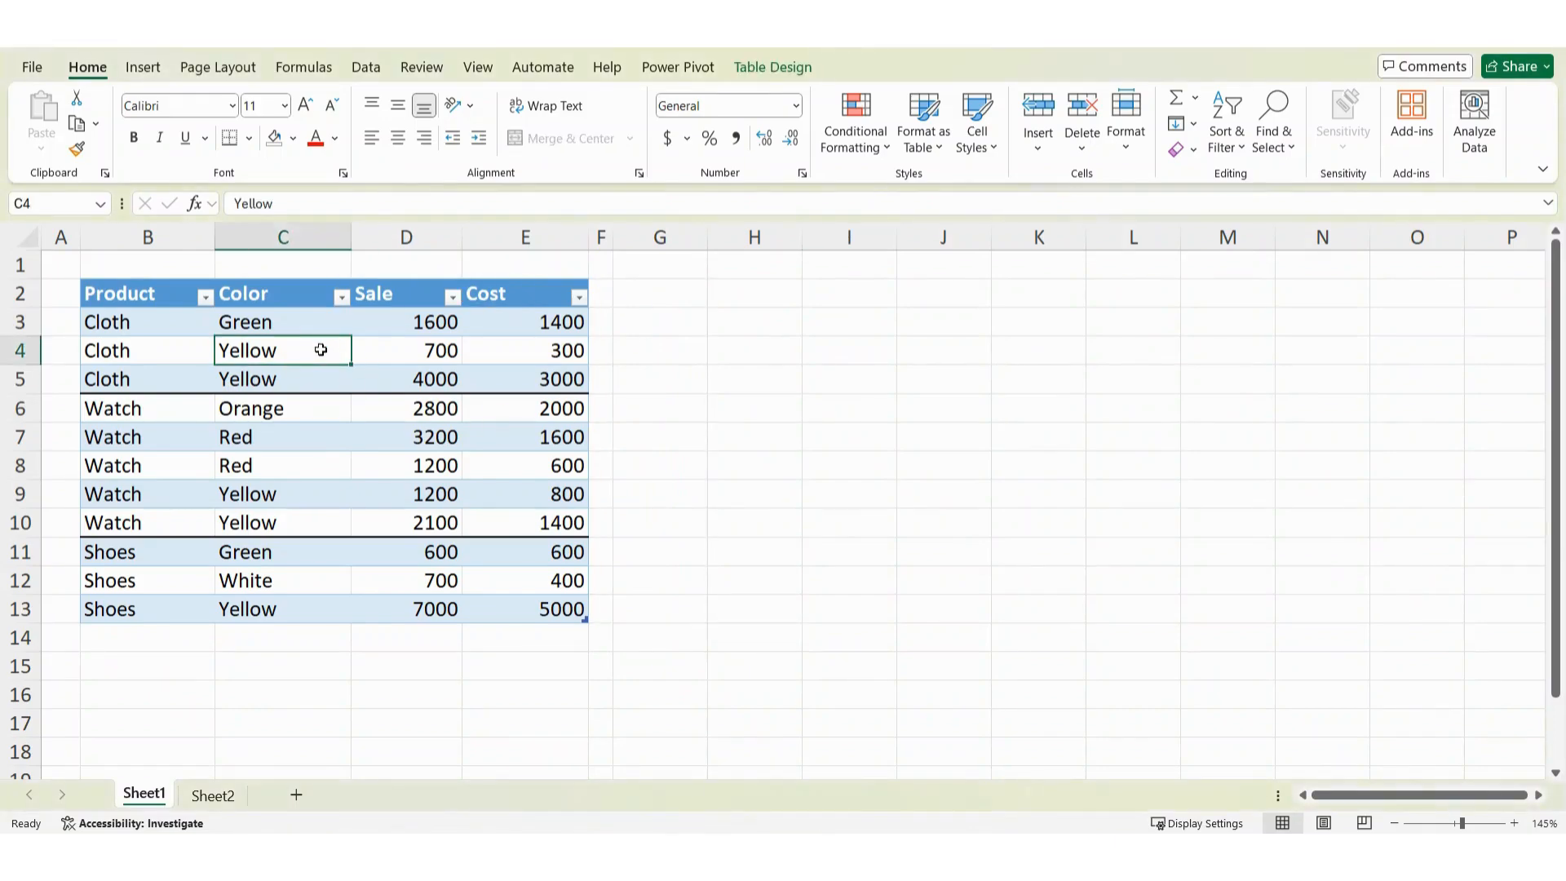
{"action": "left_click", "coordinate": [143, 66]}
{"action": "left_click", "coordinate": [59, 113]}
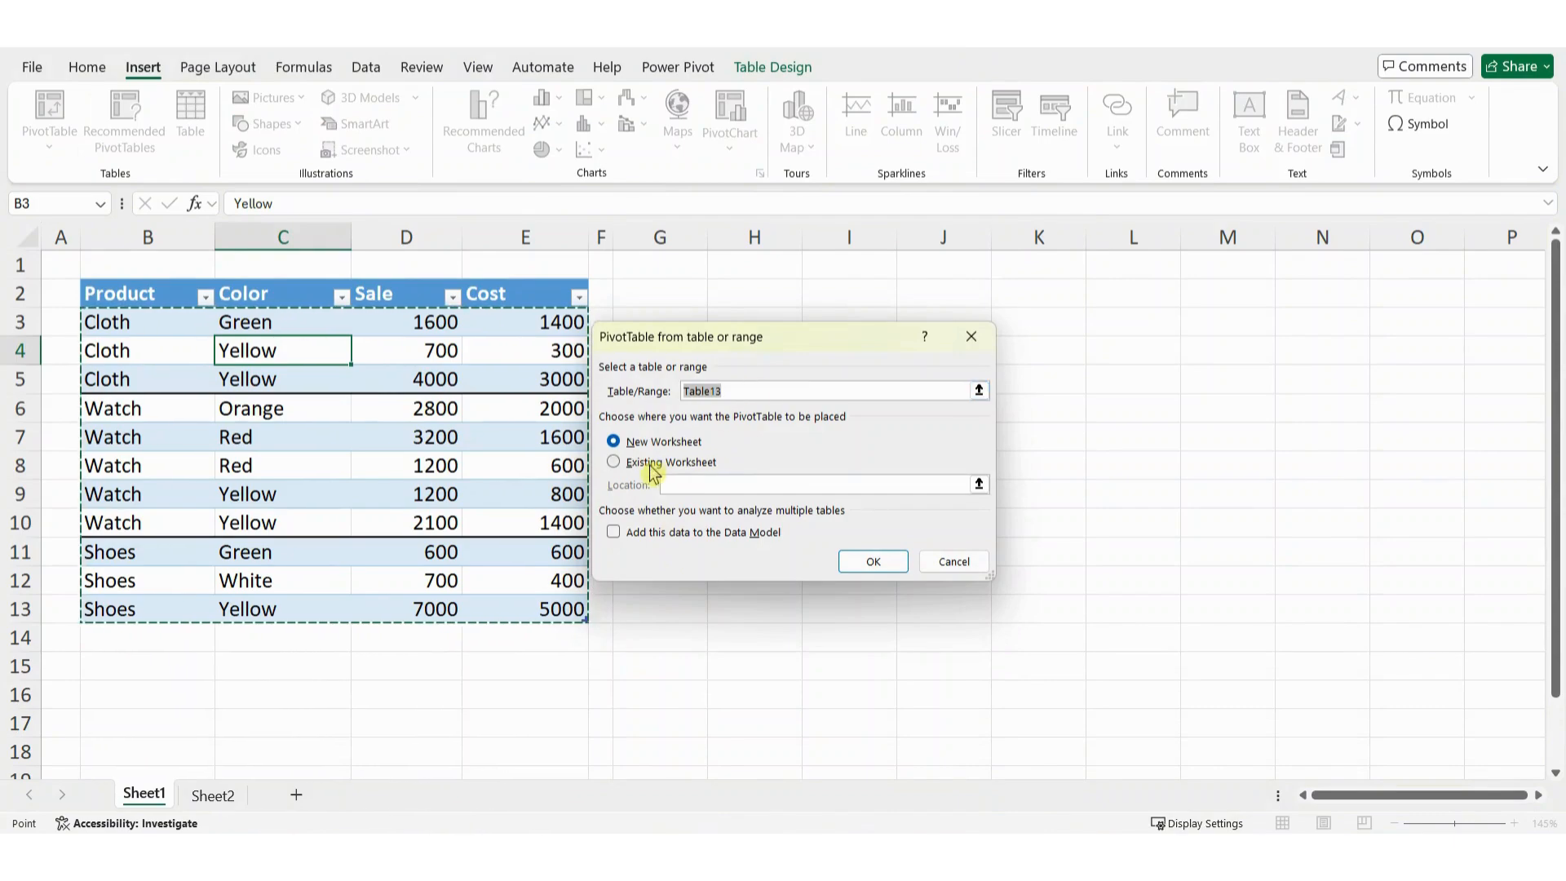
{"action": "left_click", "coordinate": [677, 463]}
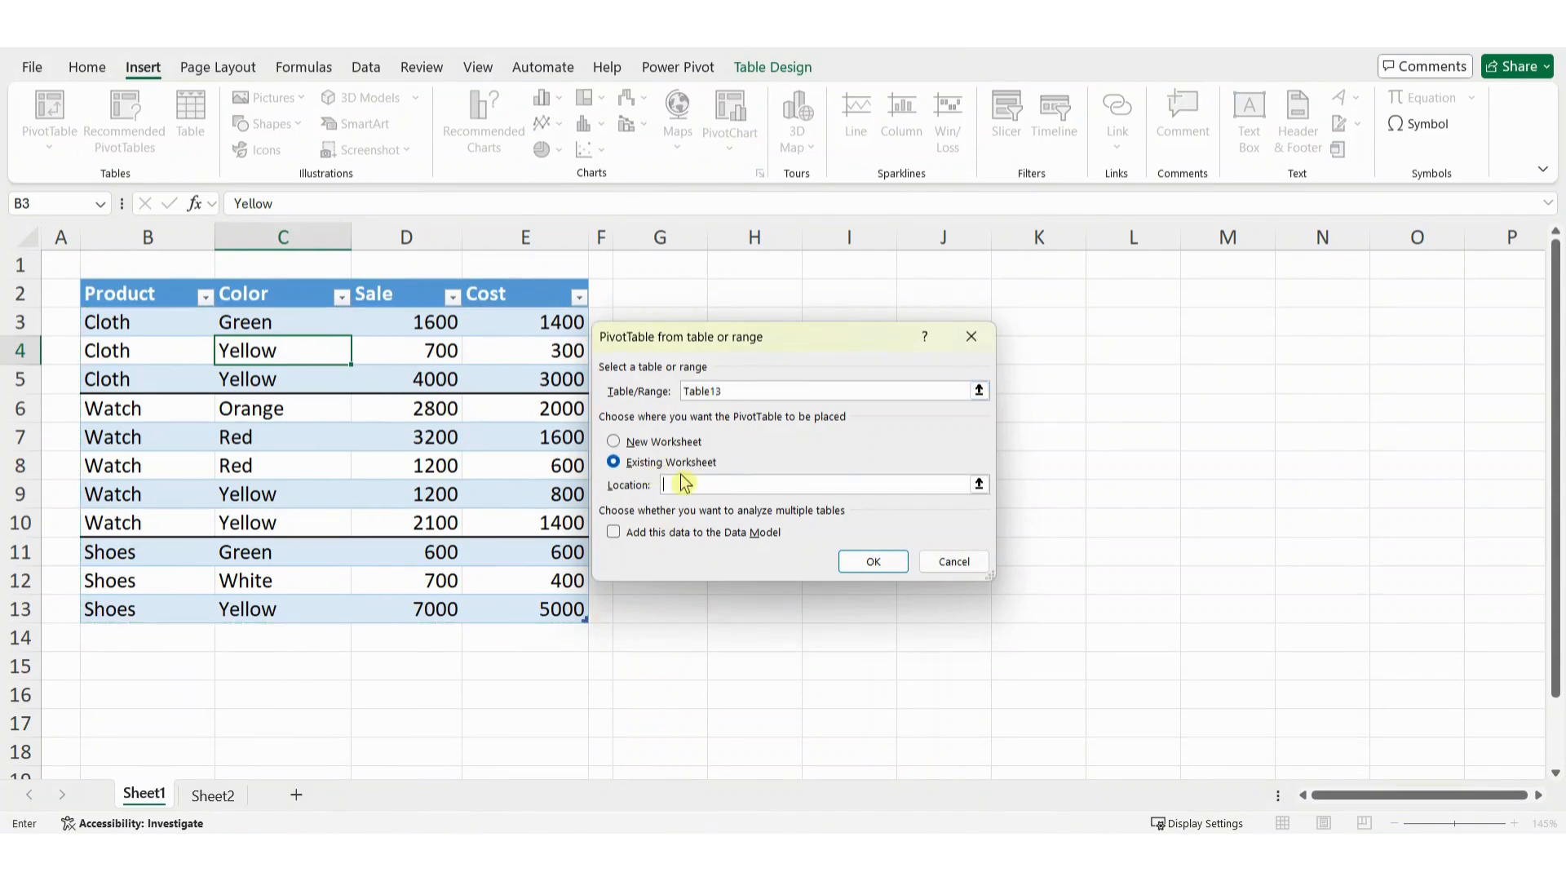
{"action": "left_click", "coordinate": [666, 292]}
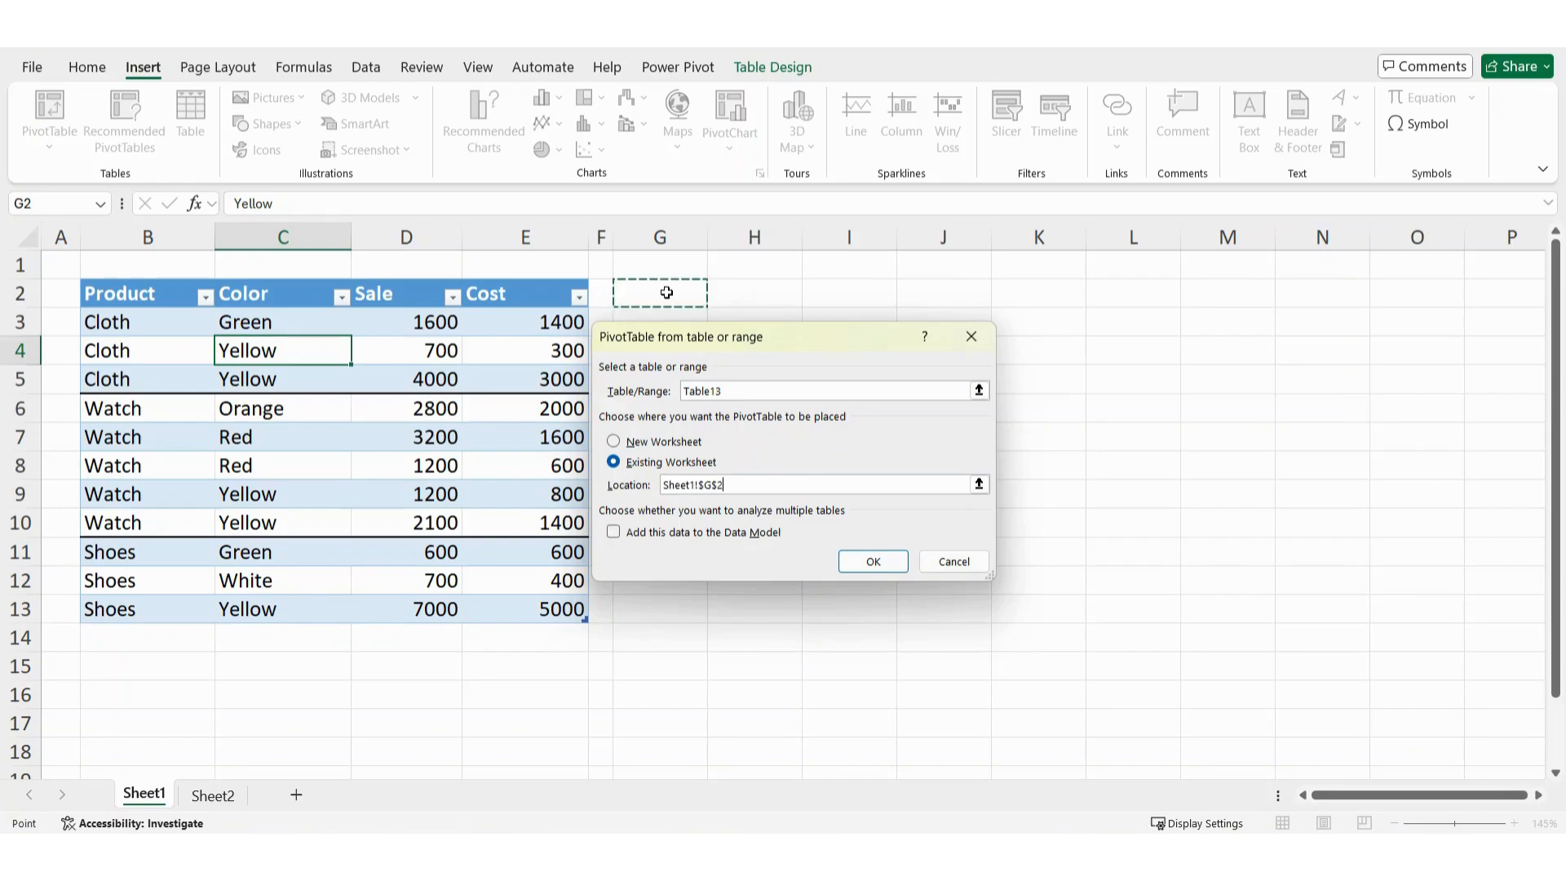
{"action": "left_click", "coordinate": [860, 560]}
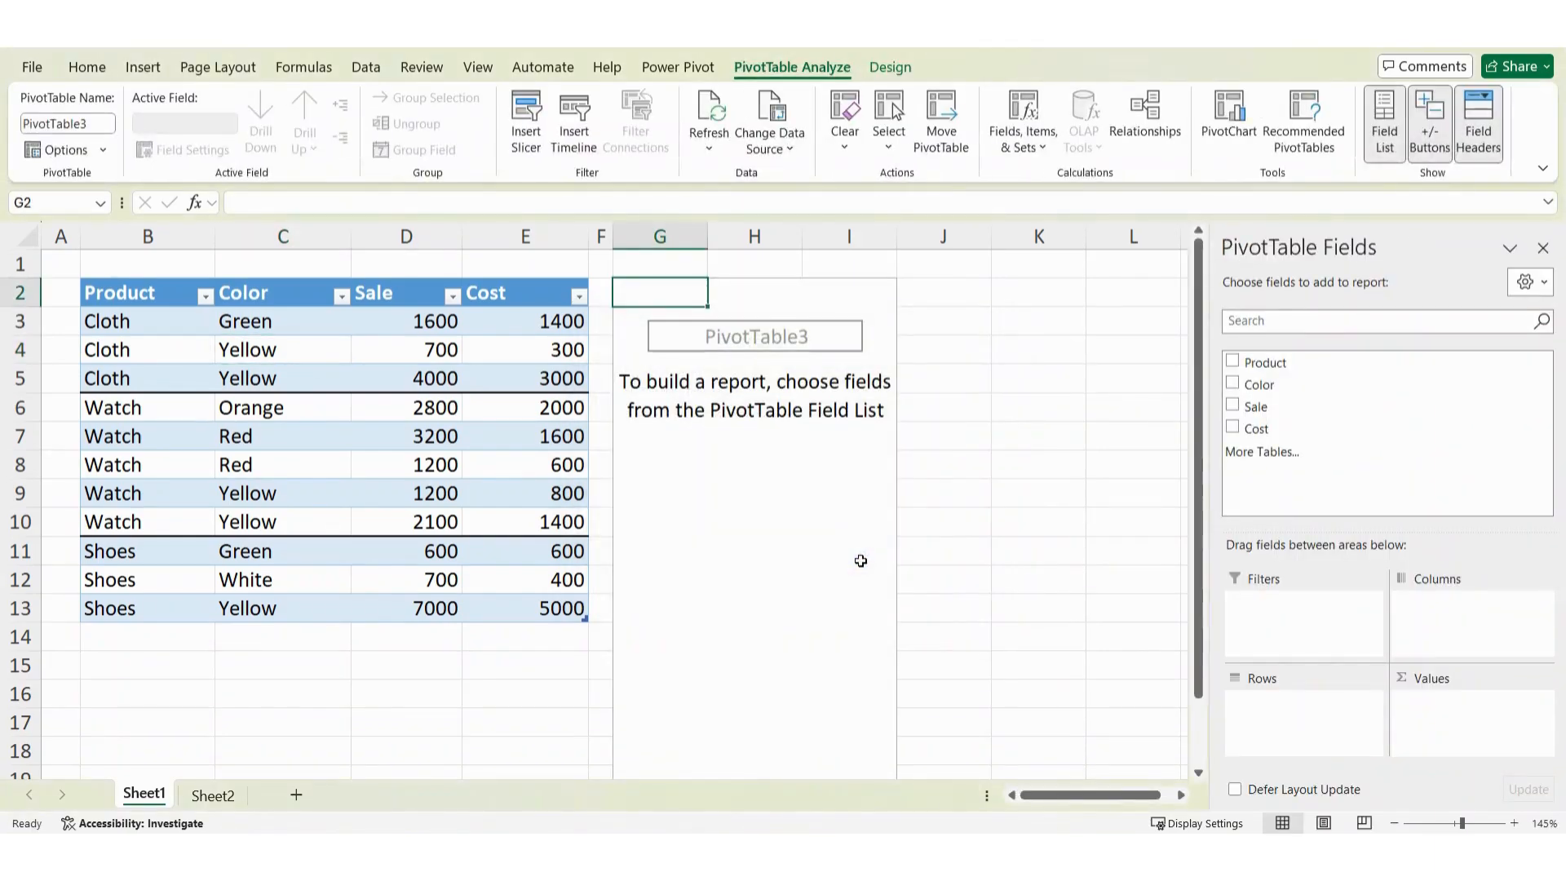
- Add the Product field as rows and the Sale and Cost fields as values of the PivotTable
{"action": "left_click", "coordinate": [1232, 361]}
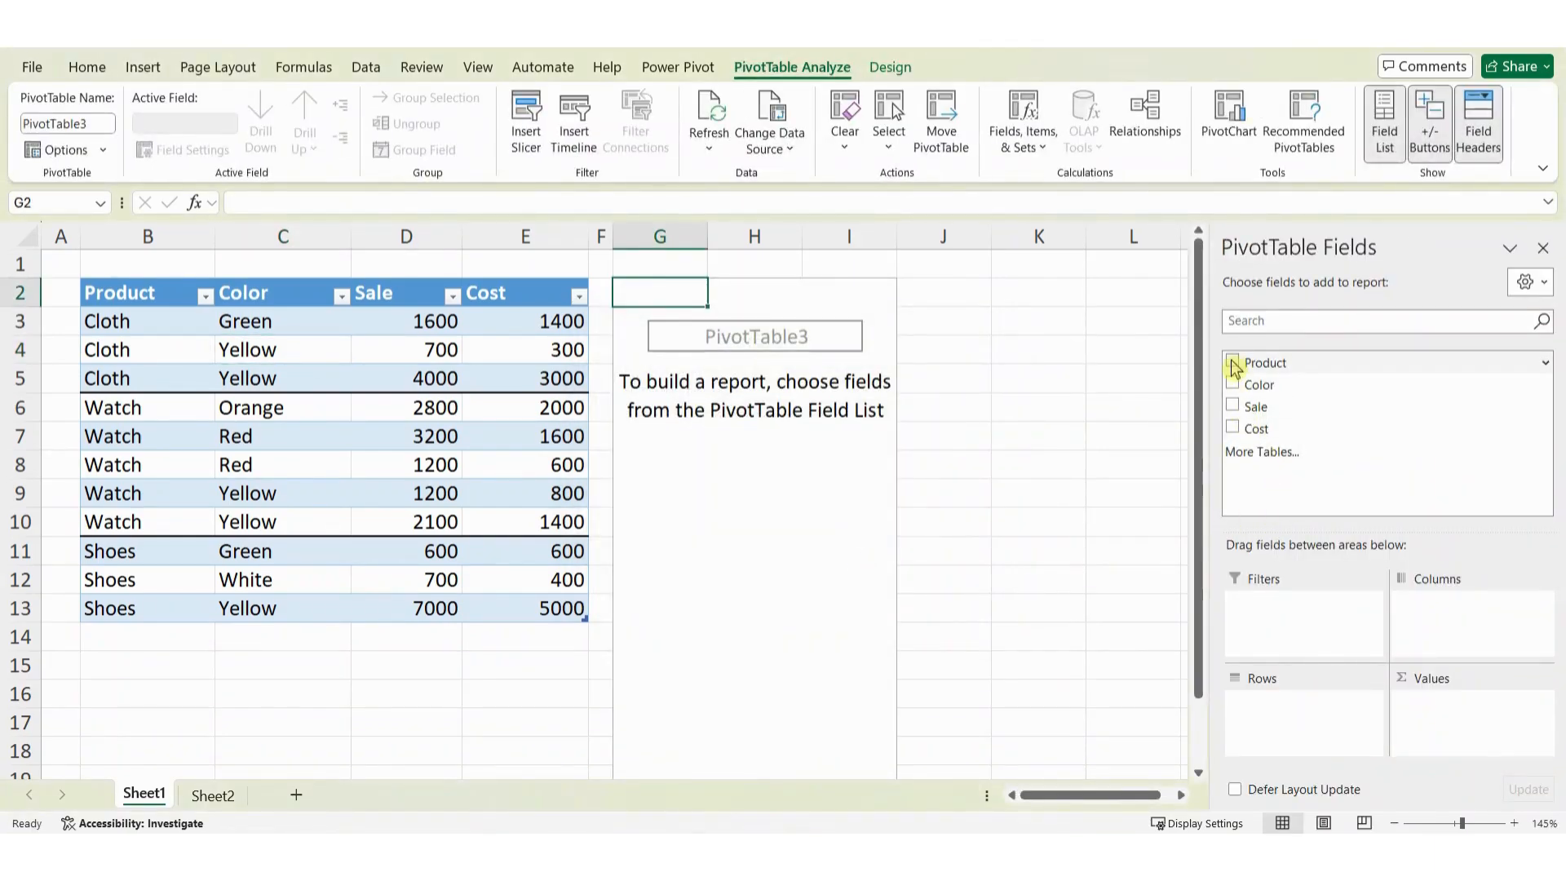
{"action": "left_click", "coordinate": [1232, 406]}
{"action": "left_click", "coordinate": [1232, 427]}
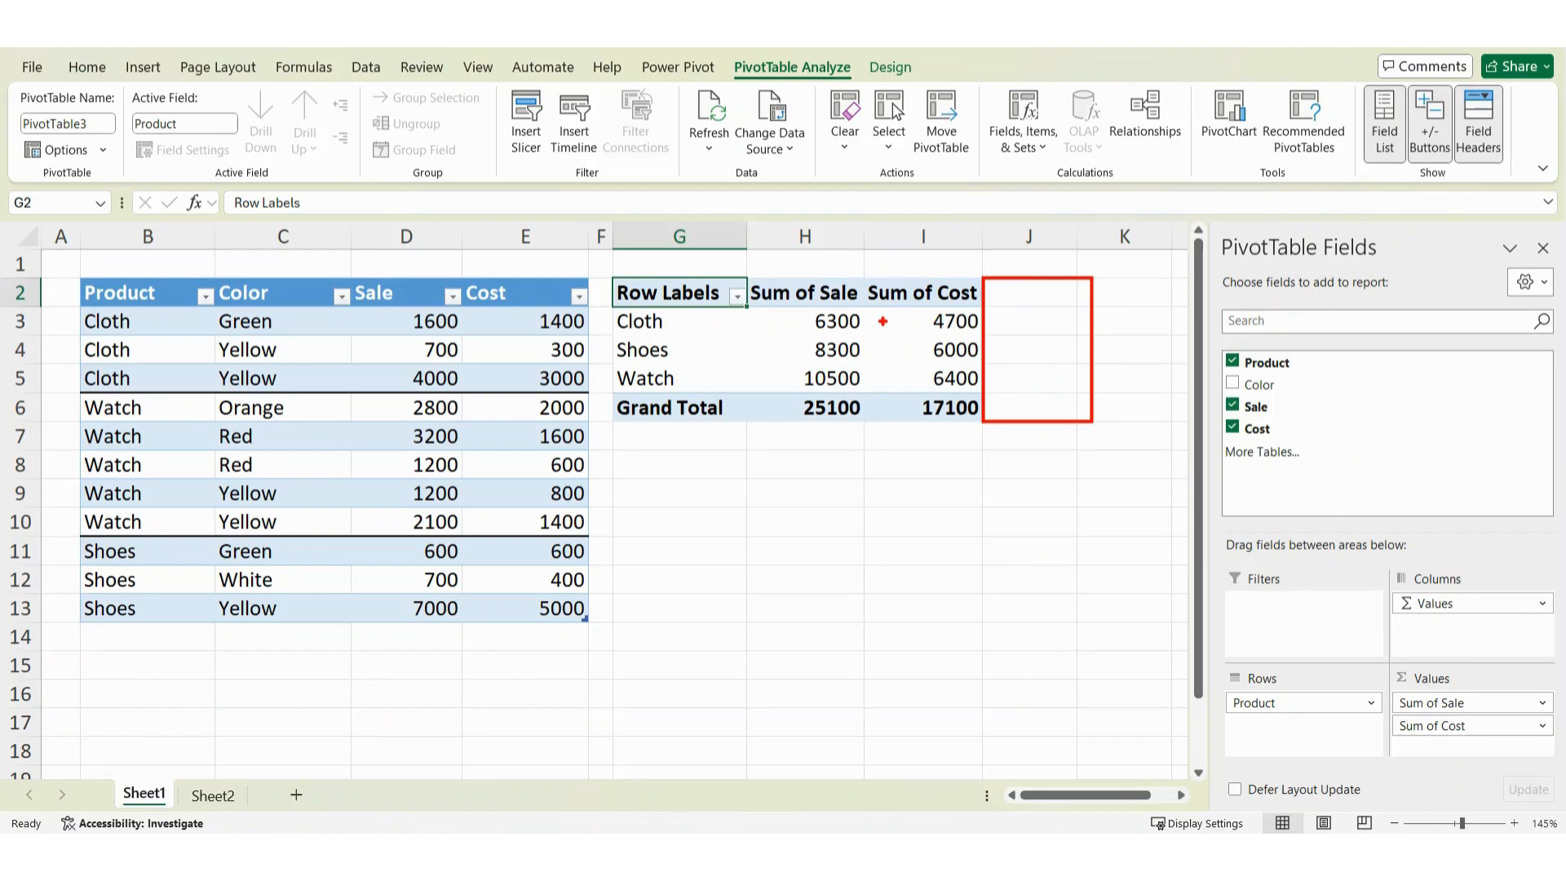
- Start a new calculated field in the PivotTable and name it Profit
{"action": "left_click", "coordinate": [808, 324]}
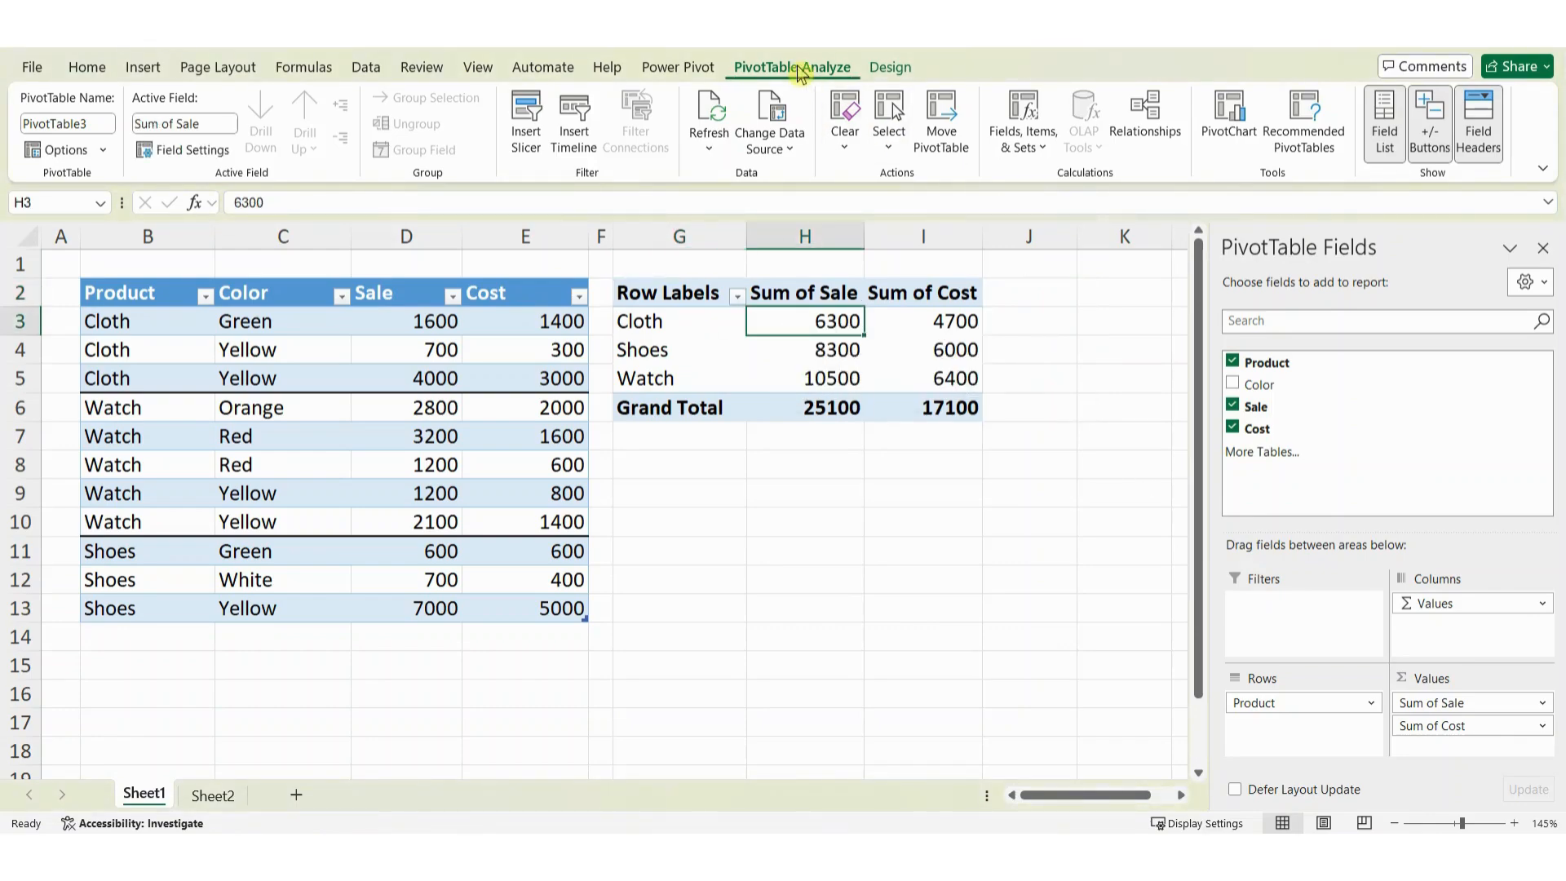
{"action": "left_click", "coordinate": [1043, 154]}
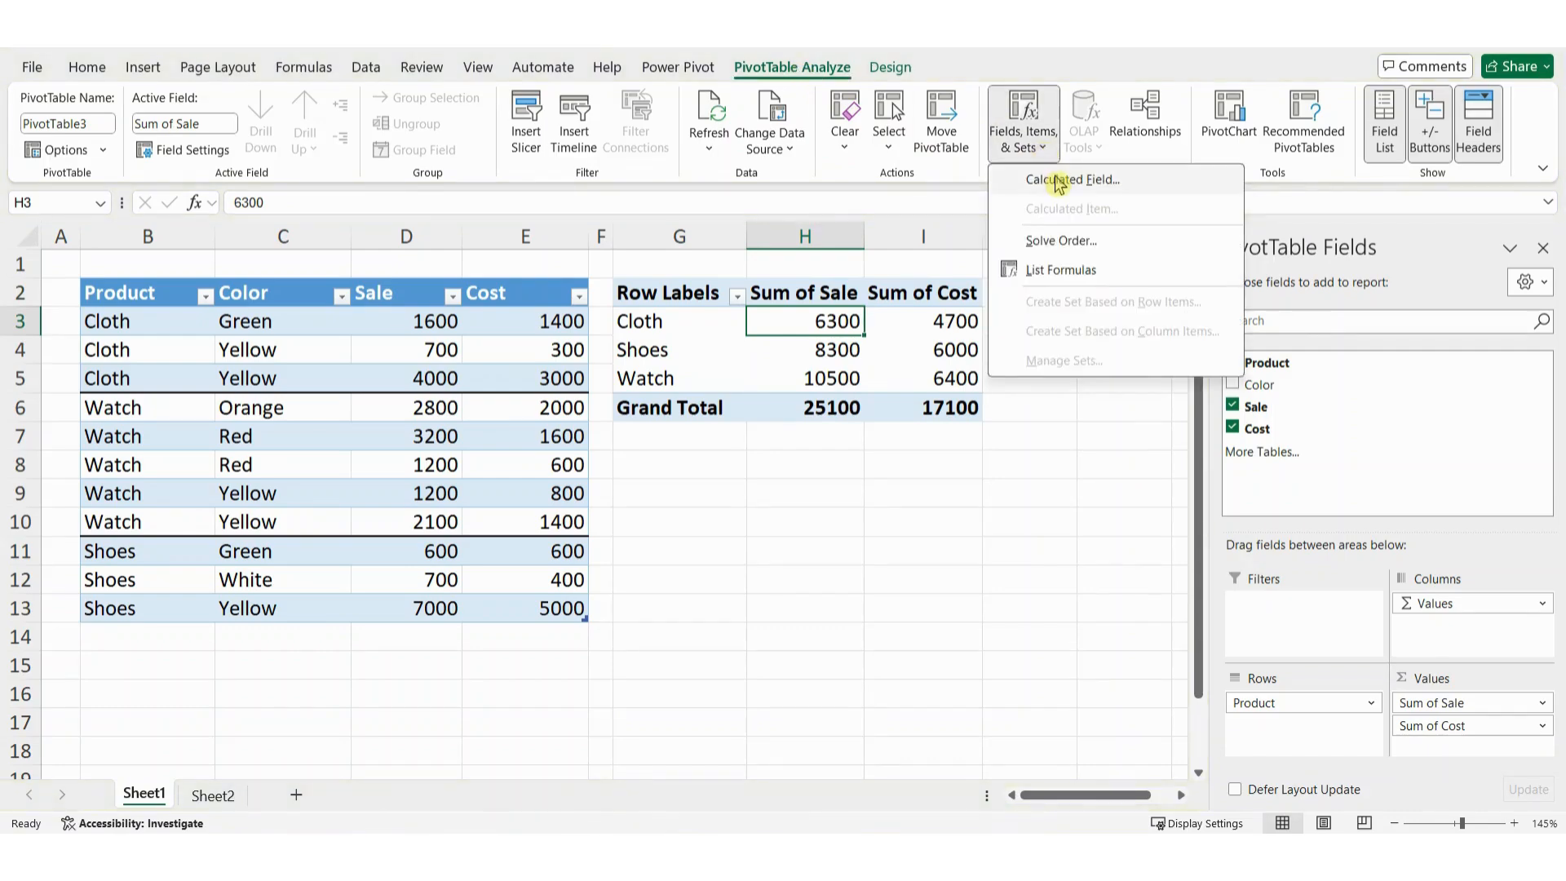
{"action": "left_click", "coordinate": [1055, 181]}
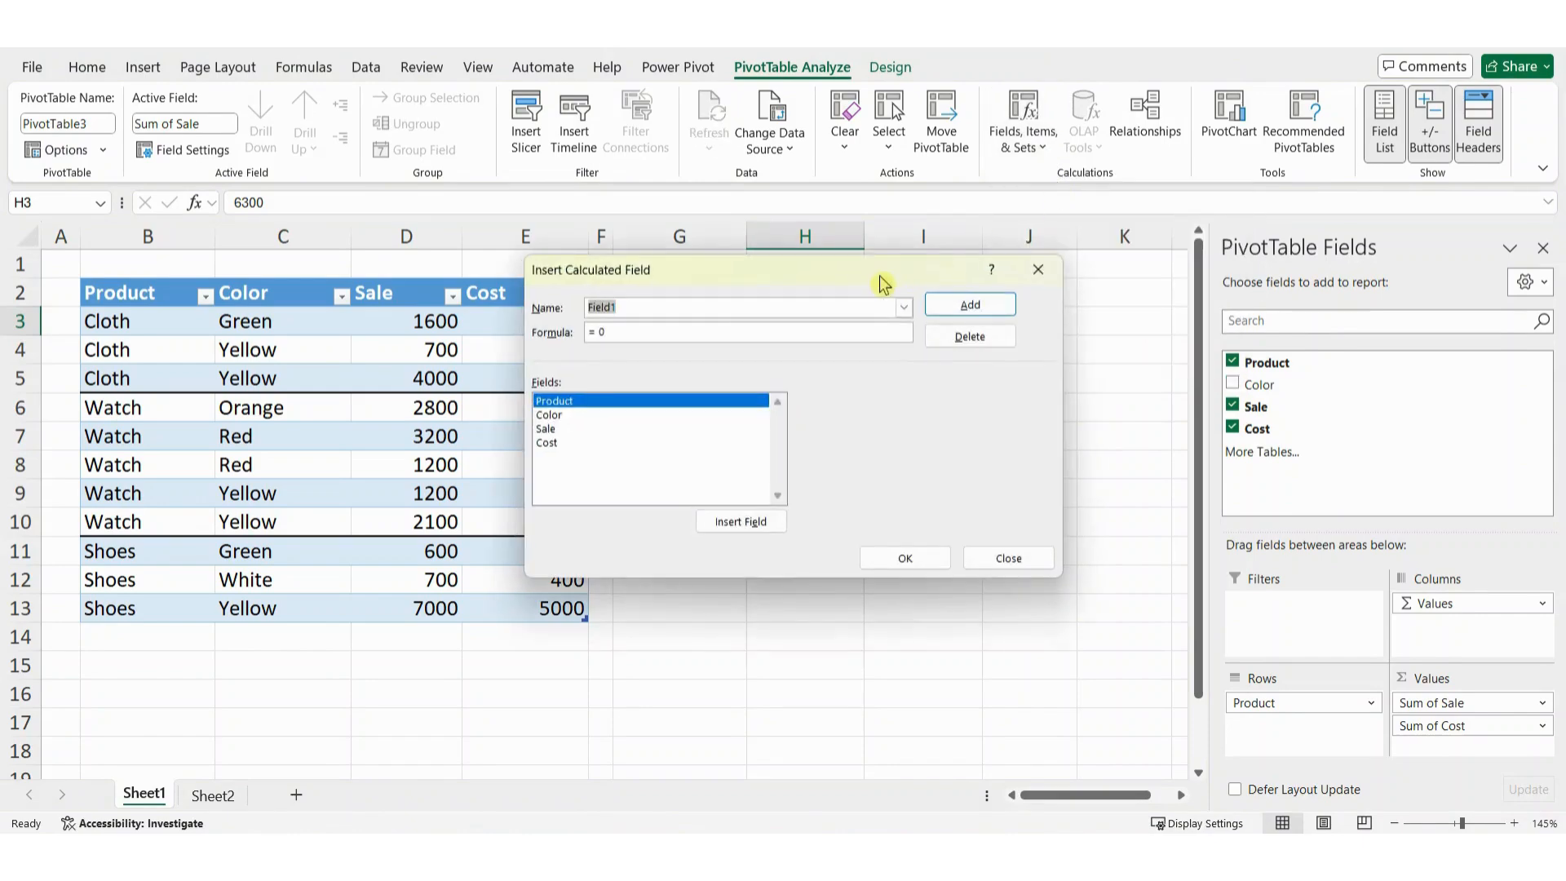
{"action": "left_click_drag", "start_coordinate": [881, 280], "coordinate": [873, 314]}
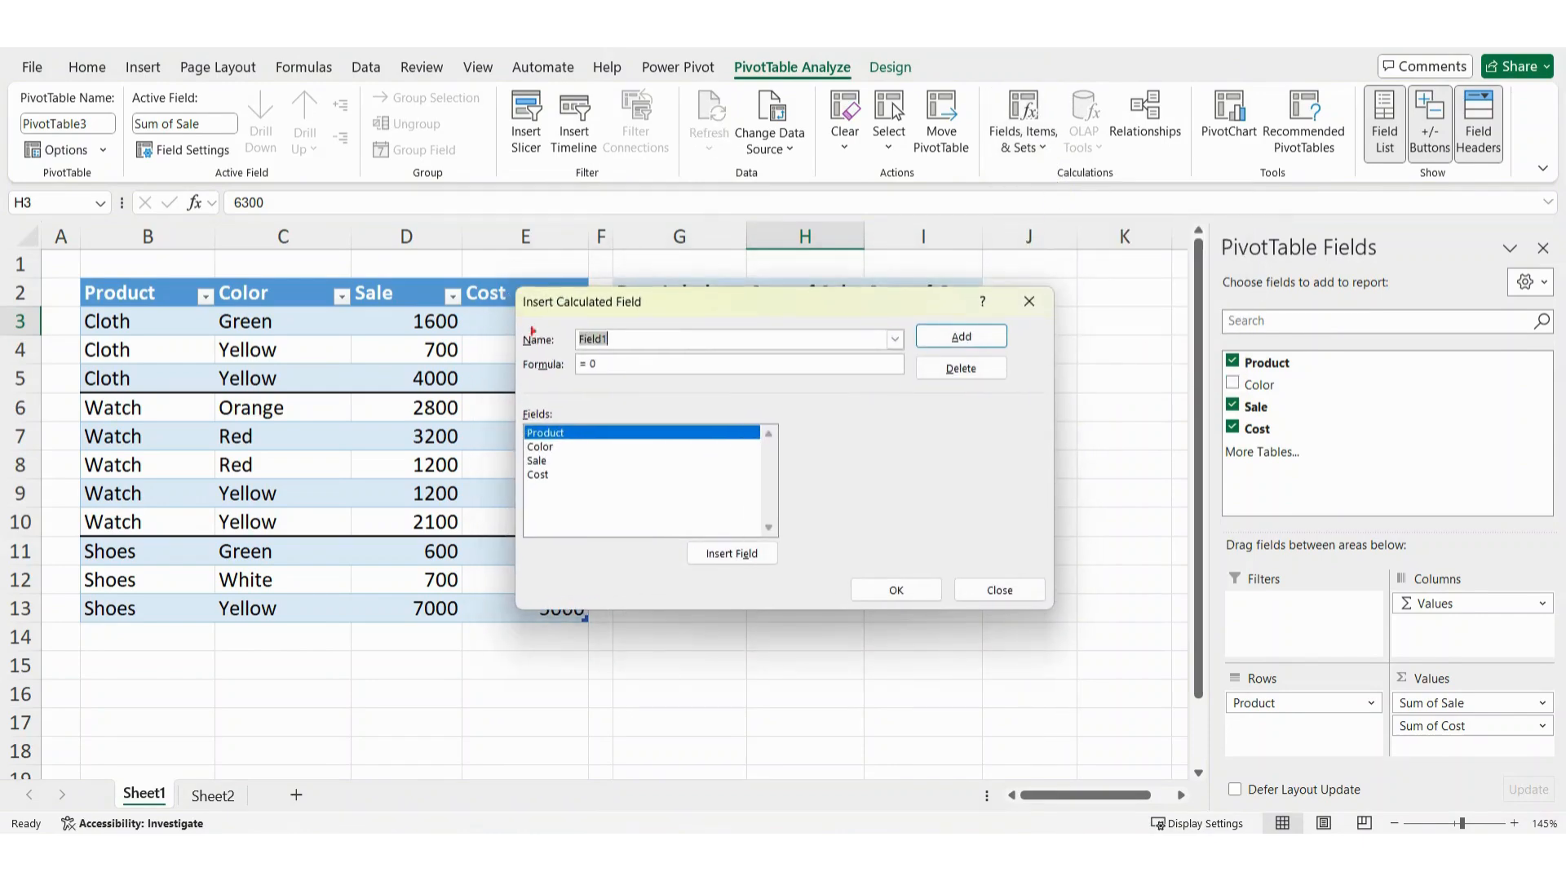
{"action": "mouse_move", "coordinate": [514, 323]}
{"action": "left_mouse_down"}
{"action": "mouse_move", "coordinate": [518, 343]}
{"action": "mouse_move", "coordinate": [576, 353]}
{"action": "mouse_move", "coordinate": [632, 327]}
{"action": "mouse_move", "coordinate": [540, 323]}
{"action": "mouse_move", "coordinate": [601, 382]}
{"action": "mouse_move", "coordinate": [634, 386]}
{"action": "left_mouse_up"}
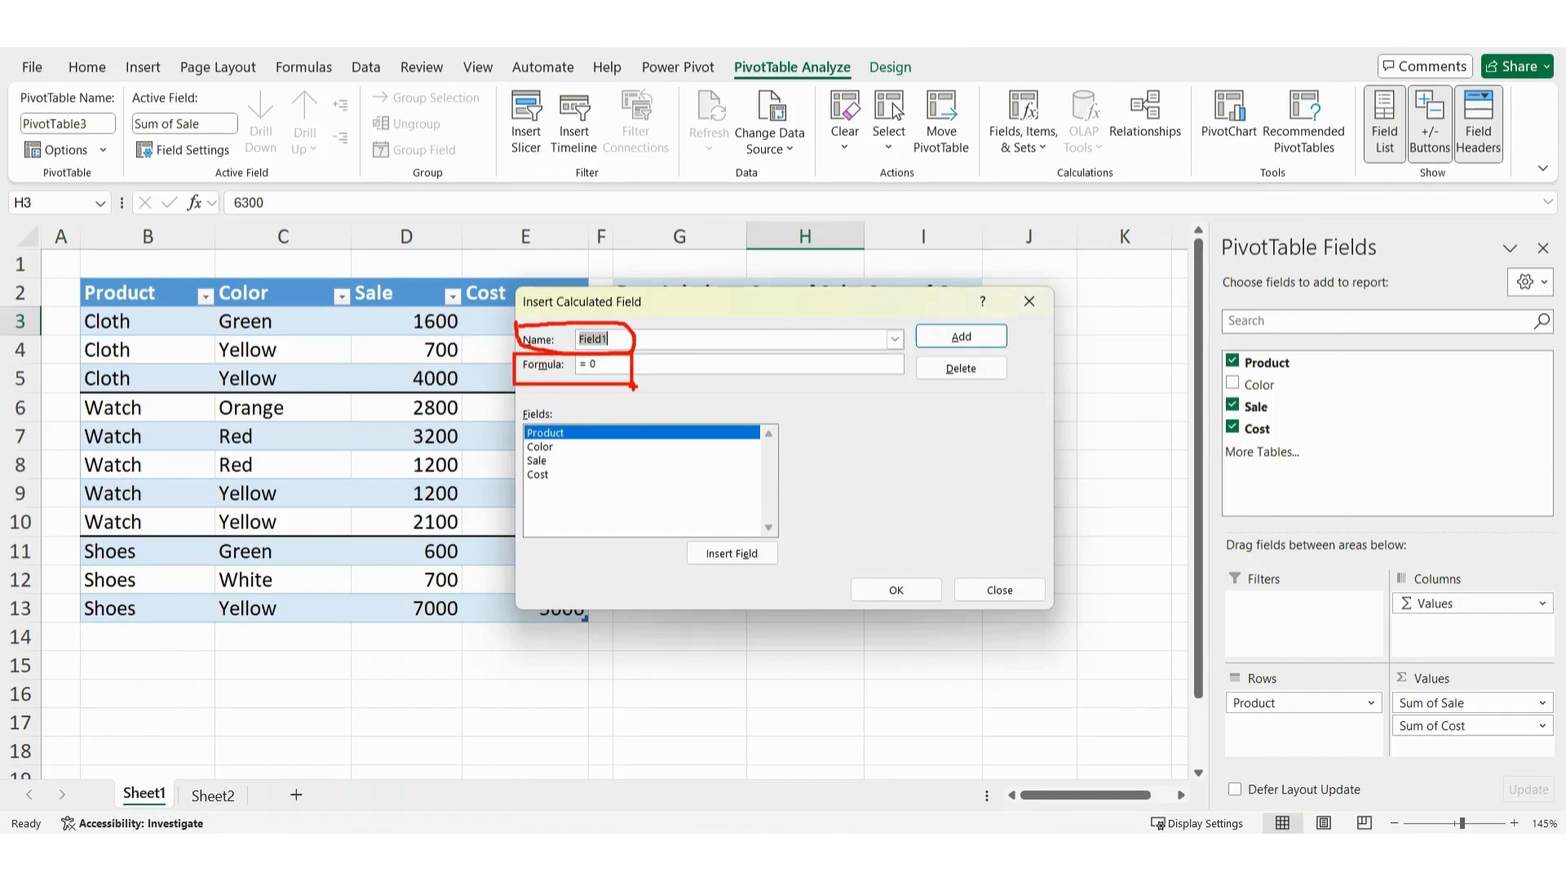
{"action": "key", "text": "Escape"}
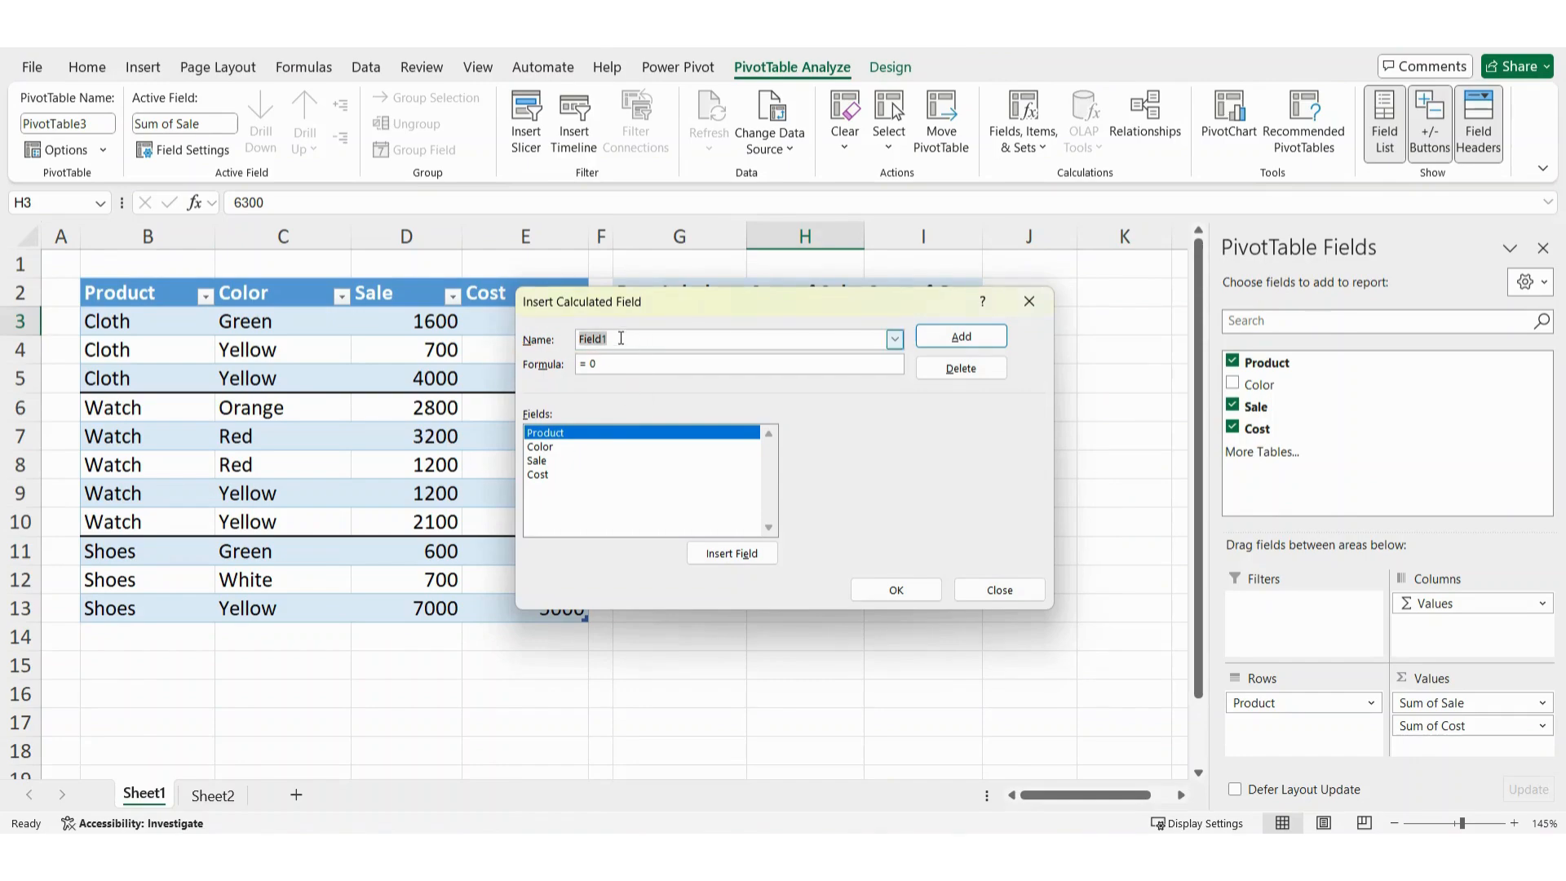
{"action": "type", "text": "Profit"}
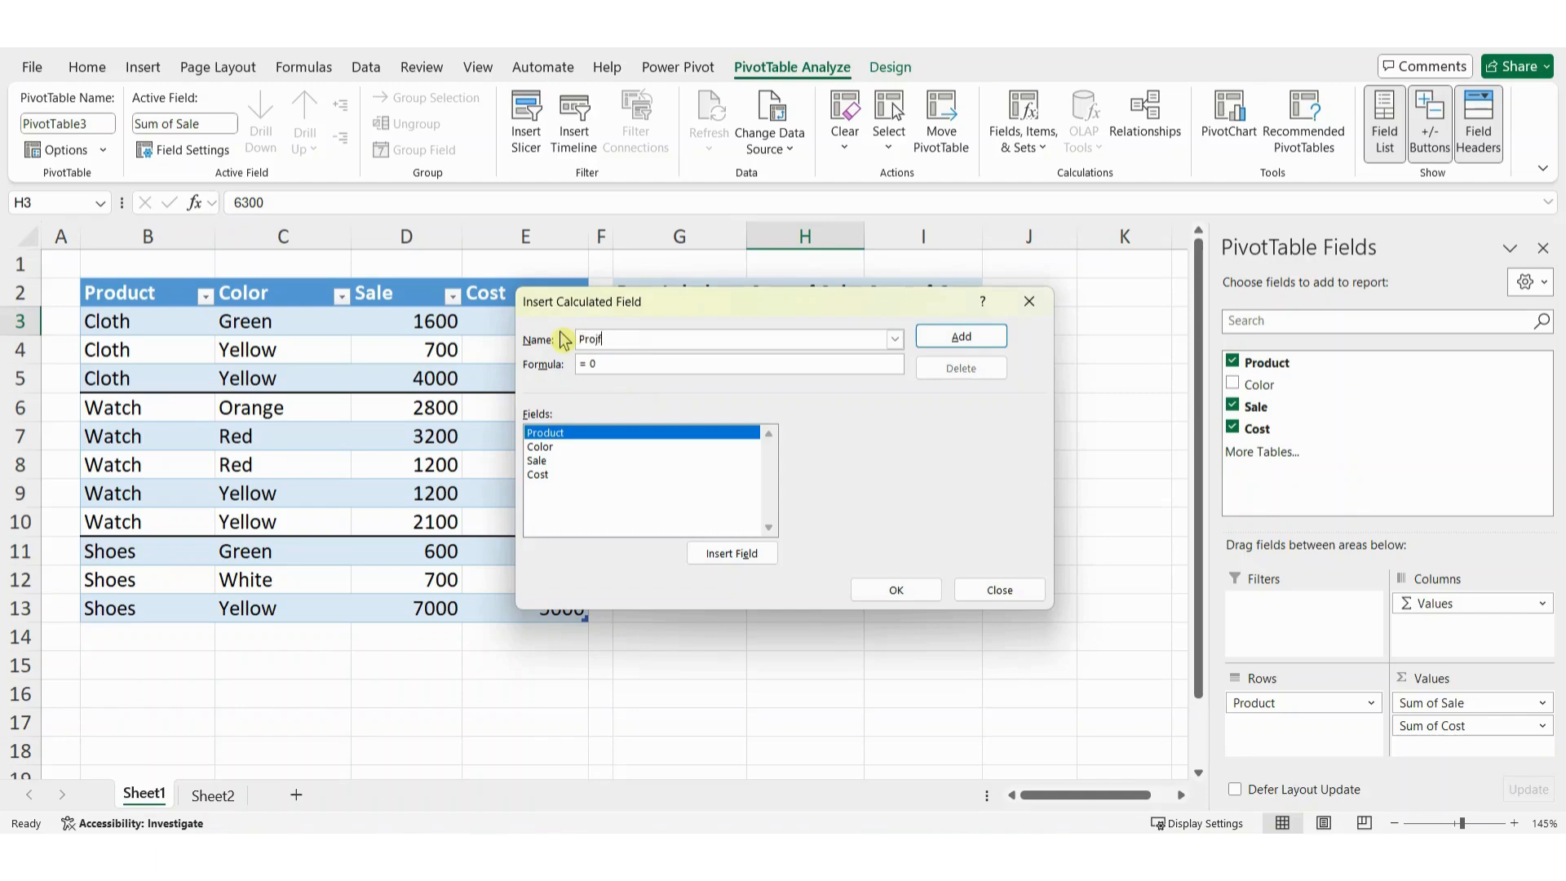
{"action": "key", "text": "BackSpace"}
{"action": "key", "text": "BackSpace"}
{"action": "key", "text": "BackSpace"}
{"action": "type", "text": "fit"}
- Set the Profit field's formula to = Sale- Cost and add the field to the PivotTable
{"action": "left_click", "coordinate": [605, 366]}
{"action": "key", "text": "BackSpace"}
{"action": "left_click", "coordinate": [552, 462]}
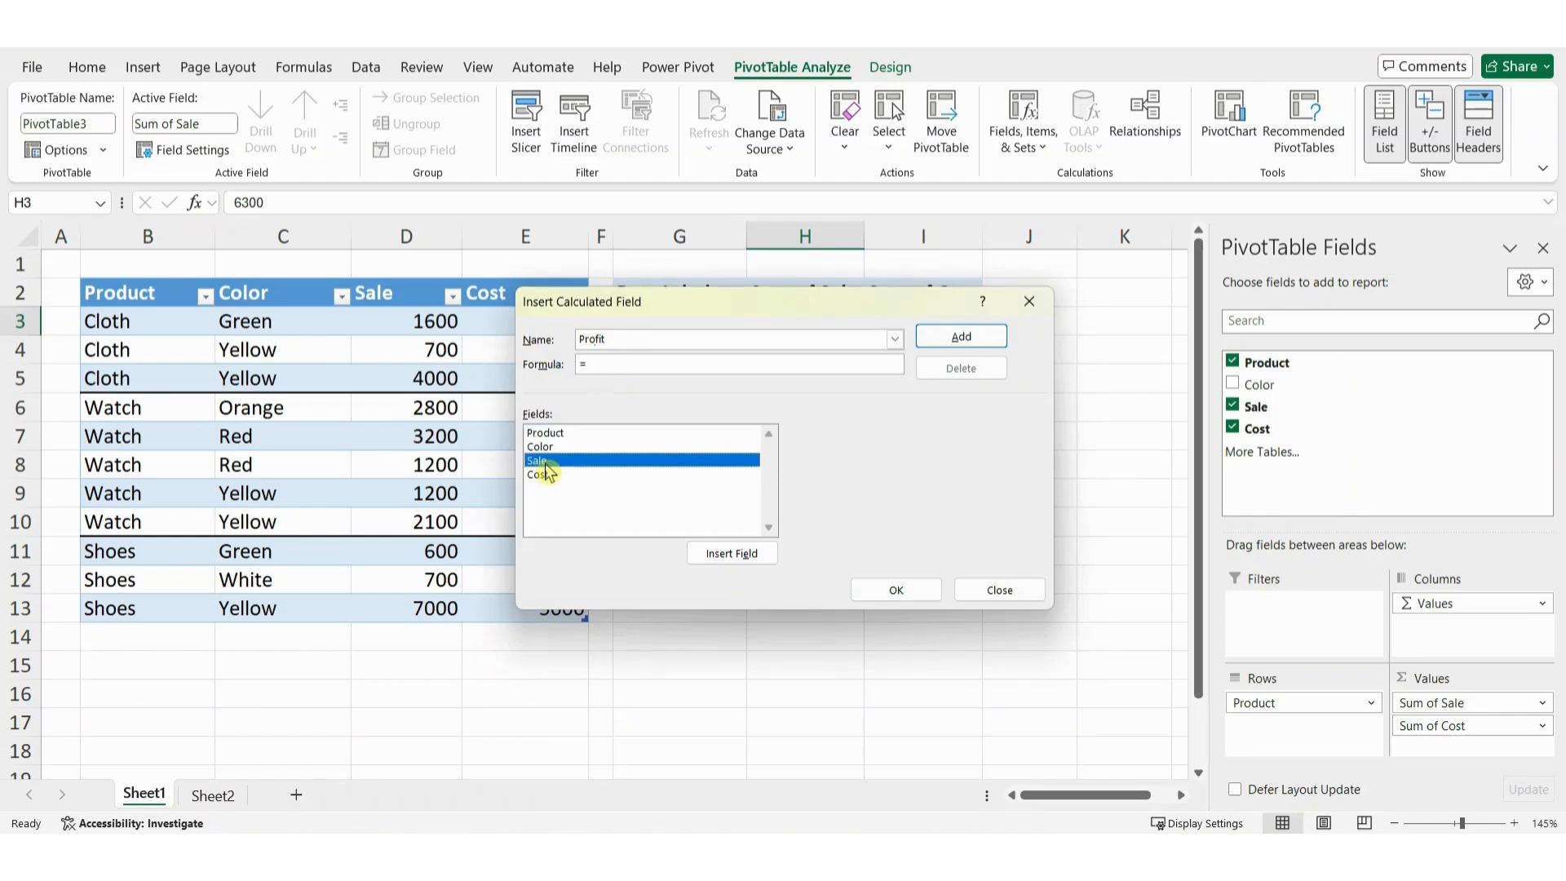
{"action": "double_click", "coordinate": [557, 463]}
{"action": "type", "text": "-"}
{"action": "double_click", "coordinate": [542, 477]}
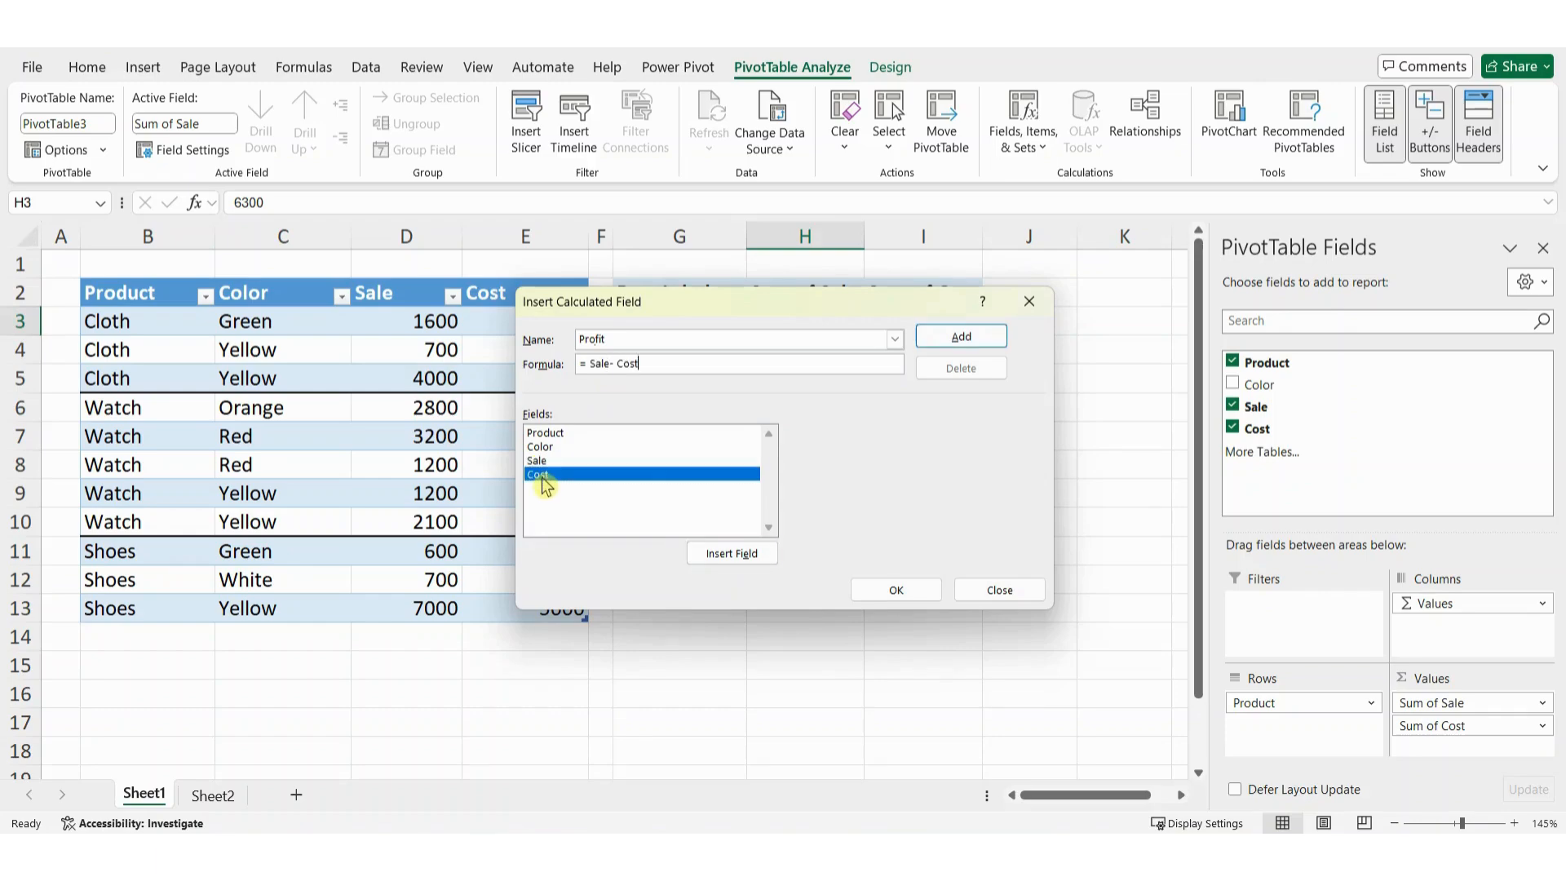
{"action": "left_click", "coordinate": [971, 349]}
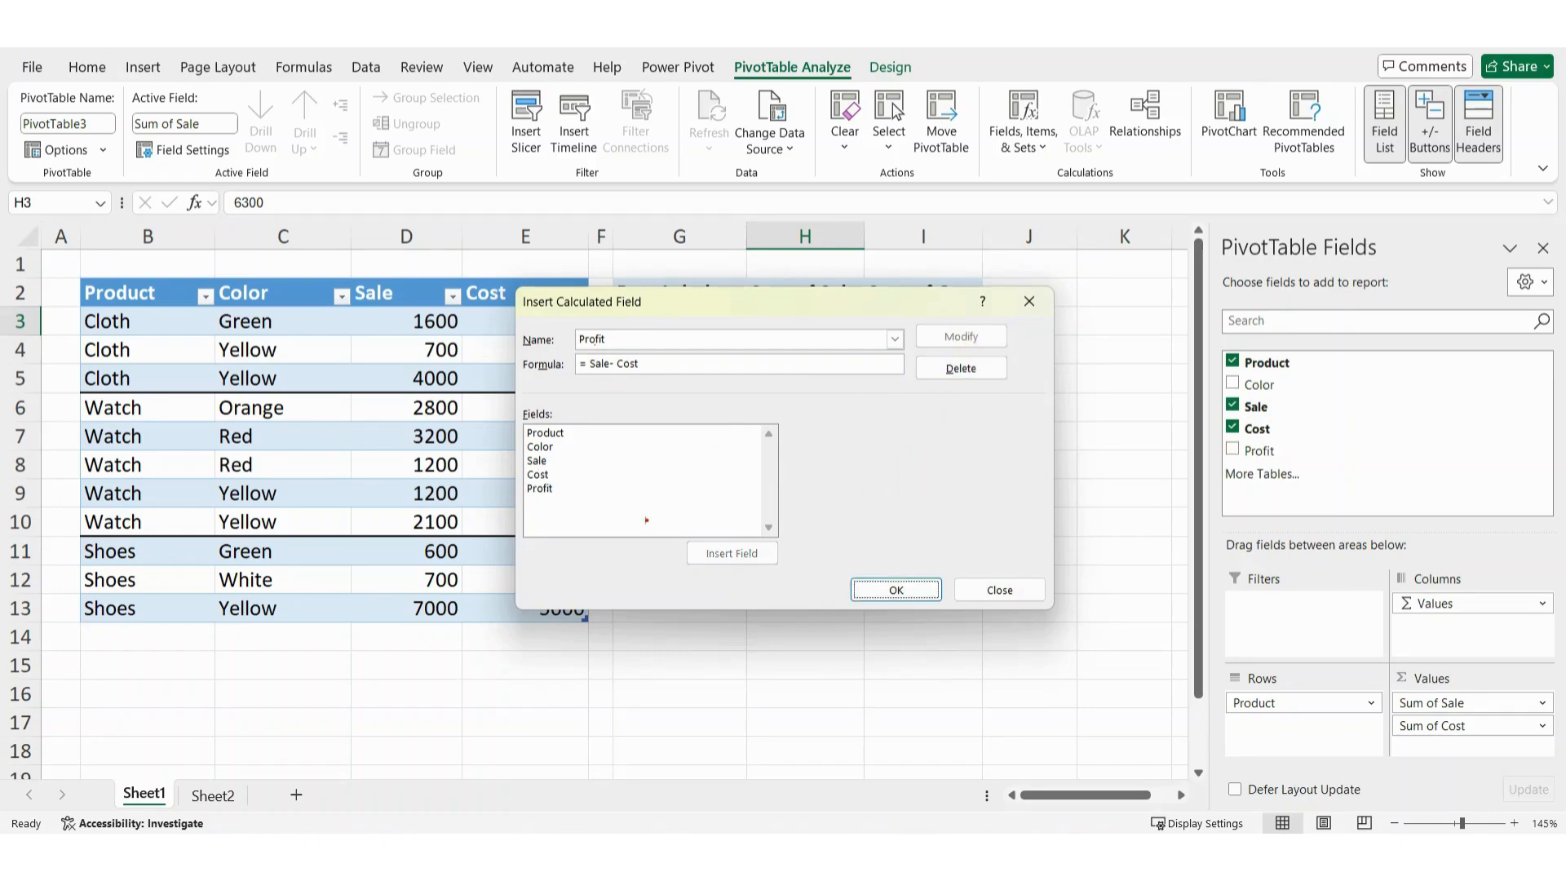
{"action": "left_click_drag", "start_coordinate": [517, 483], "coordinate": [569, 503]}
{"action": "left_click", "coordinate": [897, 591]}
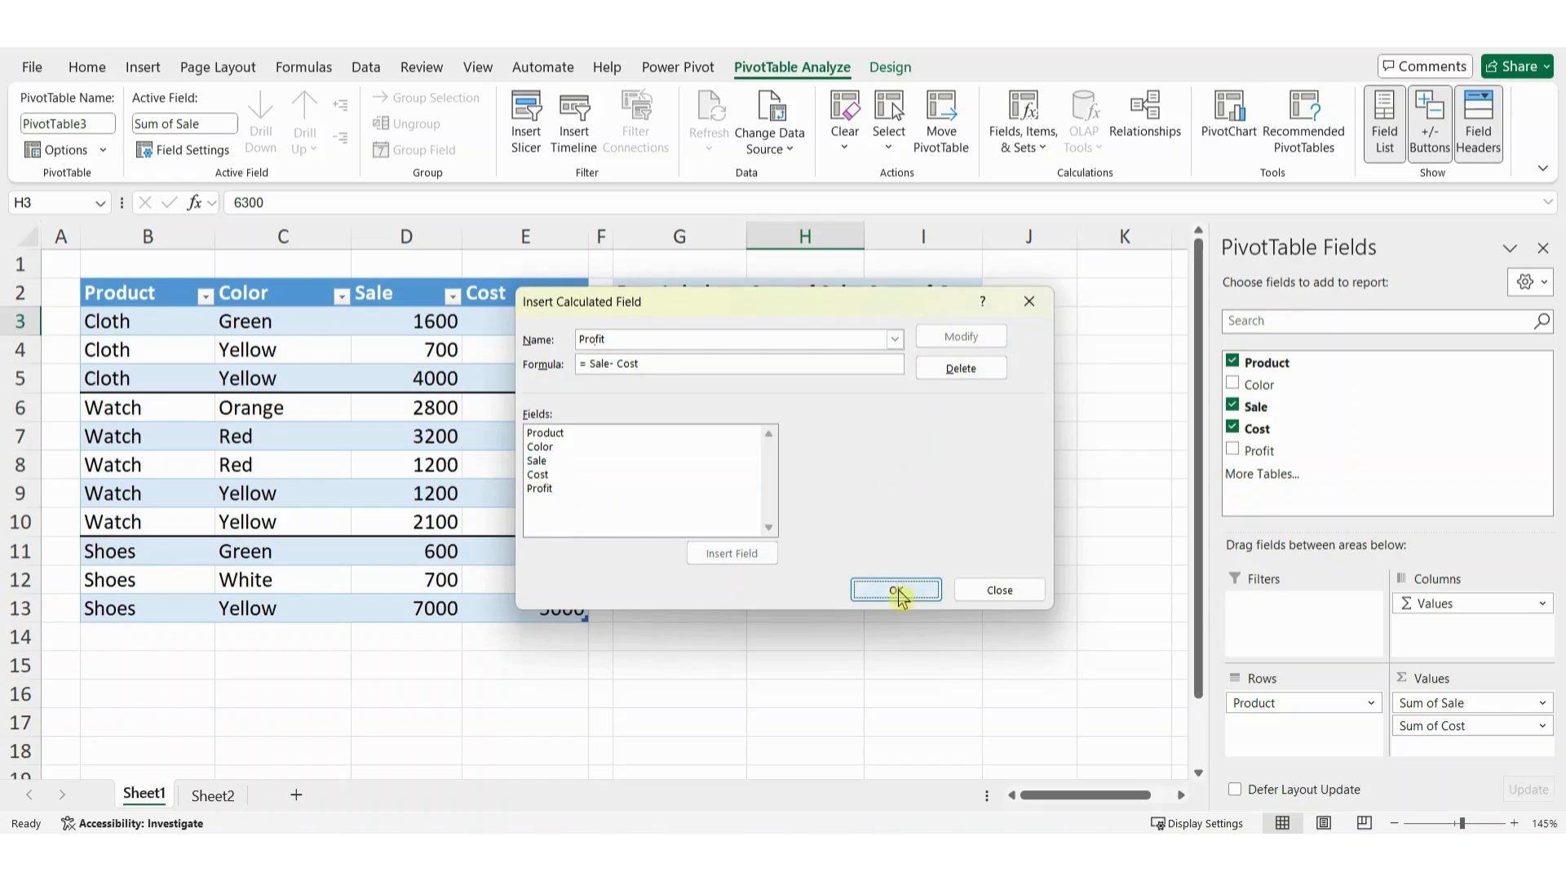
{"action": "scroll", "coordinate": [909, 582], "scroll_direction": "right", "scroll_amount": 3}
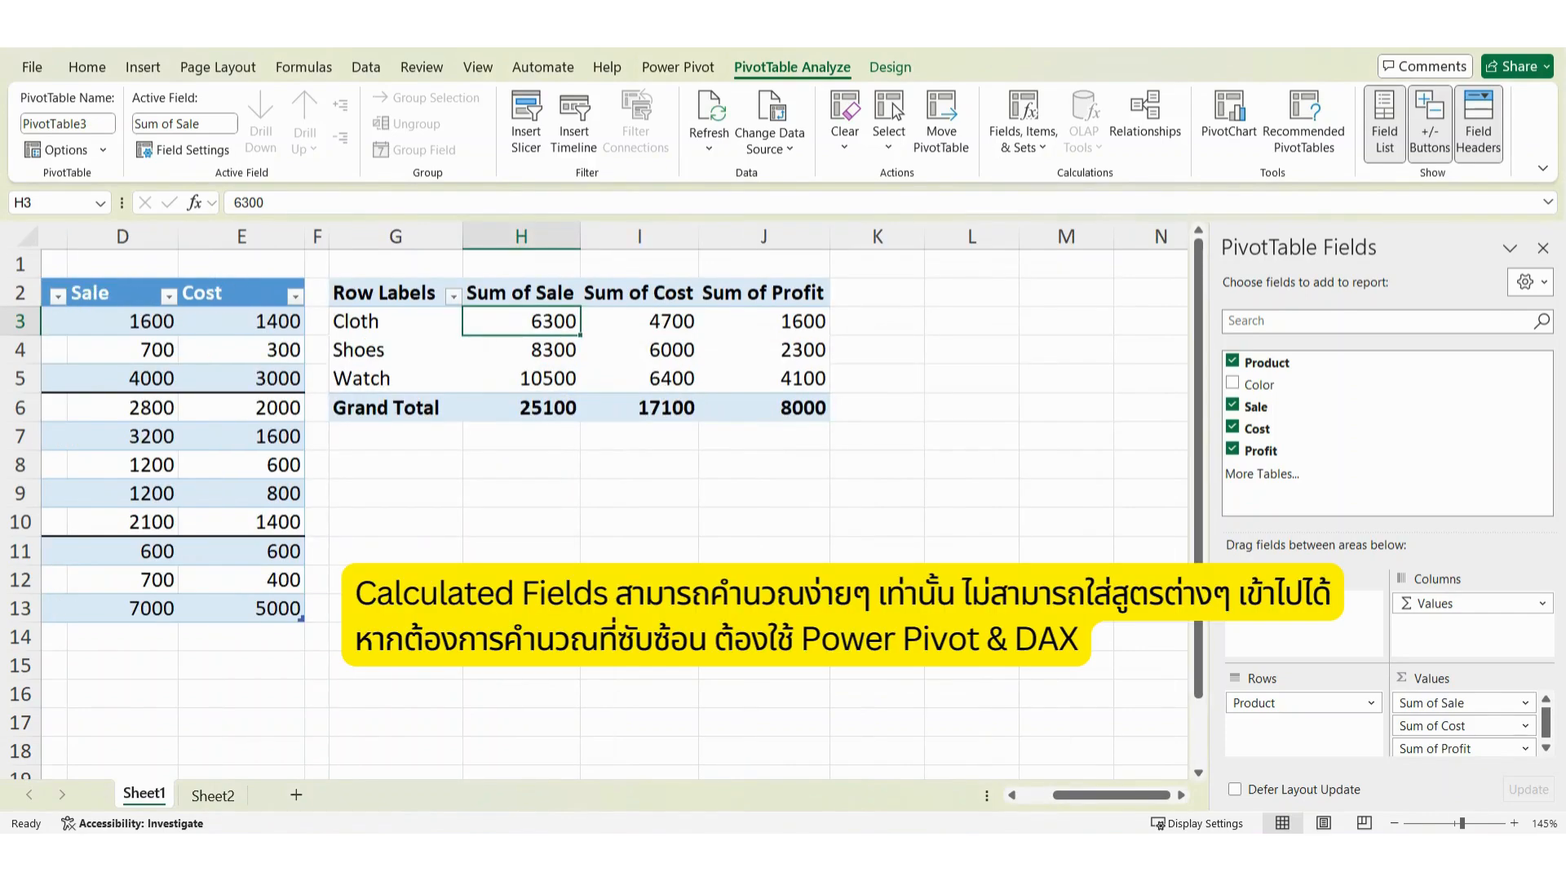
{"action": "left_click", "coordinate": [639, 579]}
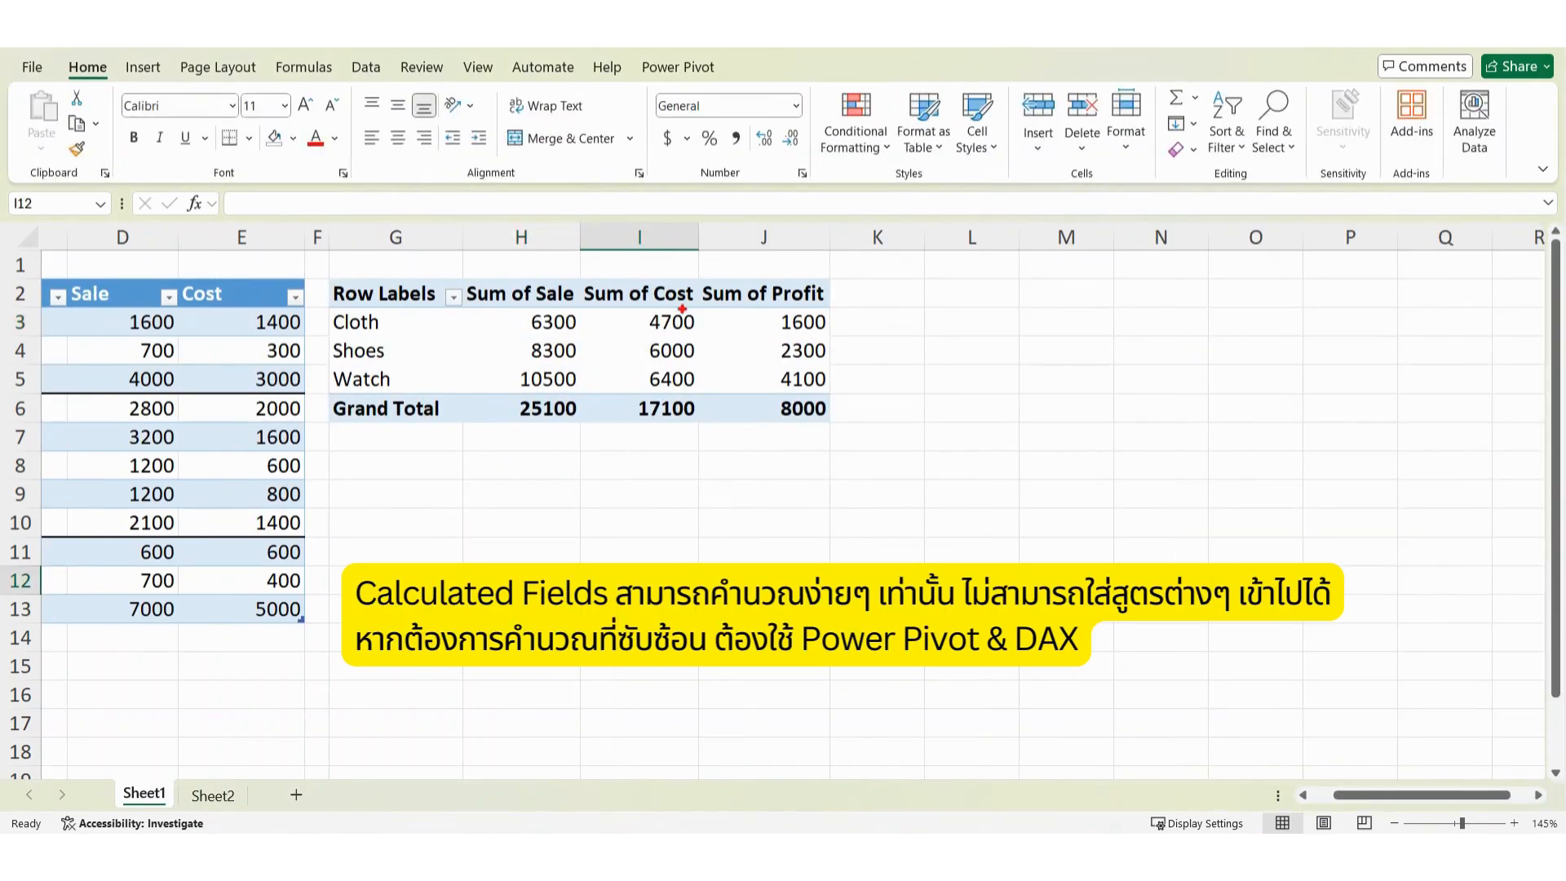
{"action": "mouse_move", "coordinate": [698, 270]}
{"action": "left_mouse_down"}
{"action": "mouse_move", "coordinate": [746, 401]}
{"action": "mouse_move", "coordinate": [836, 428]}
{"action": "left_mouse_up"}
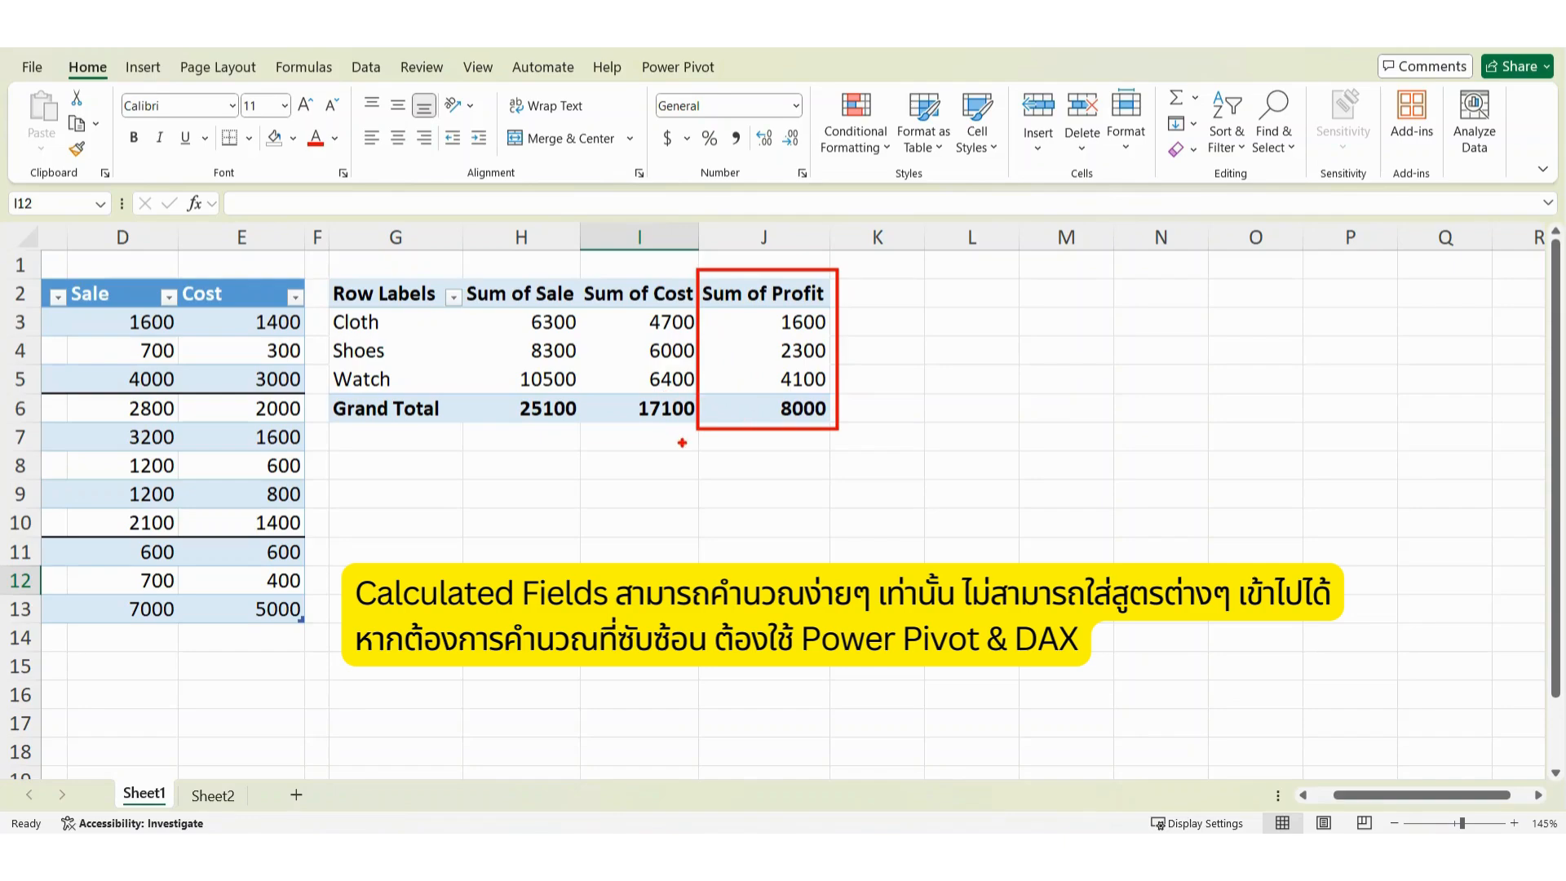
{"action": "key", "text": "Escape"}
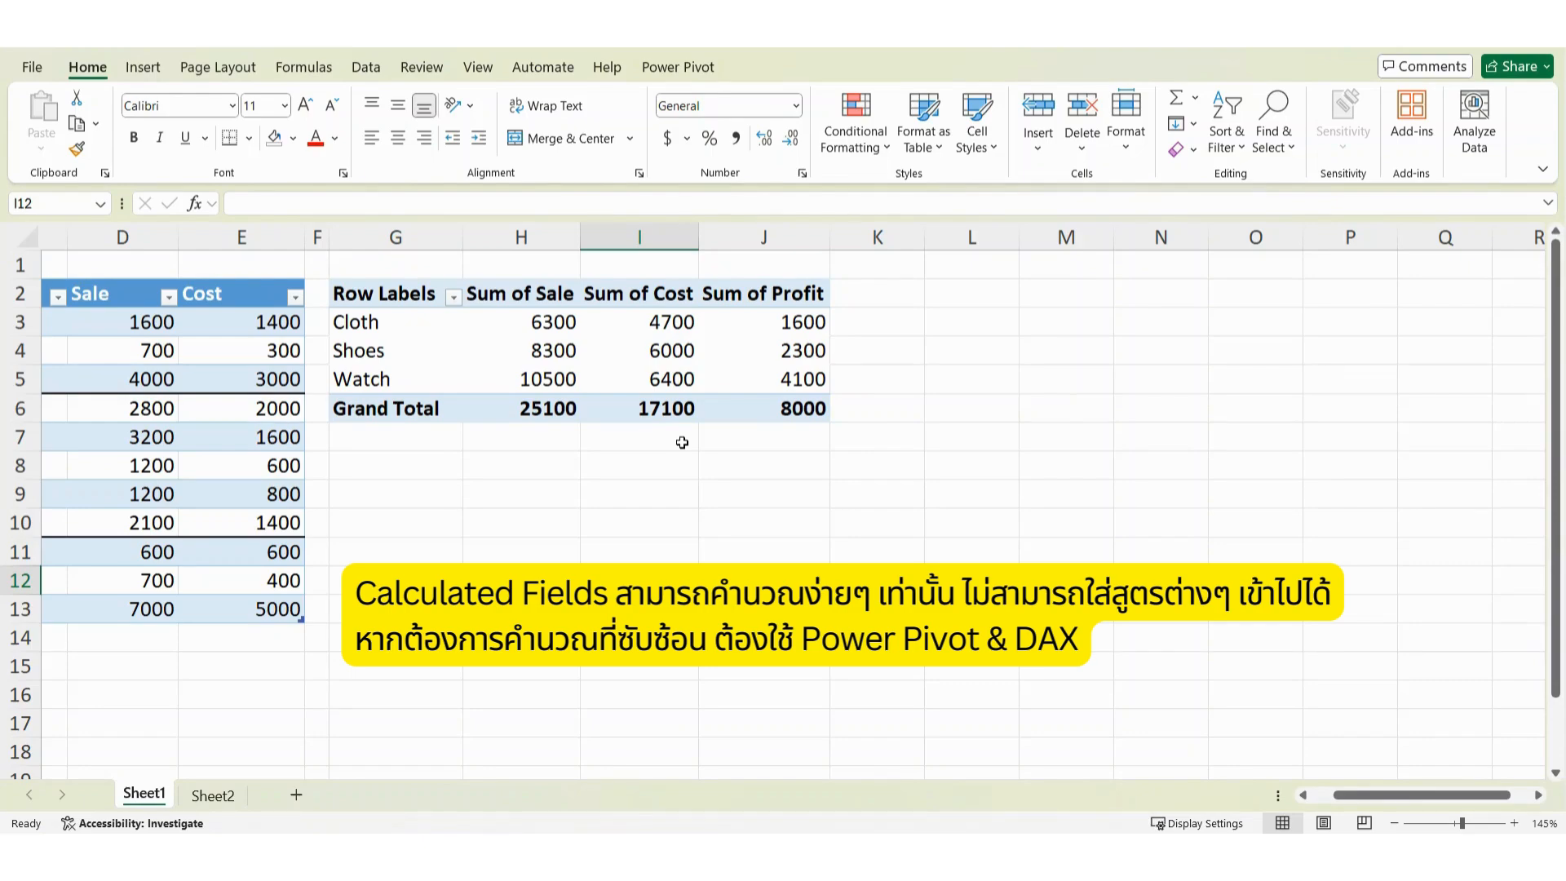
- Start another calculated field in the PivotTable and name it Vat
{"action": "left_click", "coordinate": [640, 339]}
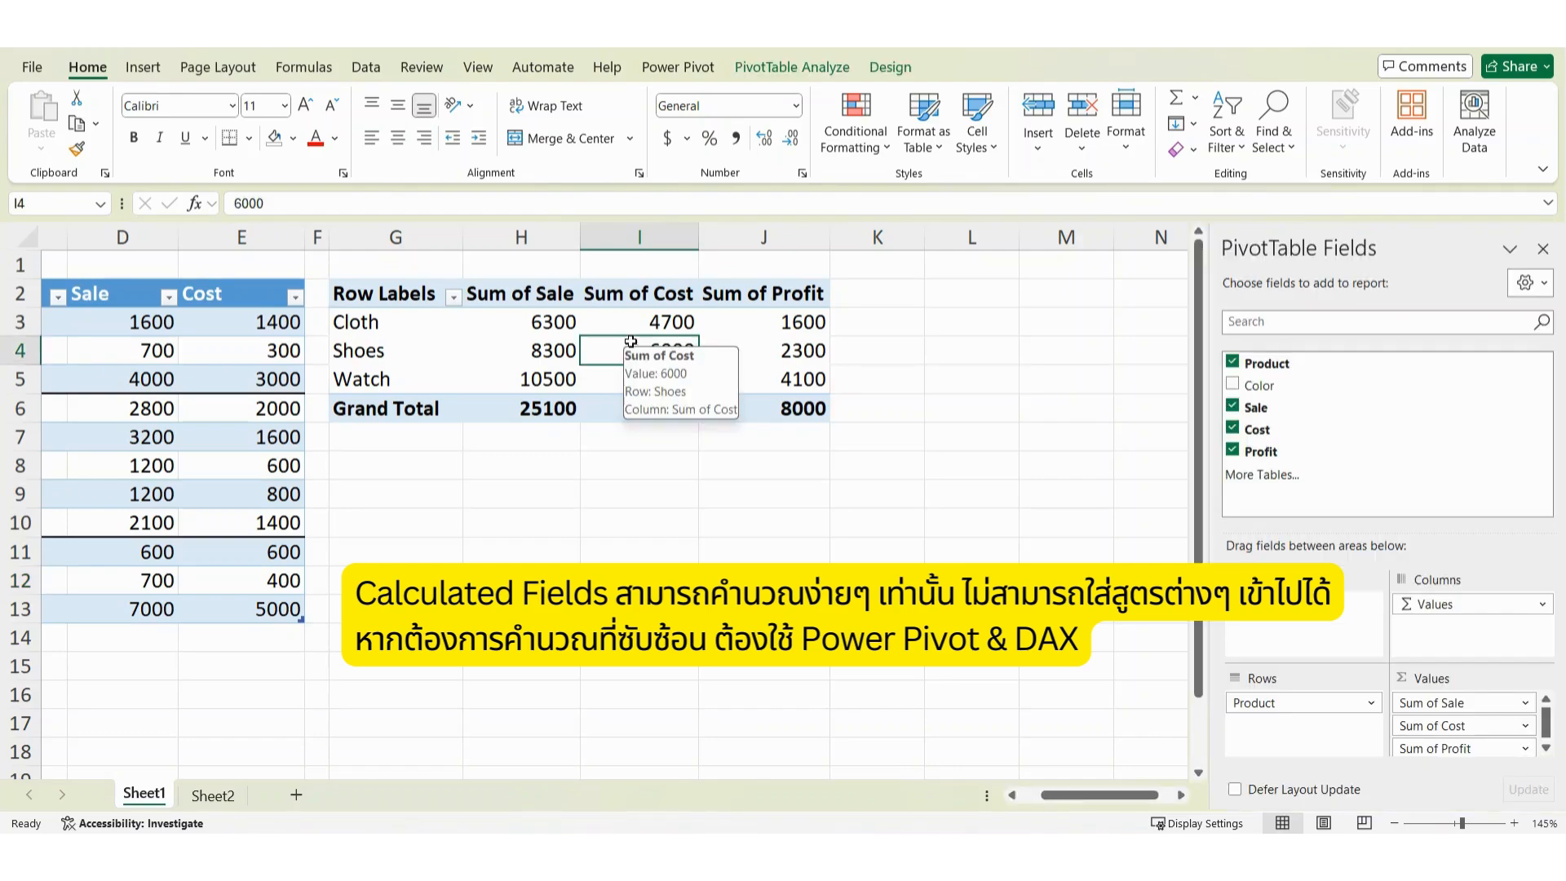
{"action": "left_click", "coordinate": [783, 69]}
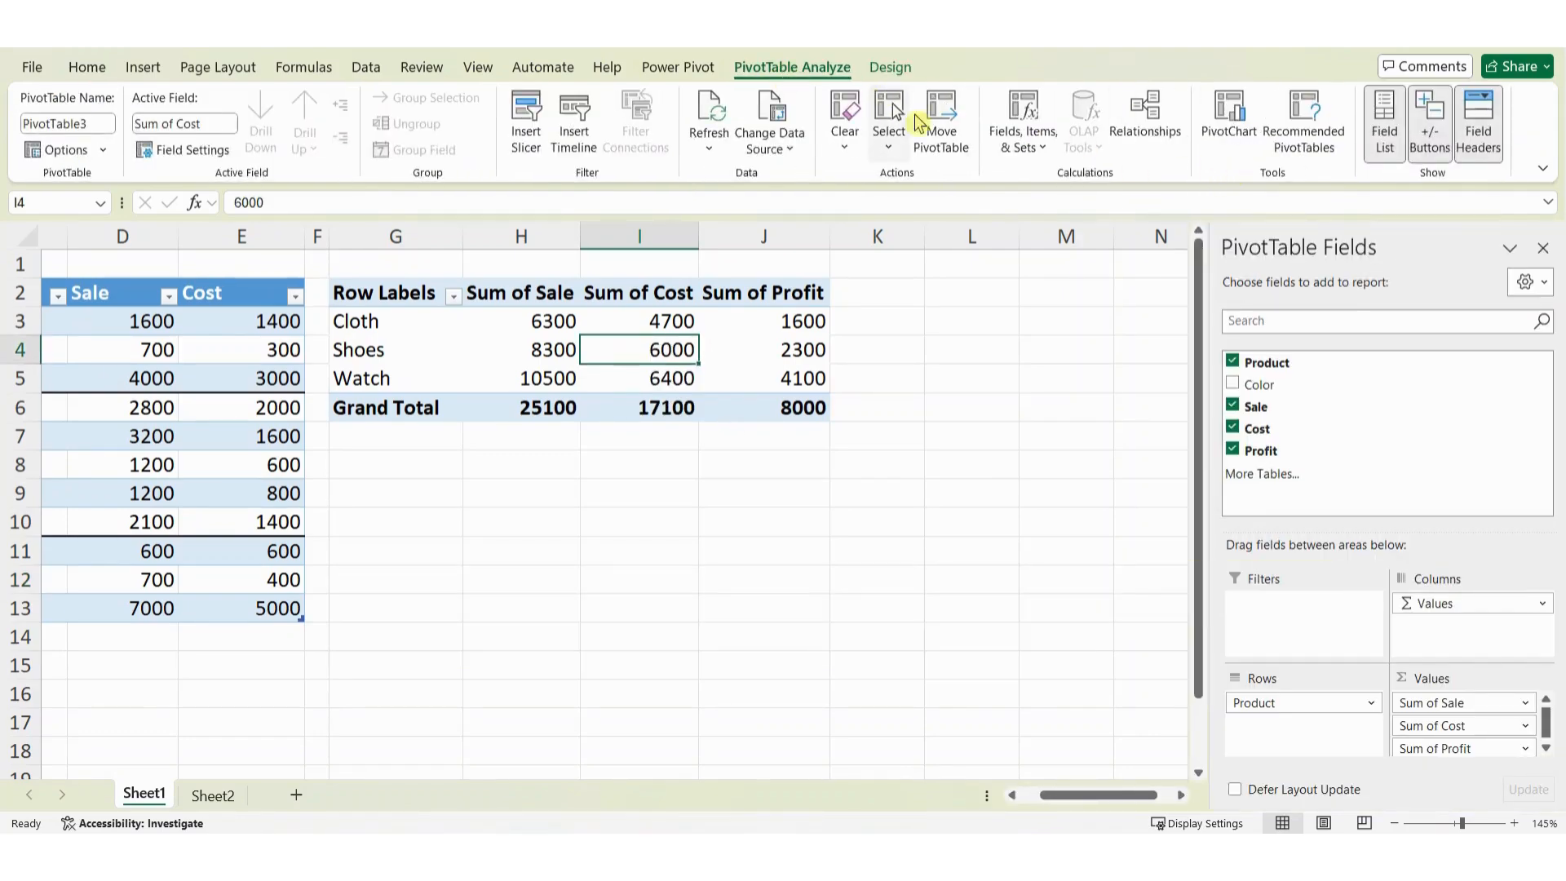
{"action": "left_click", "coordinate": [1024, 147]}
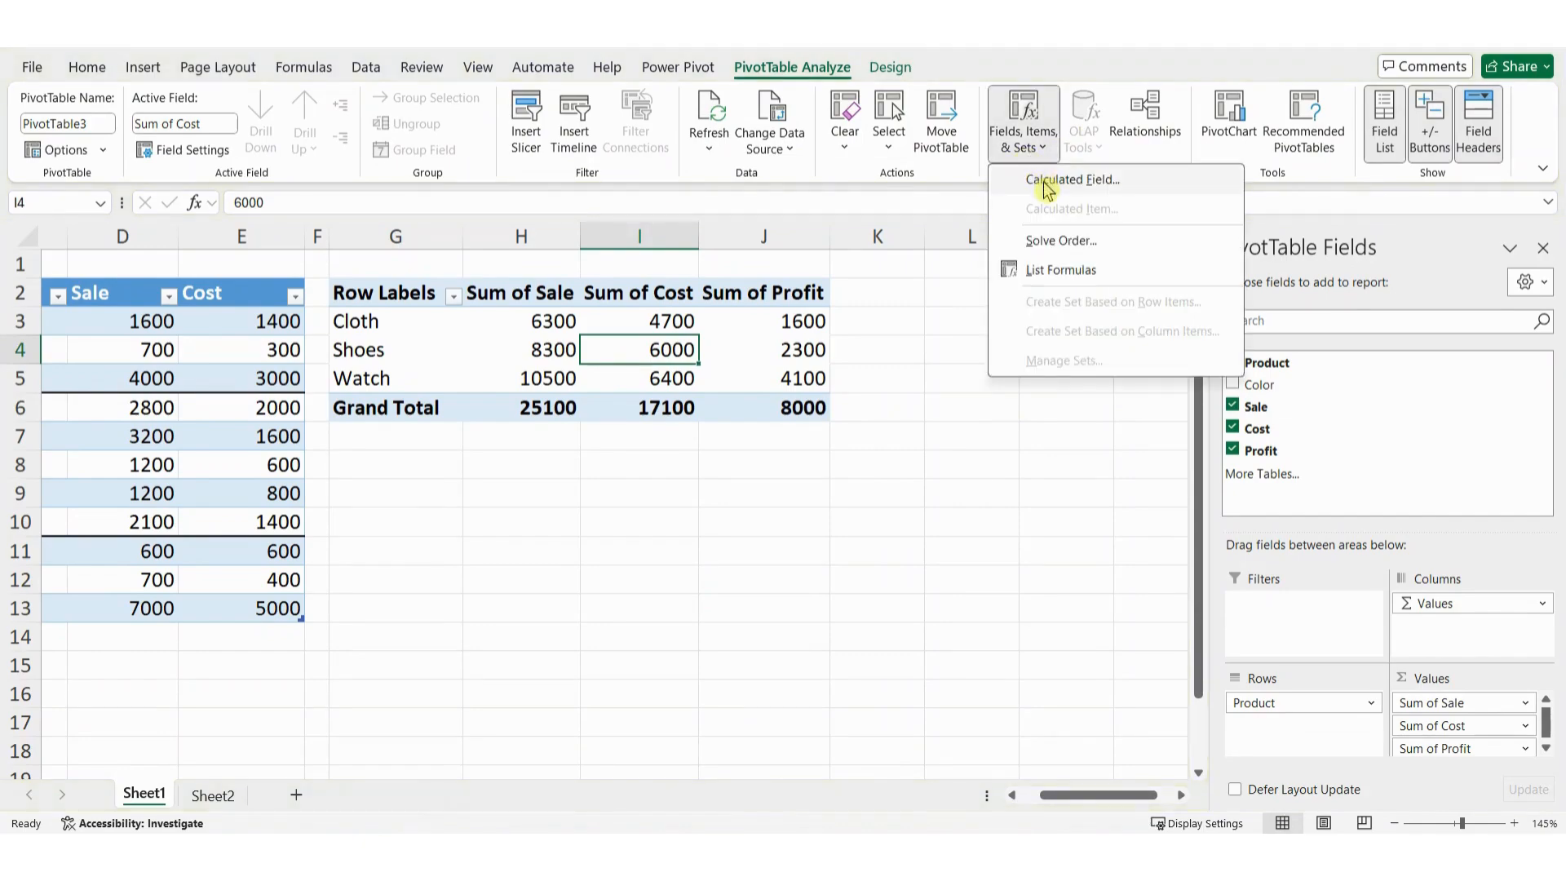
{"action": "left_click", "coordinate": [1047, 189]}
{"action": "left_click_drag", "start_coordinate": [865, 304], "coordinate": [859, 280]}
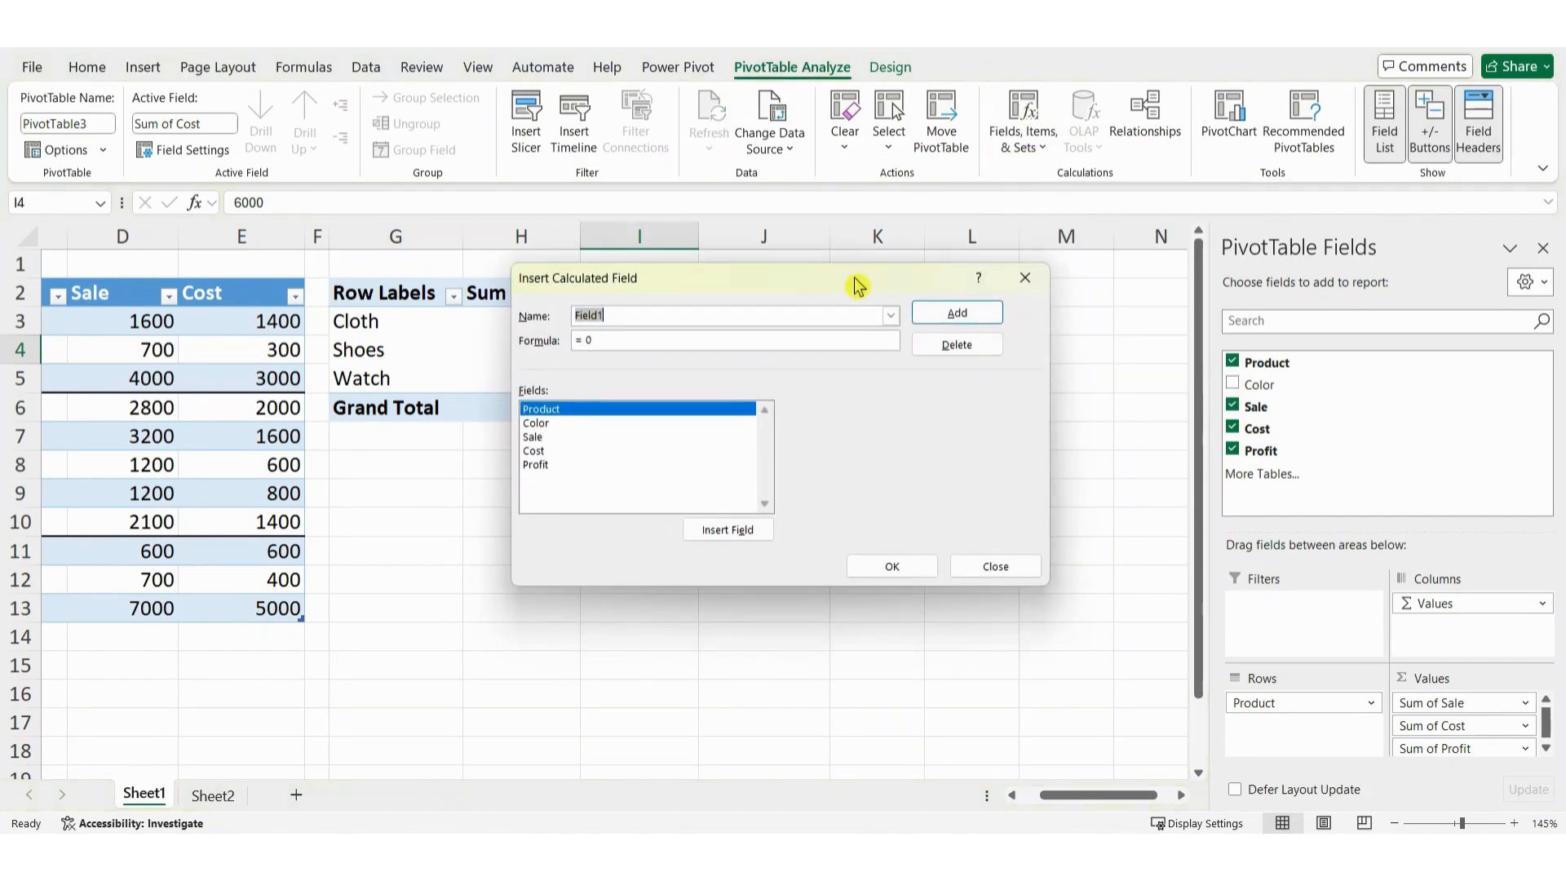
{"action": "type", "text": "Vat"}
- Set the Vat field's formula to = Sale*0.07 and add the field to the PivotTable
{"action": "left_click", "coordinate": [669, 349]}
{"action": "key", "text": "BackSpace"}
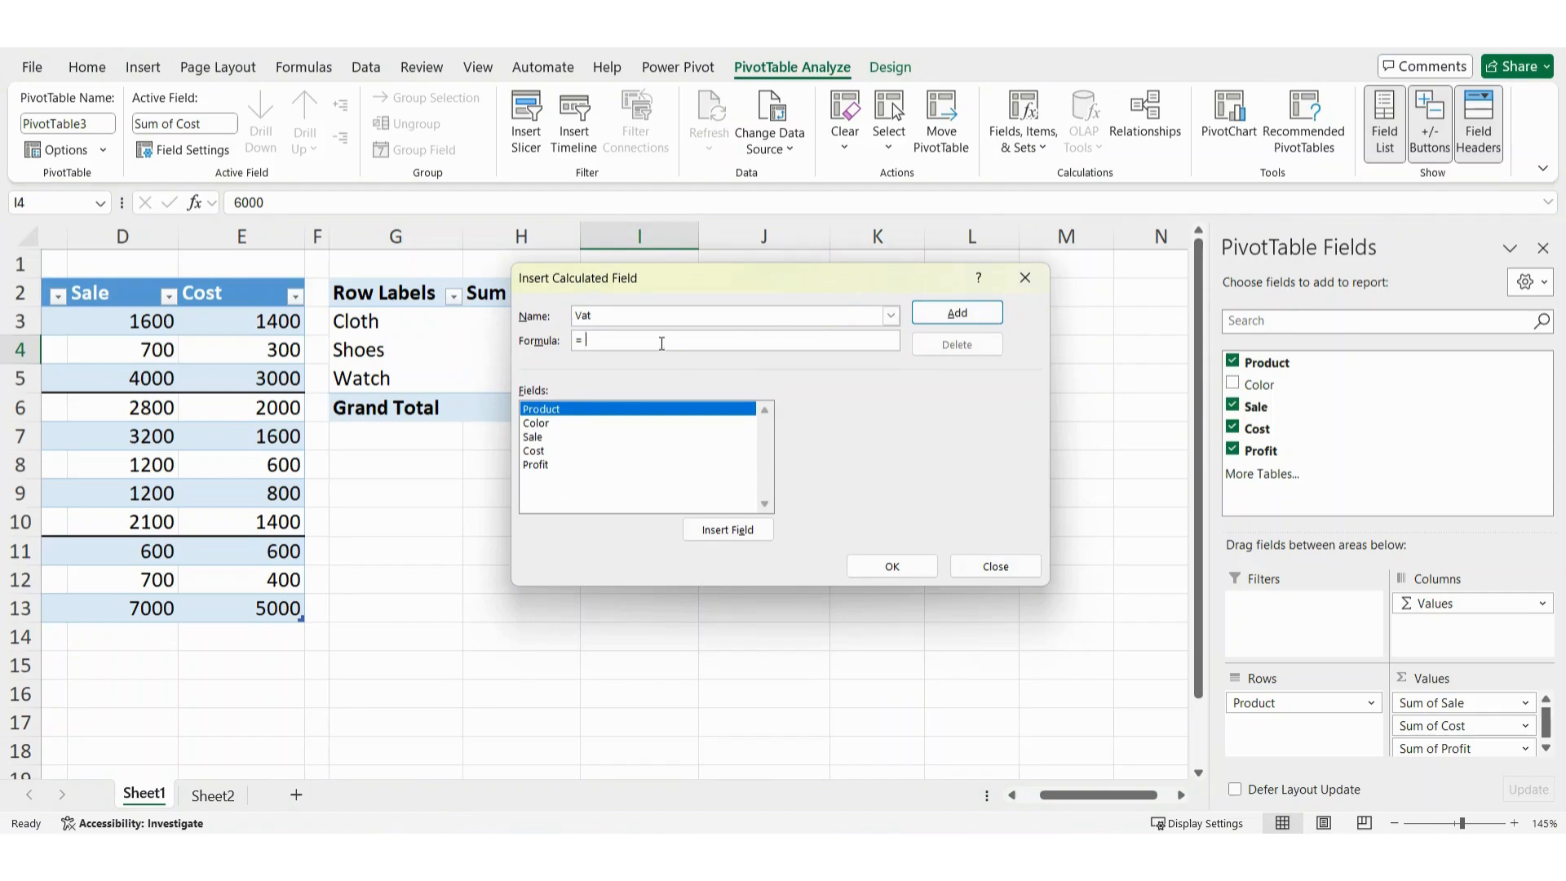
{"action": "double_click", "coordinate": [533, 437]}
{"action": "type", "text": "*"}
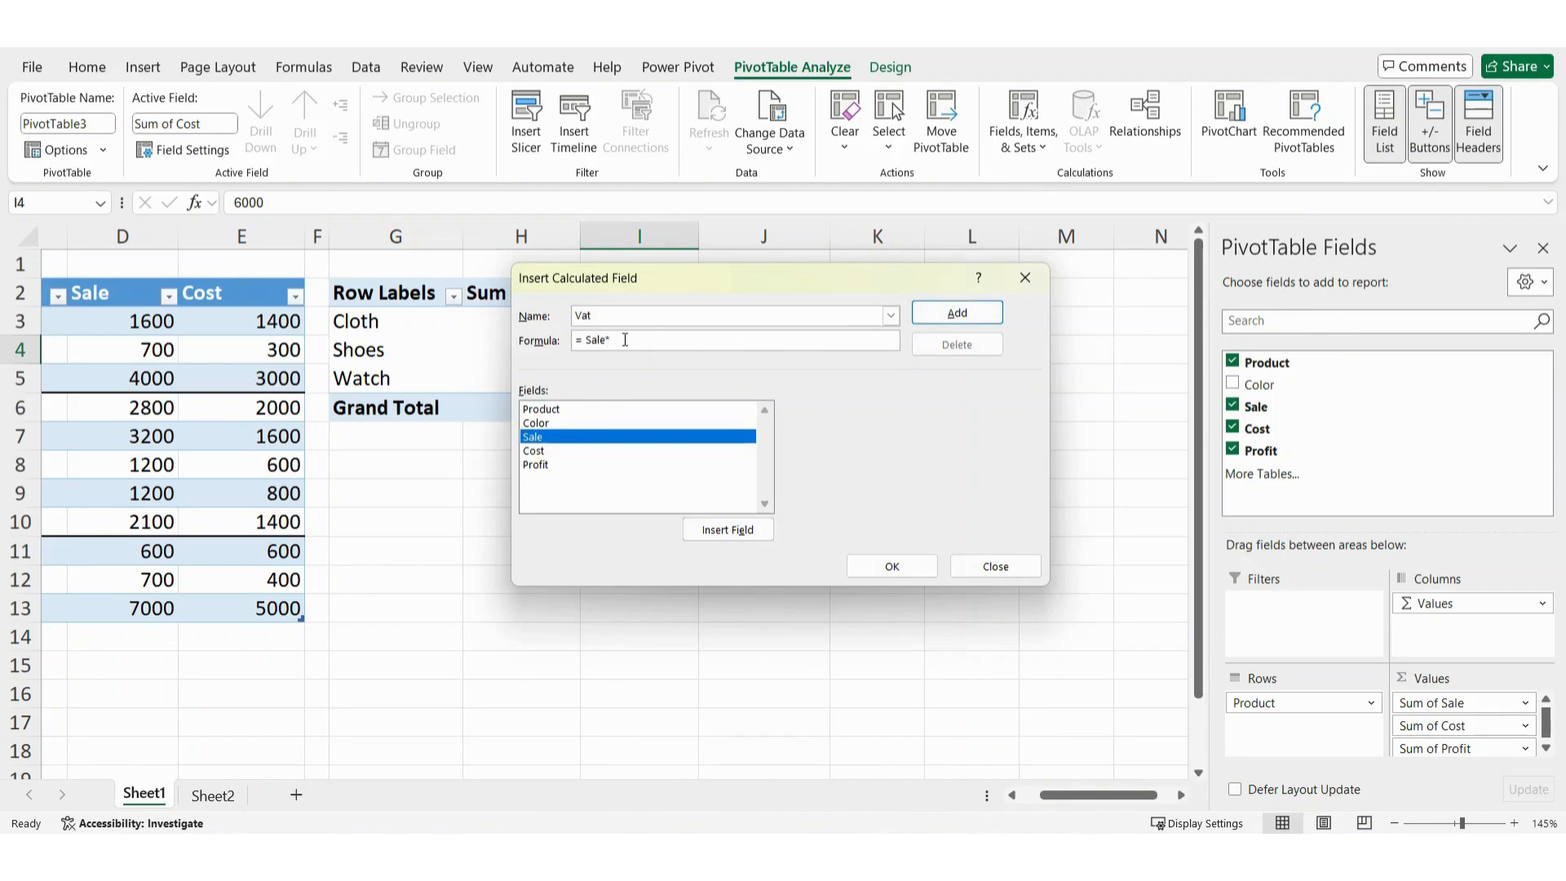
{"action": "type", "text": "0.07"}
{"action": "left_click", "coordinate": [946, 315]}
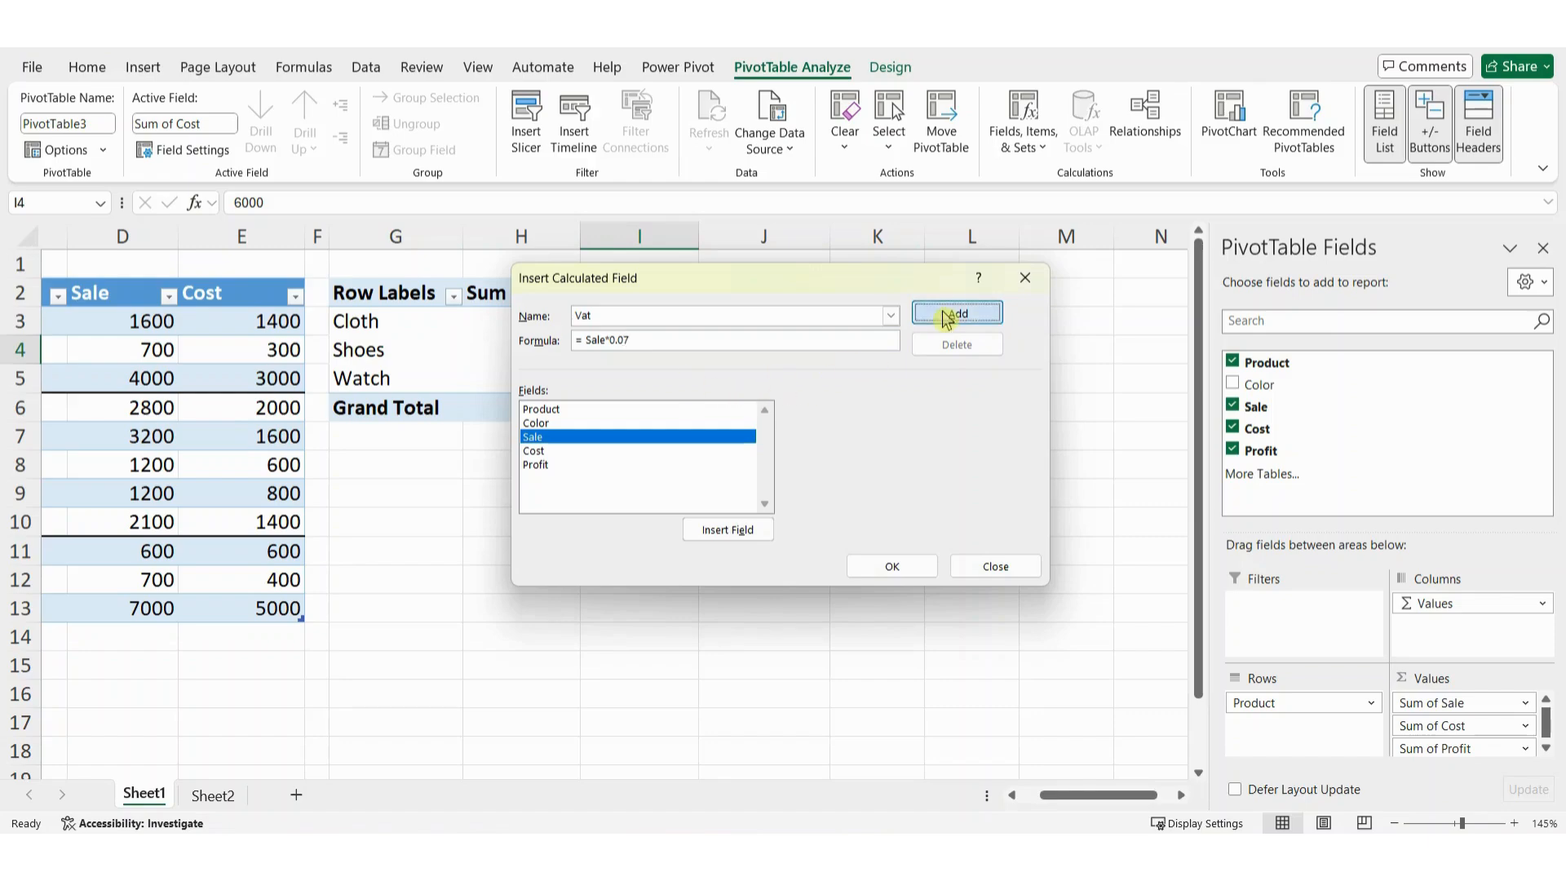
{"action": "left_click", "coordinate": [891, 568]}
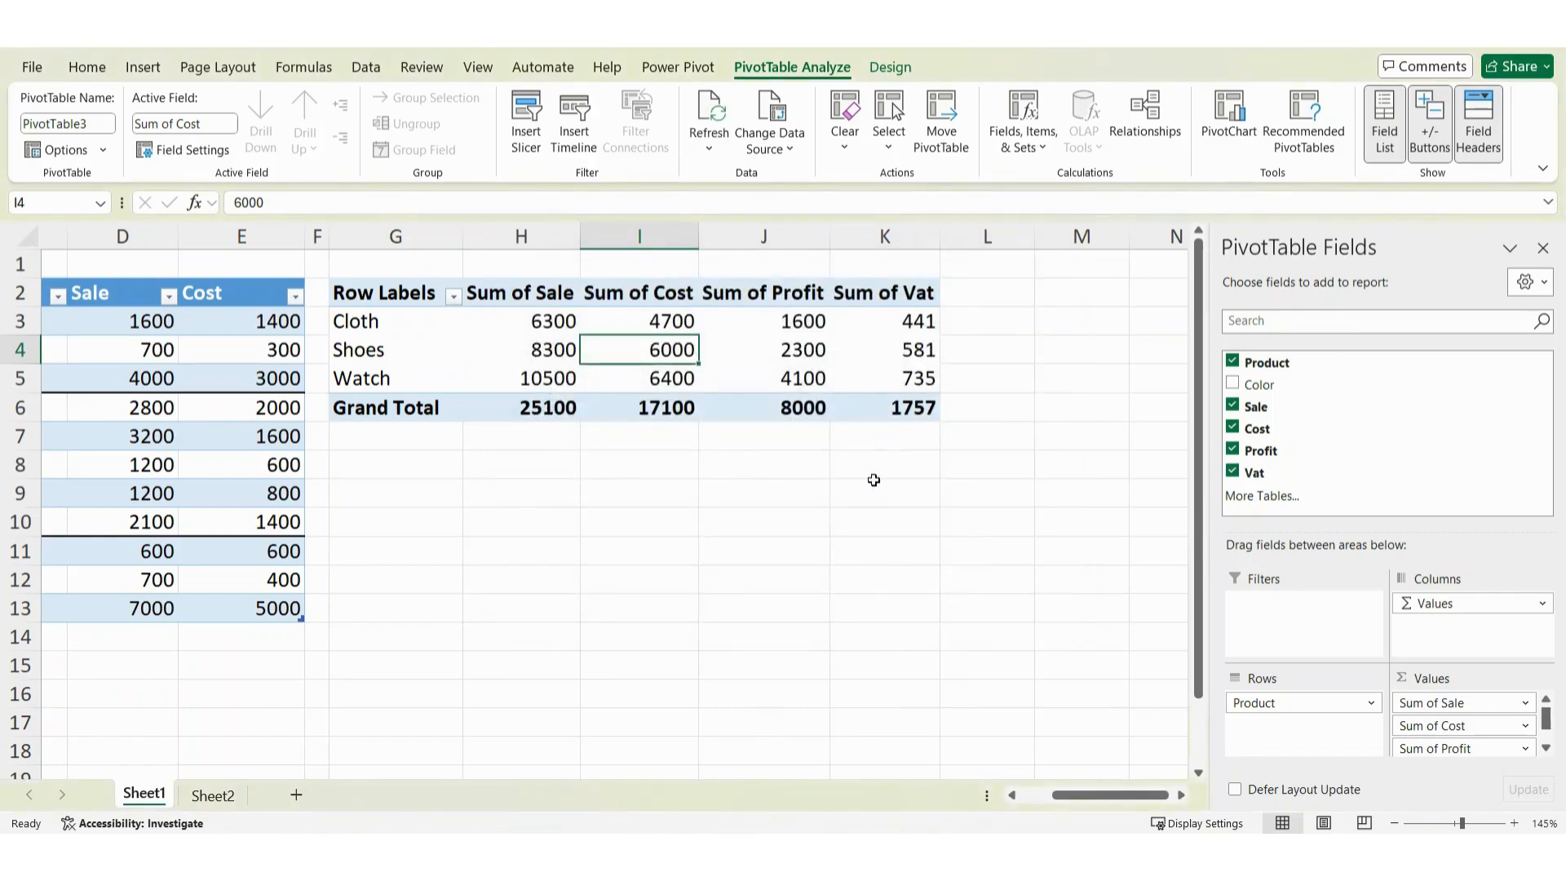
{"action": "key", "text": "ctrl+2"}
{"action": "left_click_drag", "start_coordinate": [829, 274], "coordinate": [943, 433]}
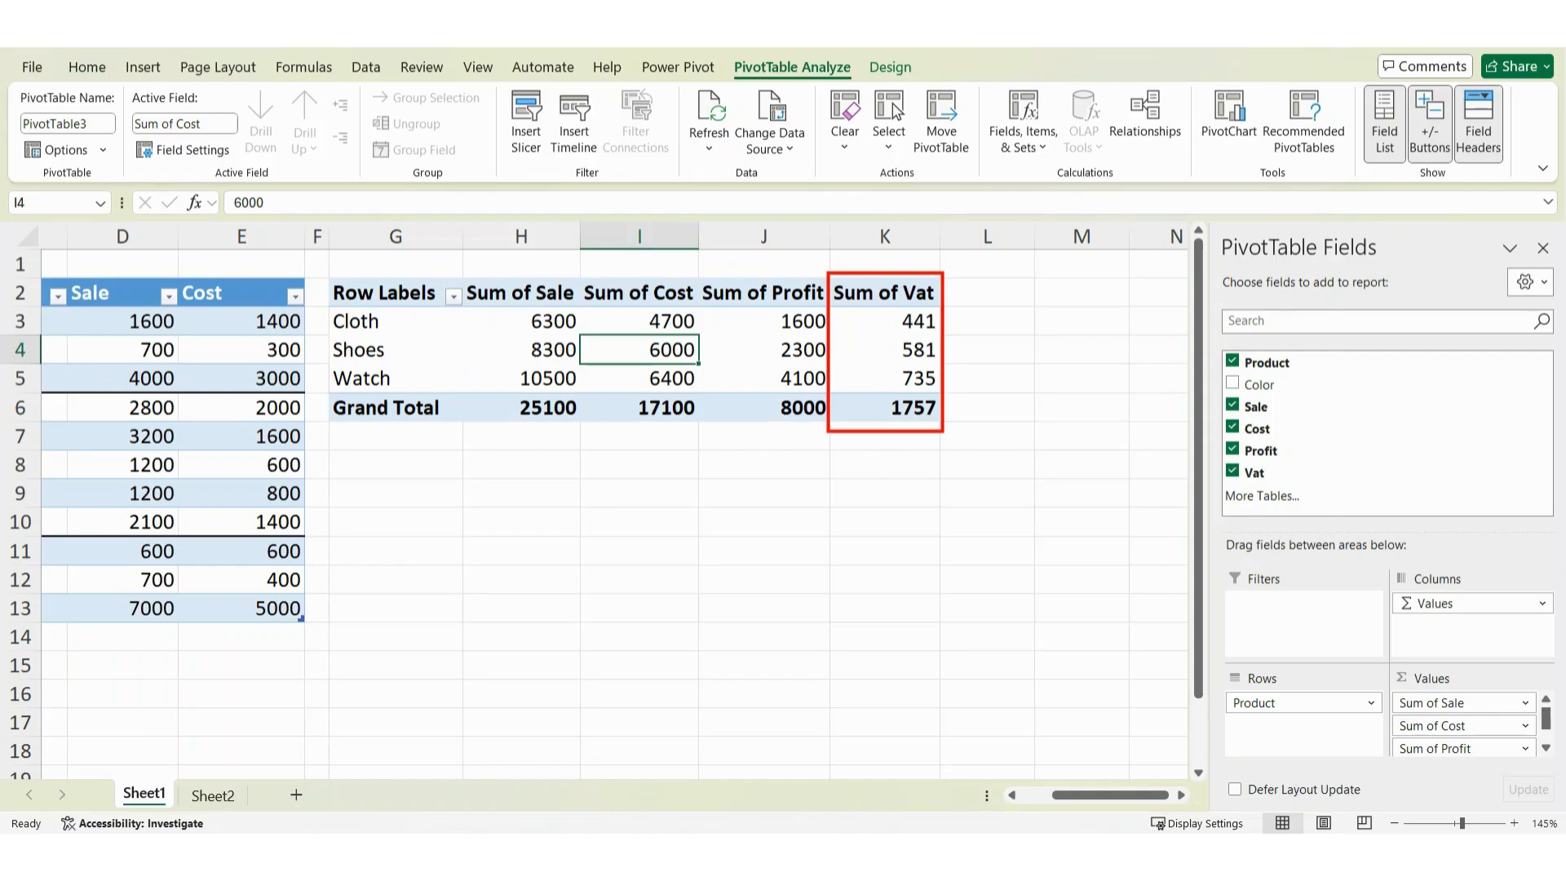
{"action": "key", "text": "Escape"}
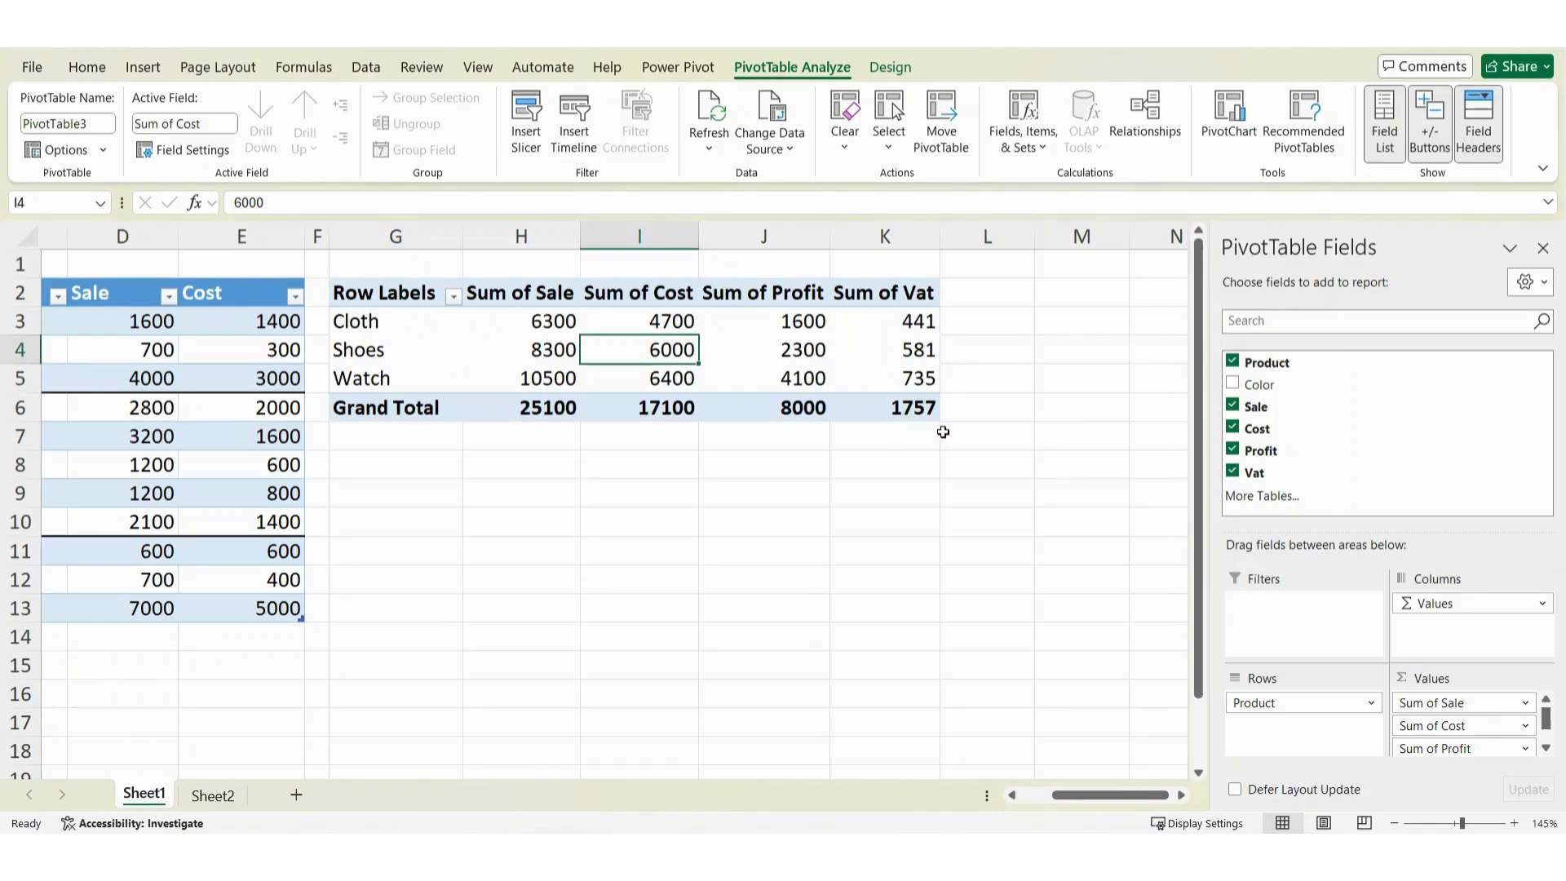
- Change the formula of the existing Vat calculated field to =Sale *0.1 and apply it to the PivotTable
{"action": "left_click", "coordinate": [889, 349]}
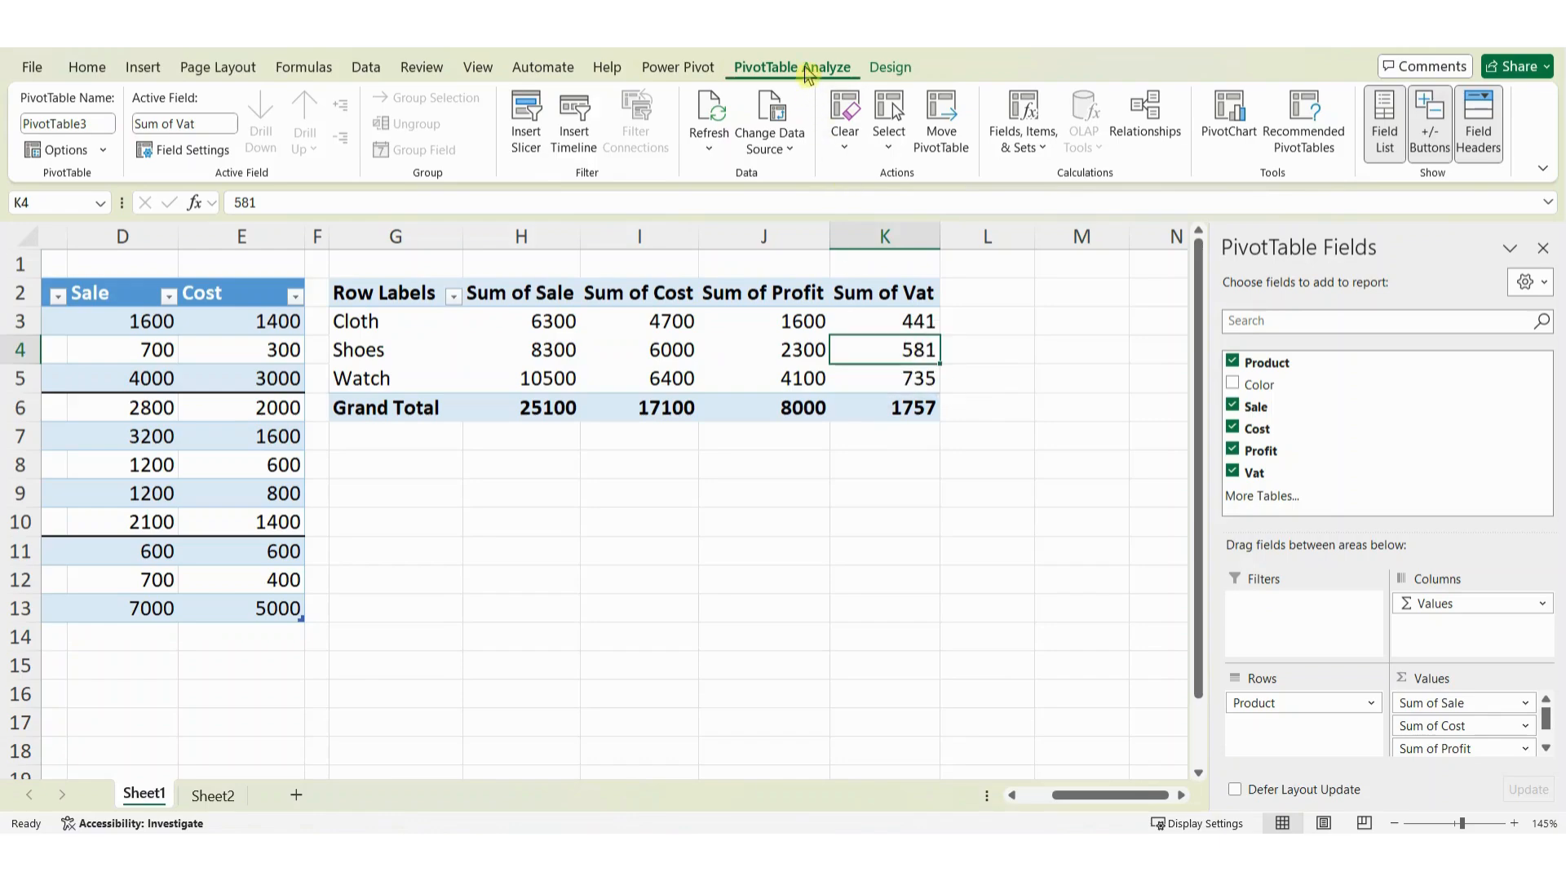
{"action": "left_click", "coordinate": [1026, 135]}
{"action": "left_click", "coordinate": [1067, 181]}
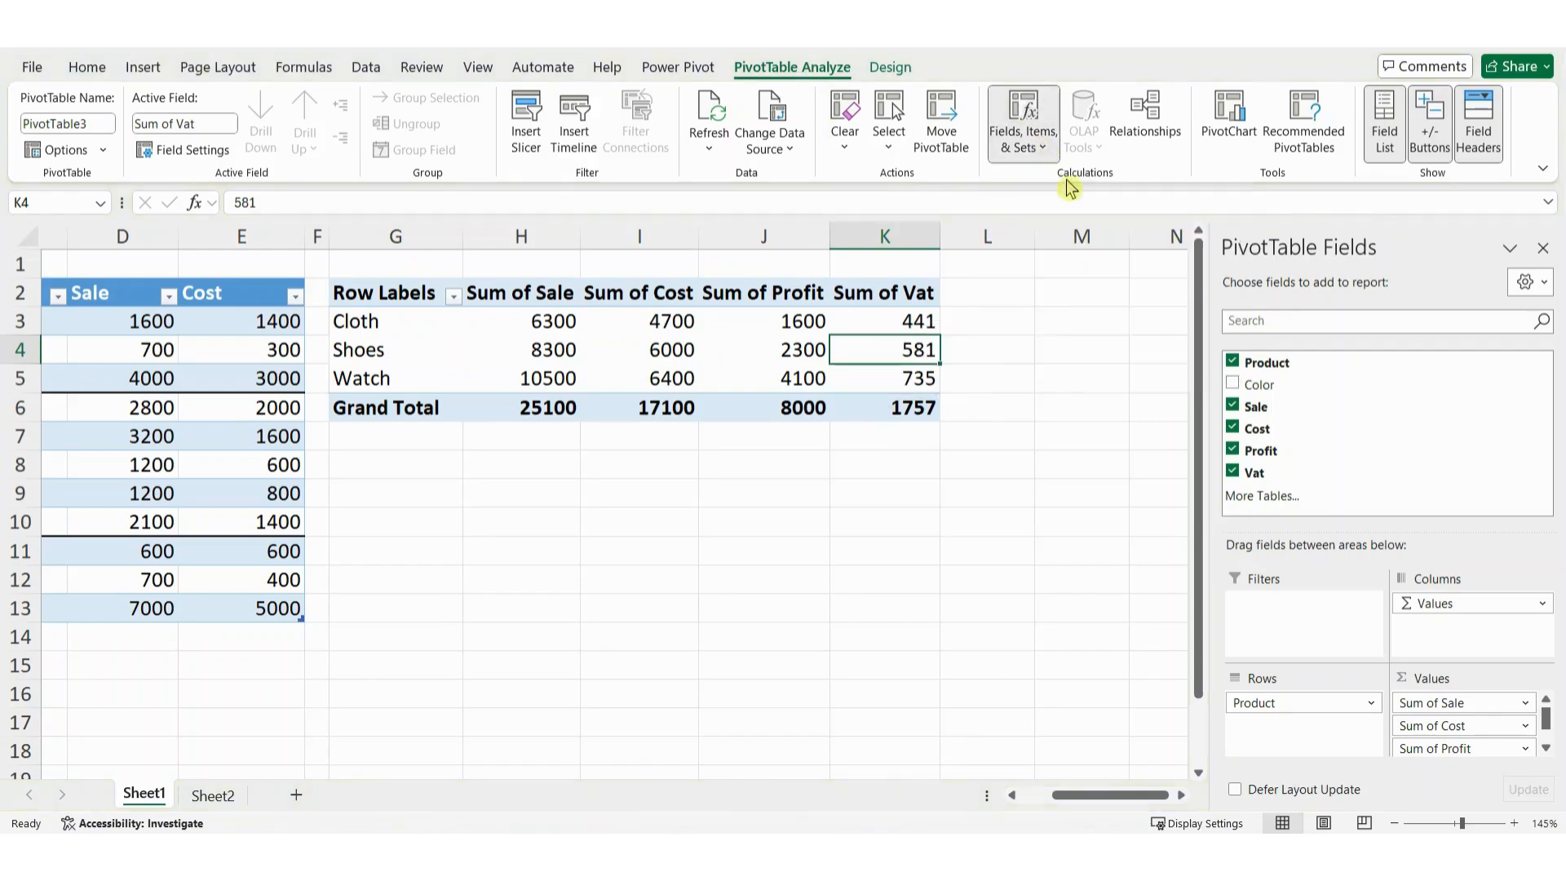
{"action": "left_click_drag", "start_coordinate": [891, 275], "coordinate": [879, 270]}
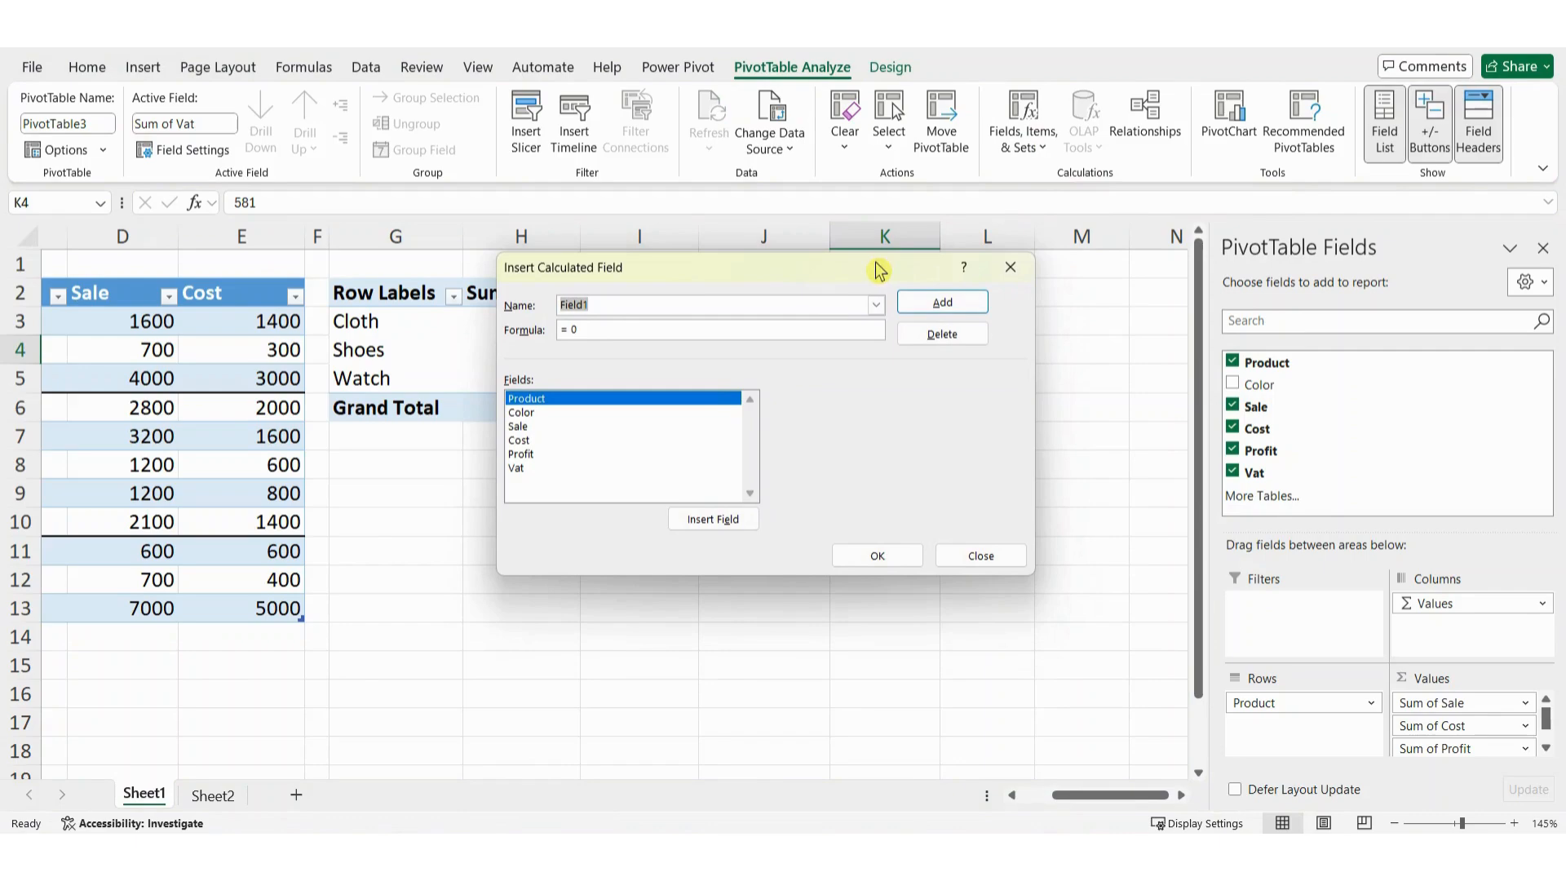
{"action": "left_click", "coordinate": [878, 305]}
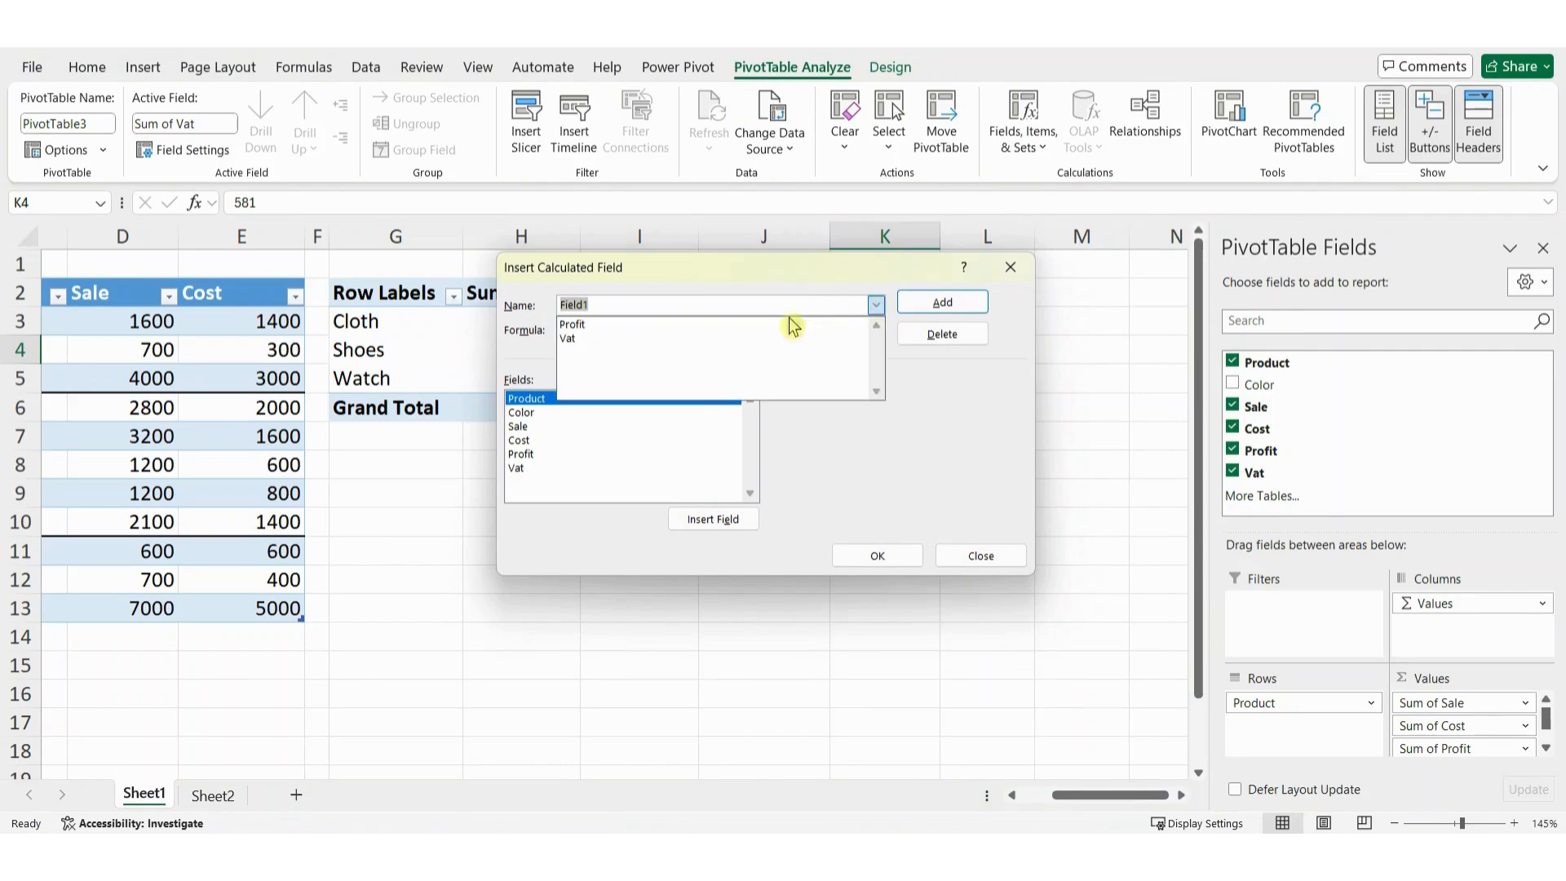
{"action": "left_click", "coordinate": [756, 338]}
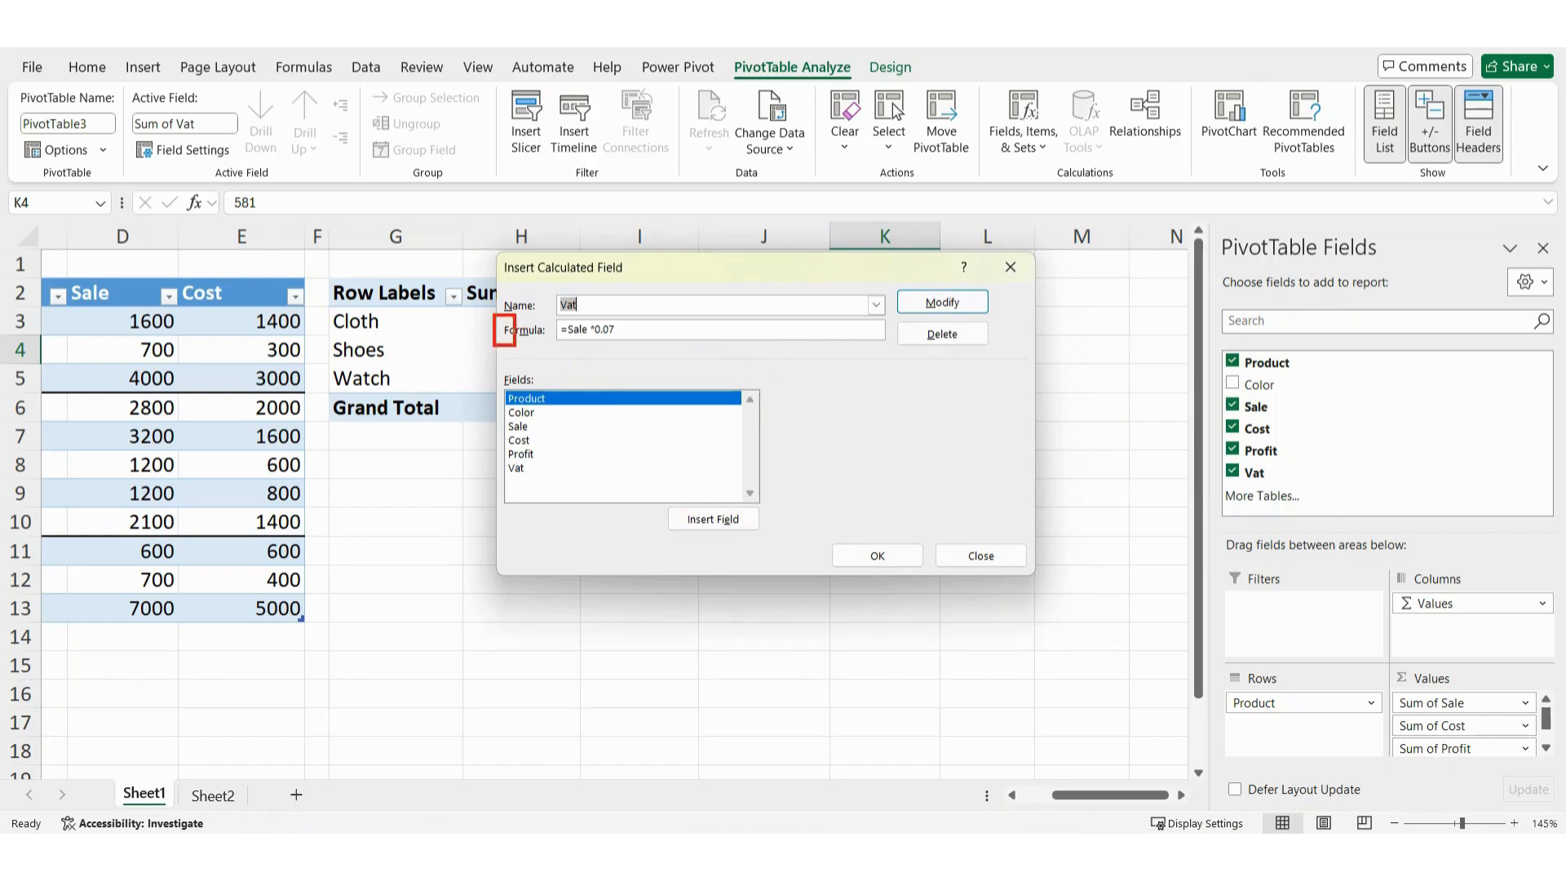
{"action": "left_click", "coordinate": [625, 330]}
{"action": "key", "text": "BackSpace"}
{"action": "key", "text": "BackSpace"}
{"action": "type", "text": "1"}
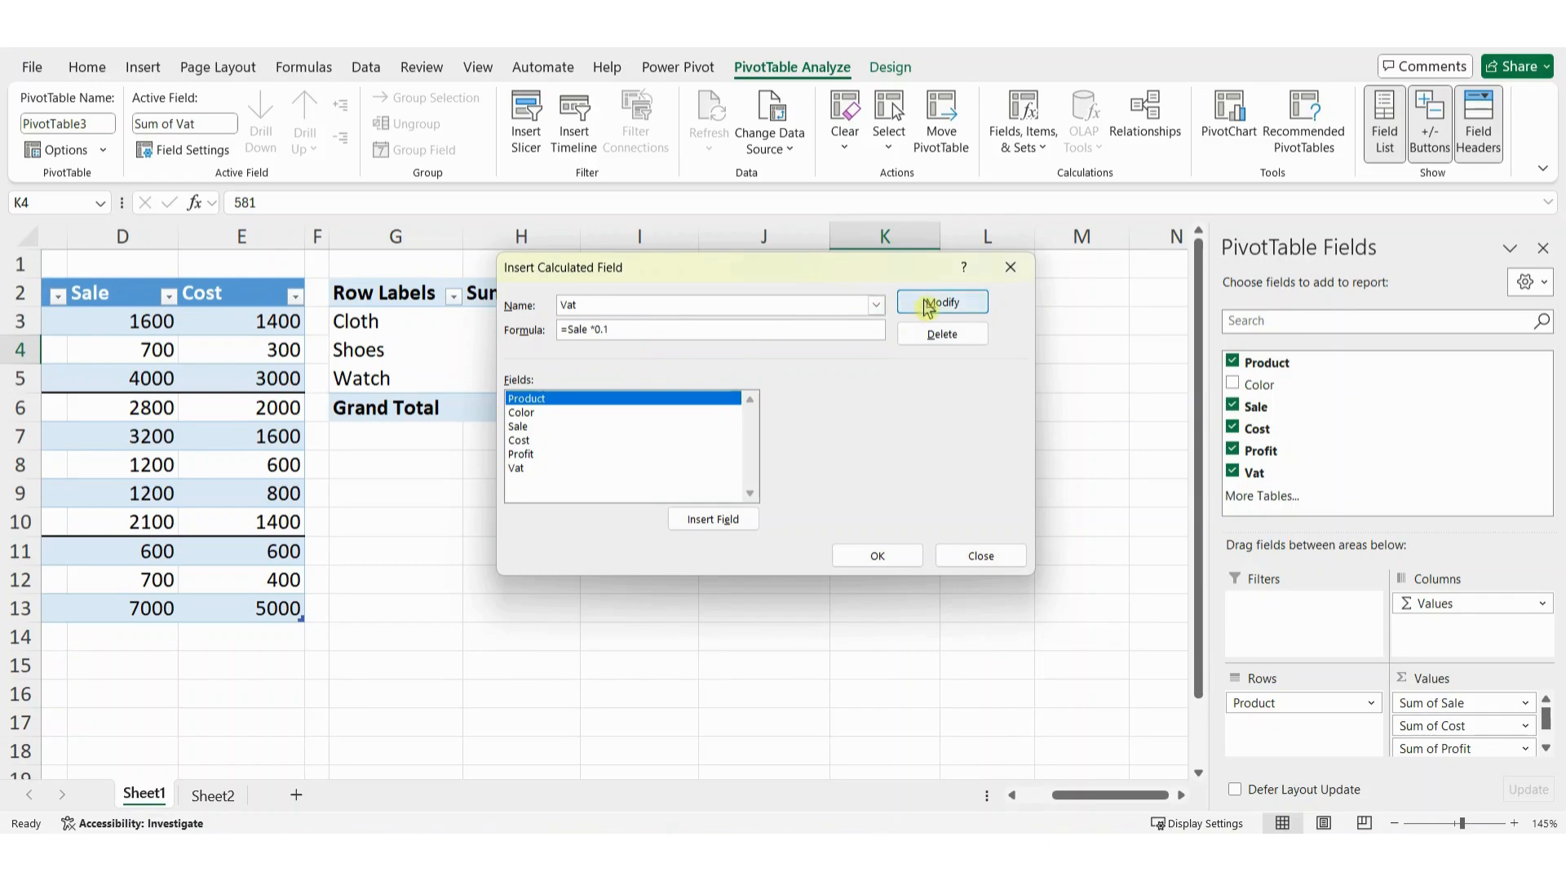
{"action": "left_click", "coordinate": [951, 312]}
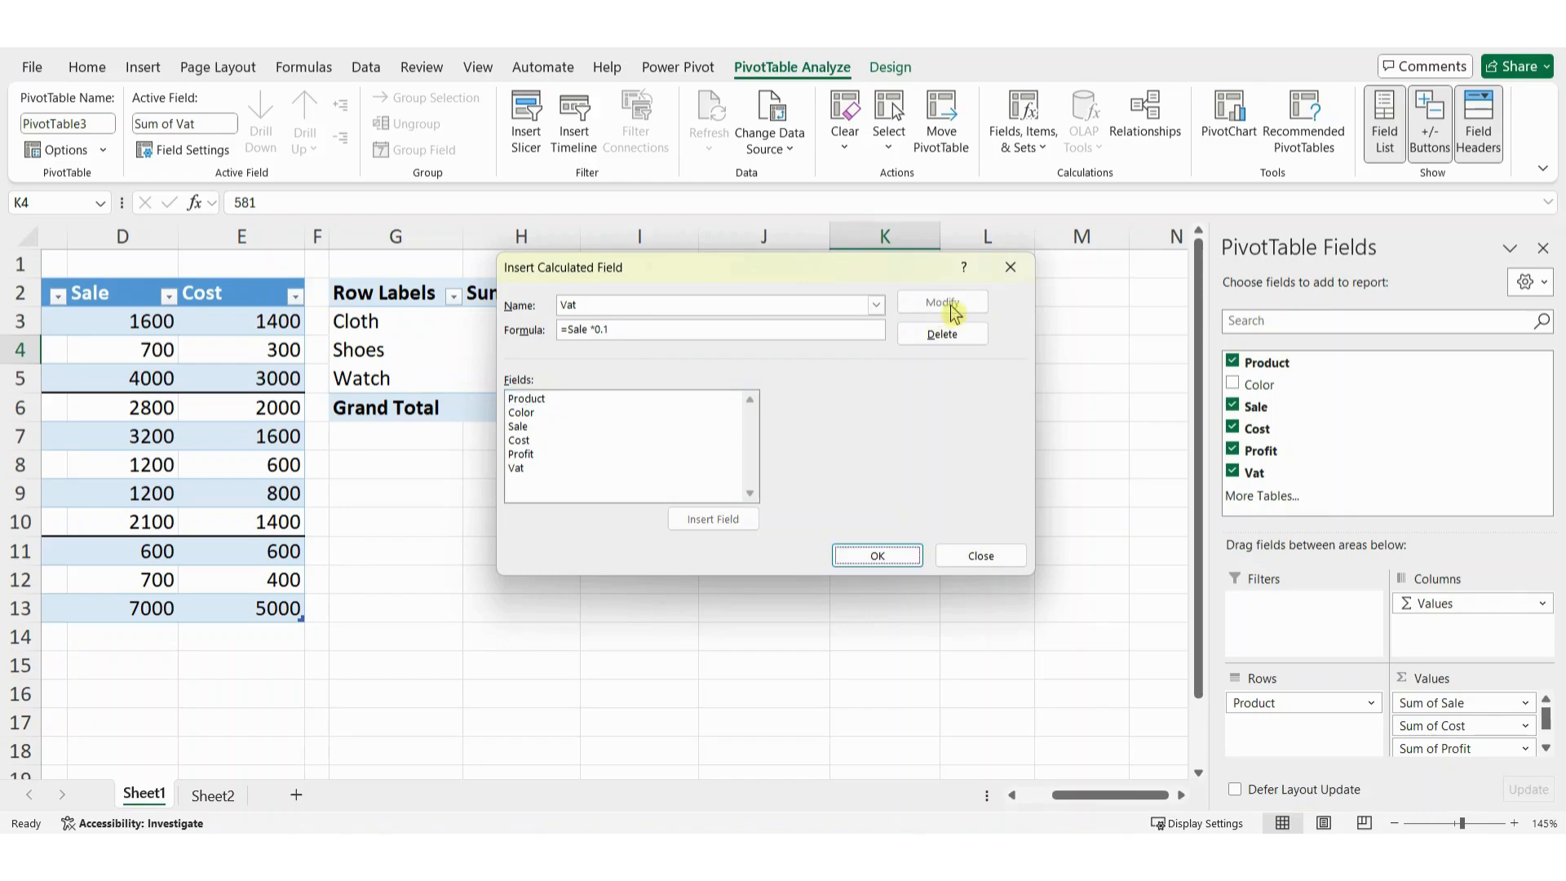
{"action": "left_click", "coordinate": [895, 558]}
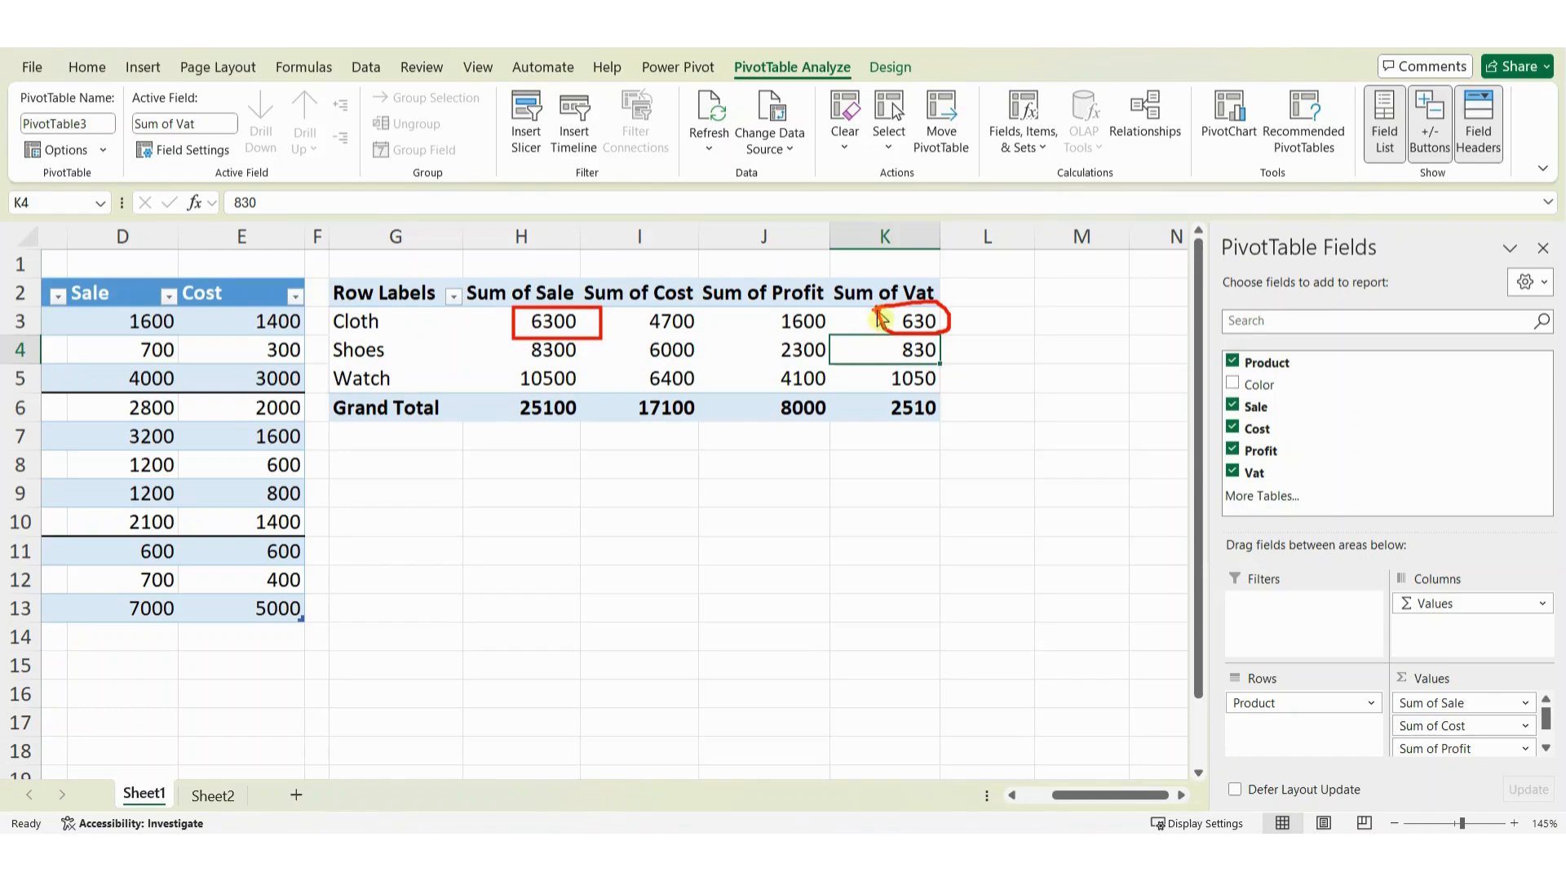
- Start another calculated field in the PivotTable and name it %Proft
{"action": "mouse_move", "coordinate": [876, 310]}
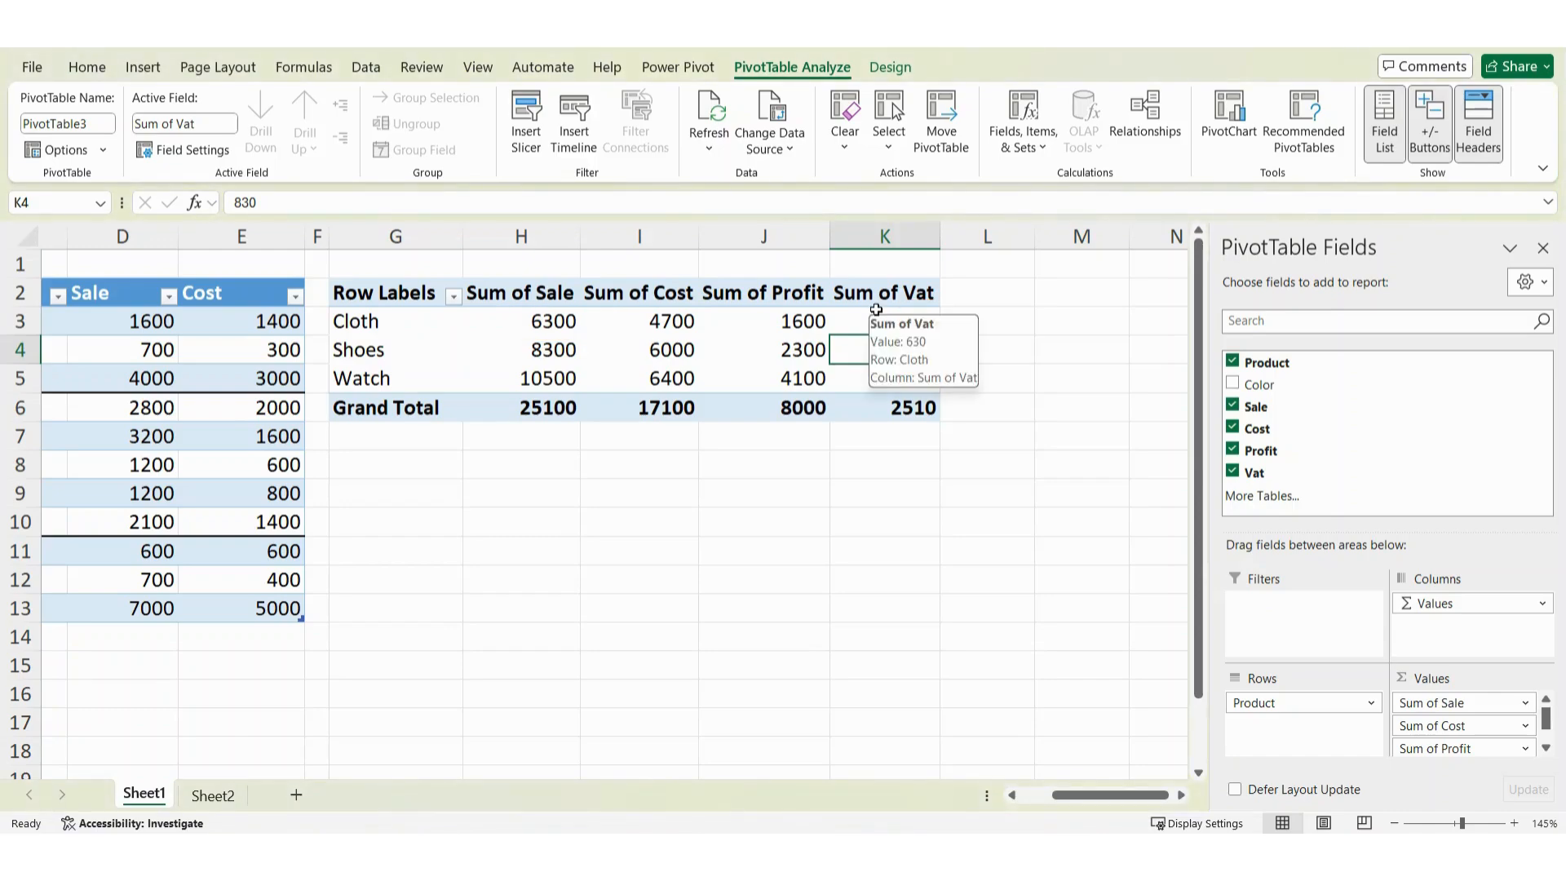
{"action": "left_click", "coordinate": [760, 339]}
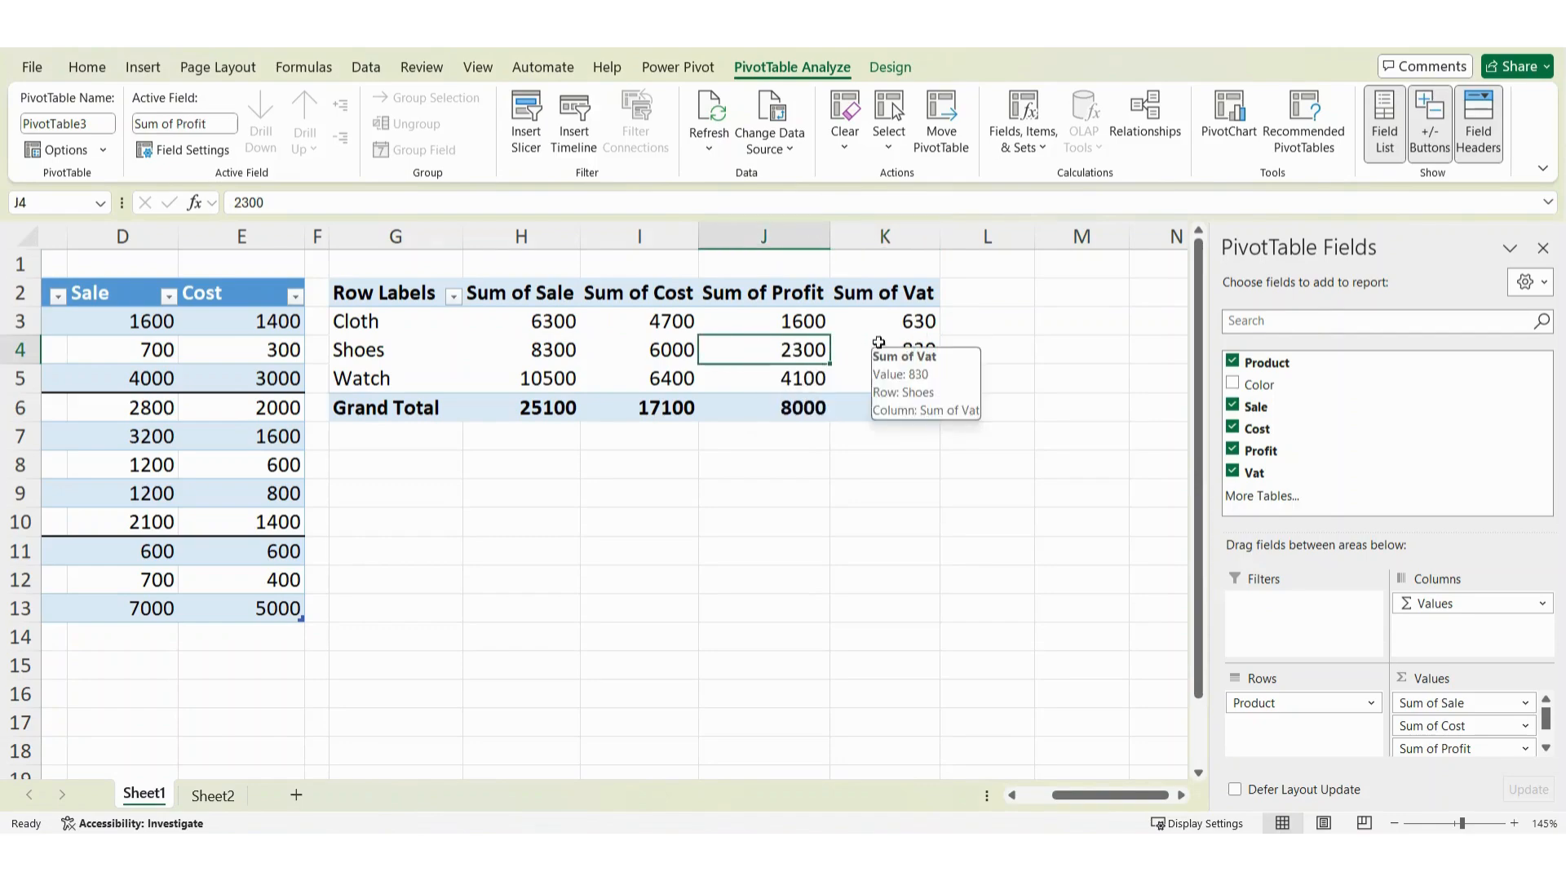
{"action": "left_click", "coordinate": [1021, 140]}
{"action": "left_click", "coordinate": [1059, 181]}
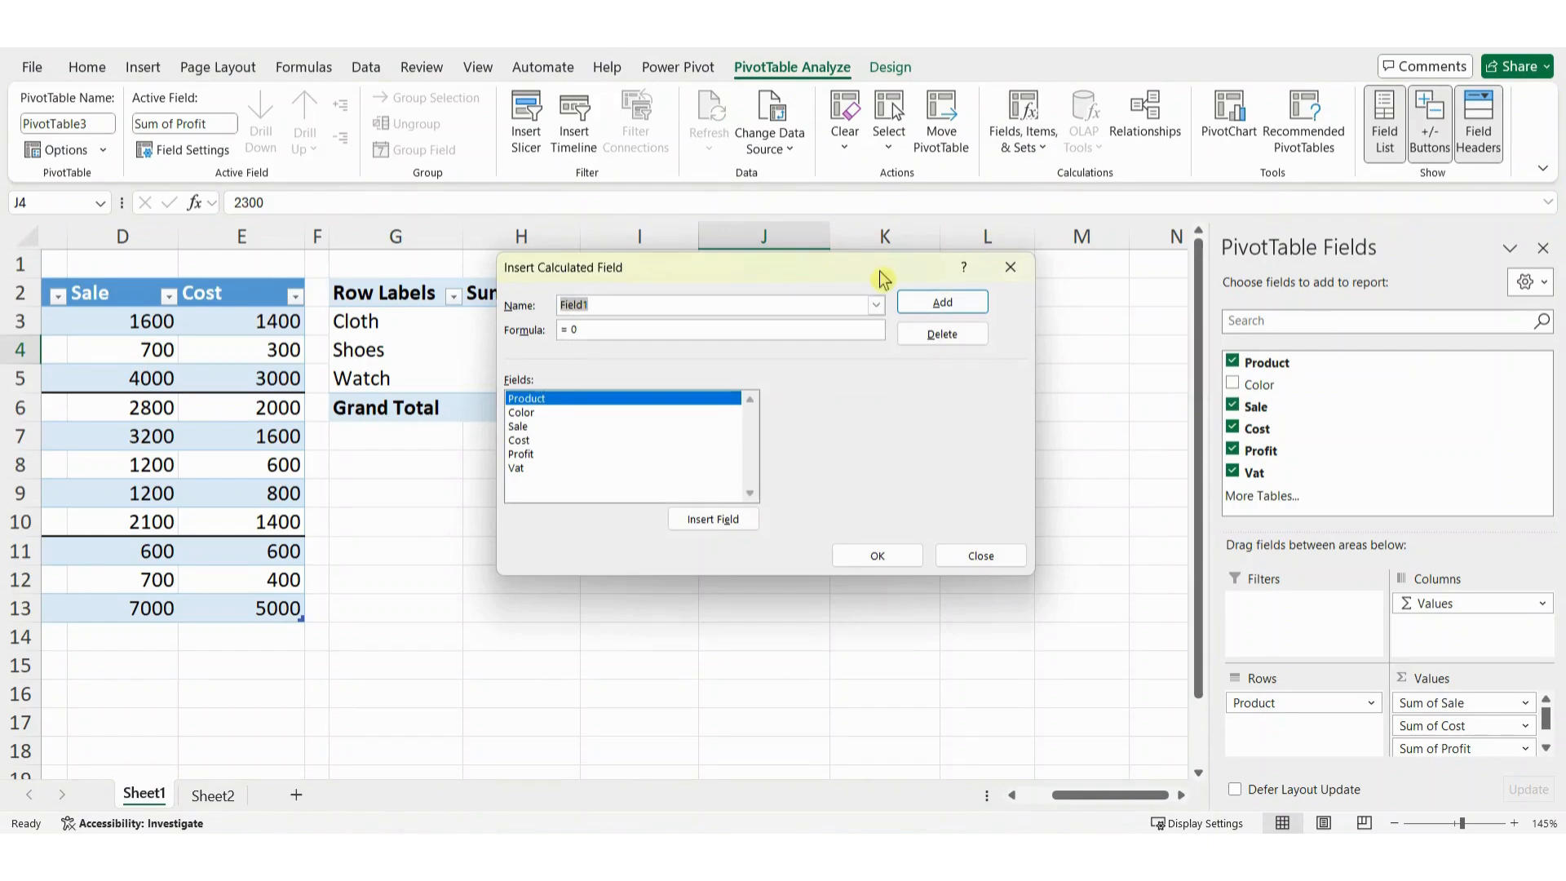
{"action": "left_click_drag", "start_coordinate": [881, 269], "coordinate": [881, 305]}
{"action": "left_click", "coordinate": [874, 336]}
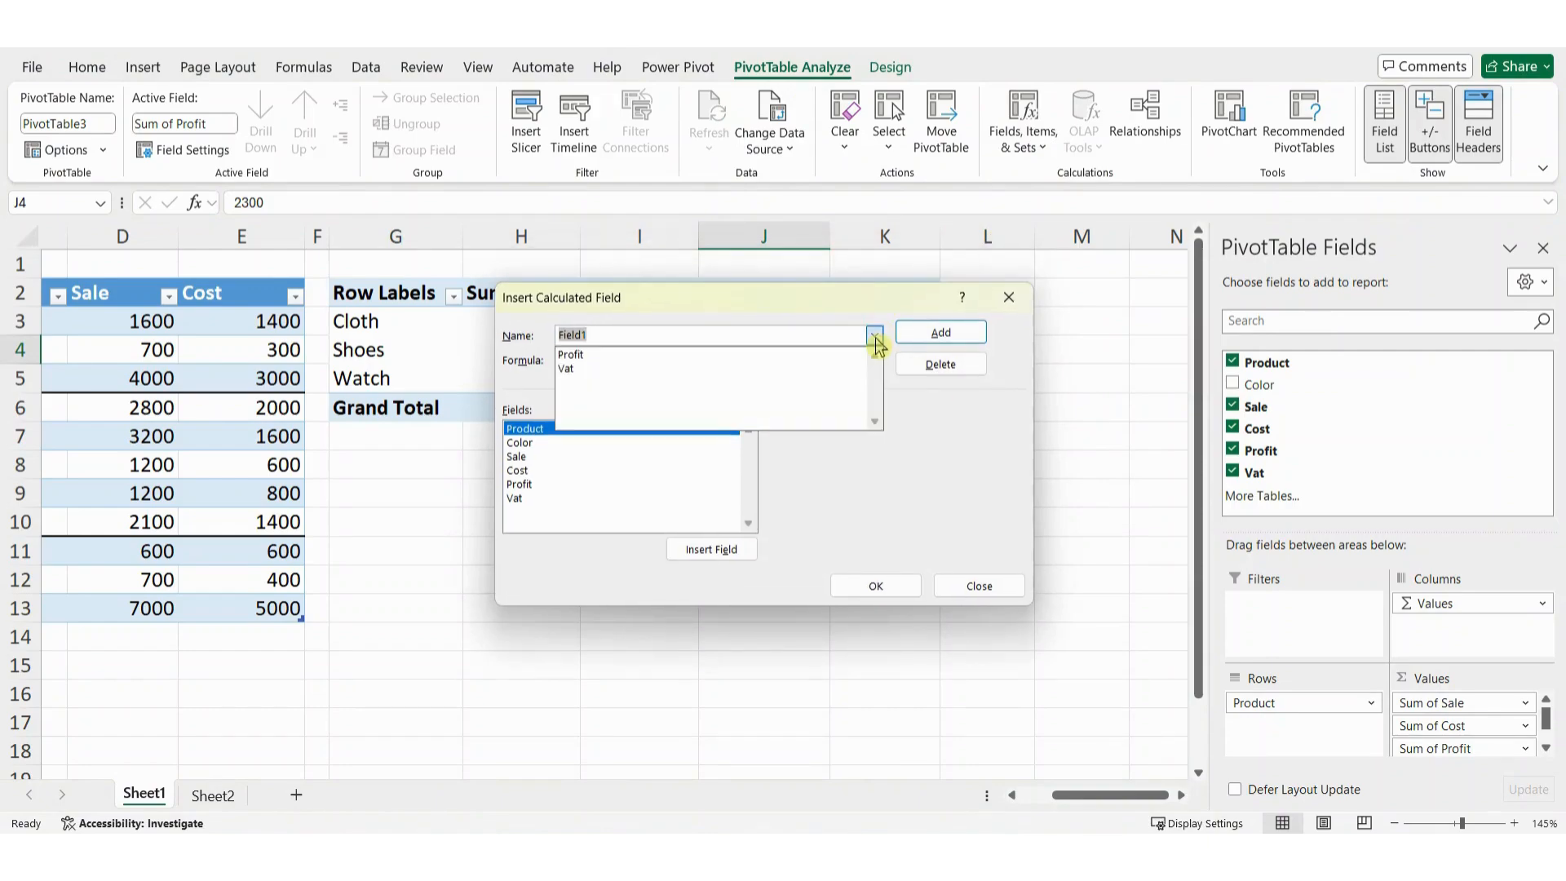
{"action": "left_click", "coordinate": [724, 333]}
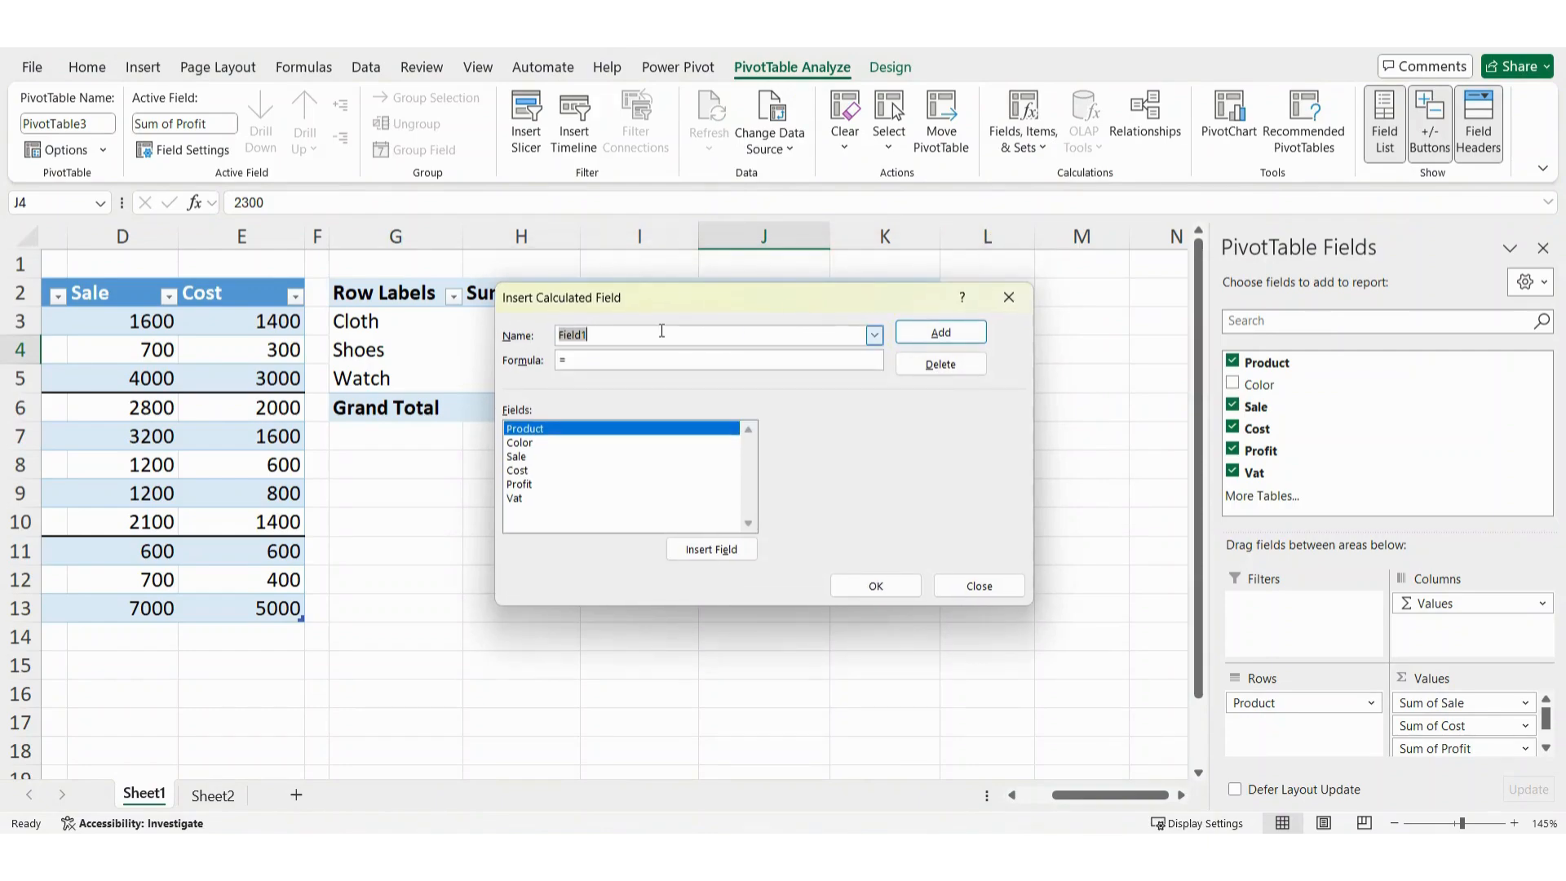
{"action": "type", "text": "%Proft"}
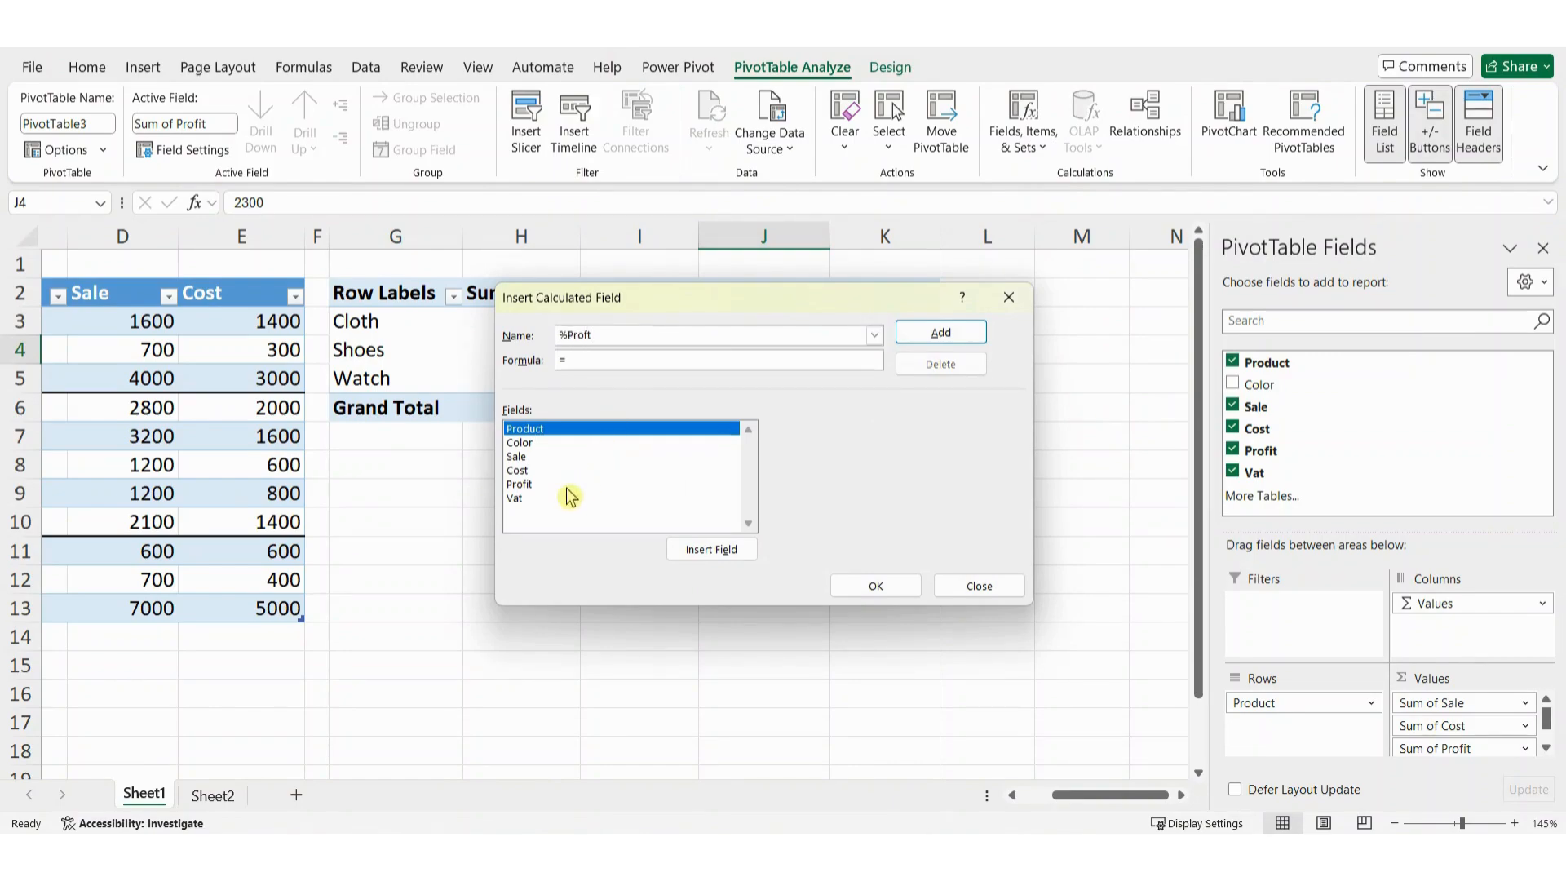
- Set the %Proft field's formula to = Profit/ Sale and add the field to the PivotTable
{"action": "left_click", "coordinate": [601, 363]}
{"action": "double_click", "coordinate": [552, 484]}
{"action": "type", "text": "/"}
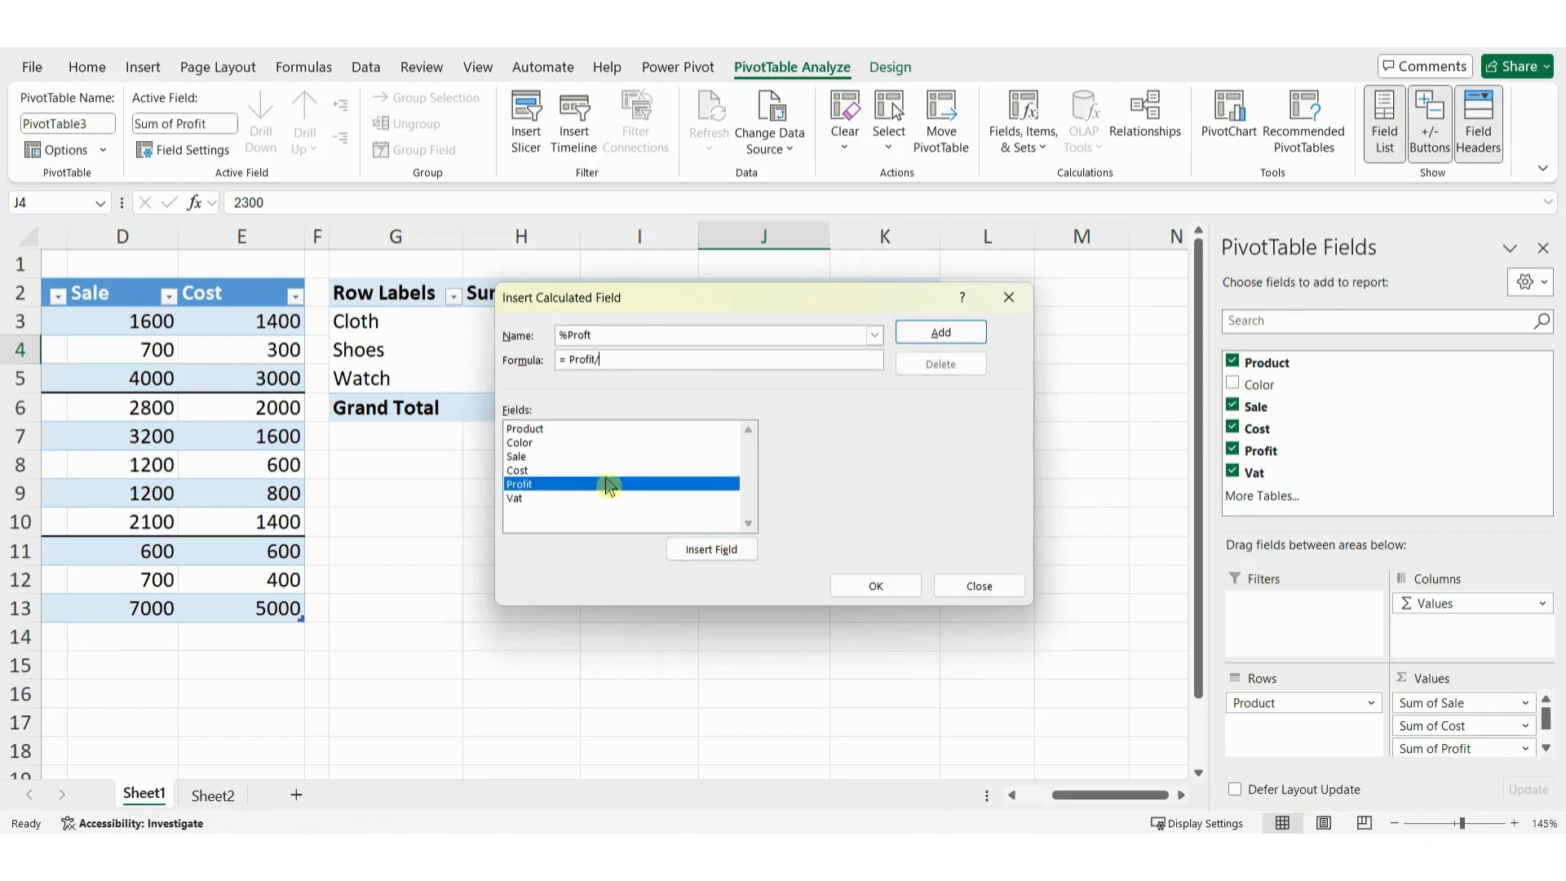
{"action": "left_click", "coordinate": [545, 458]}
{"action": "double_click", "coordinate": [544, 458]}
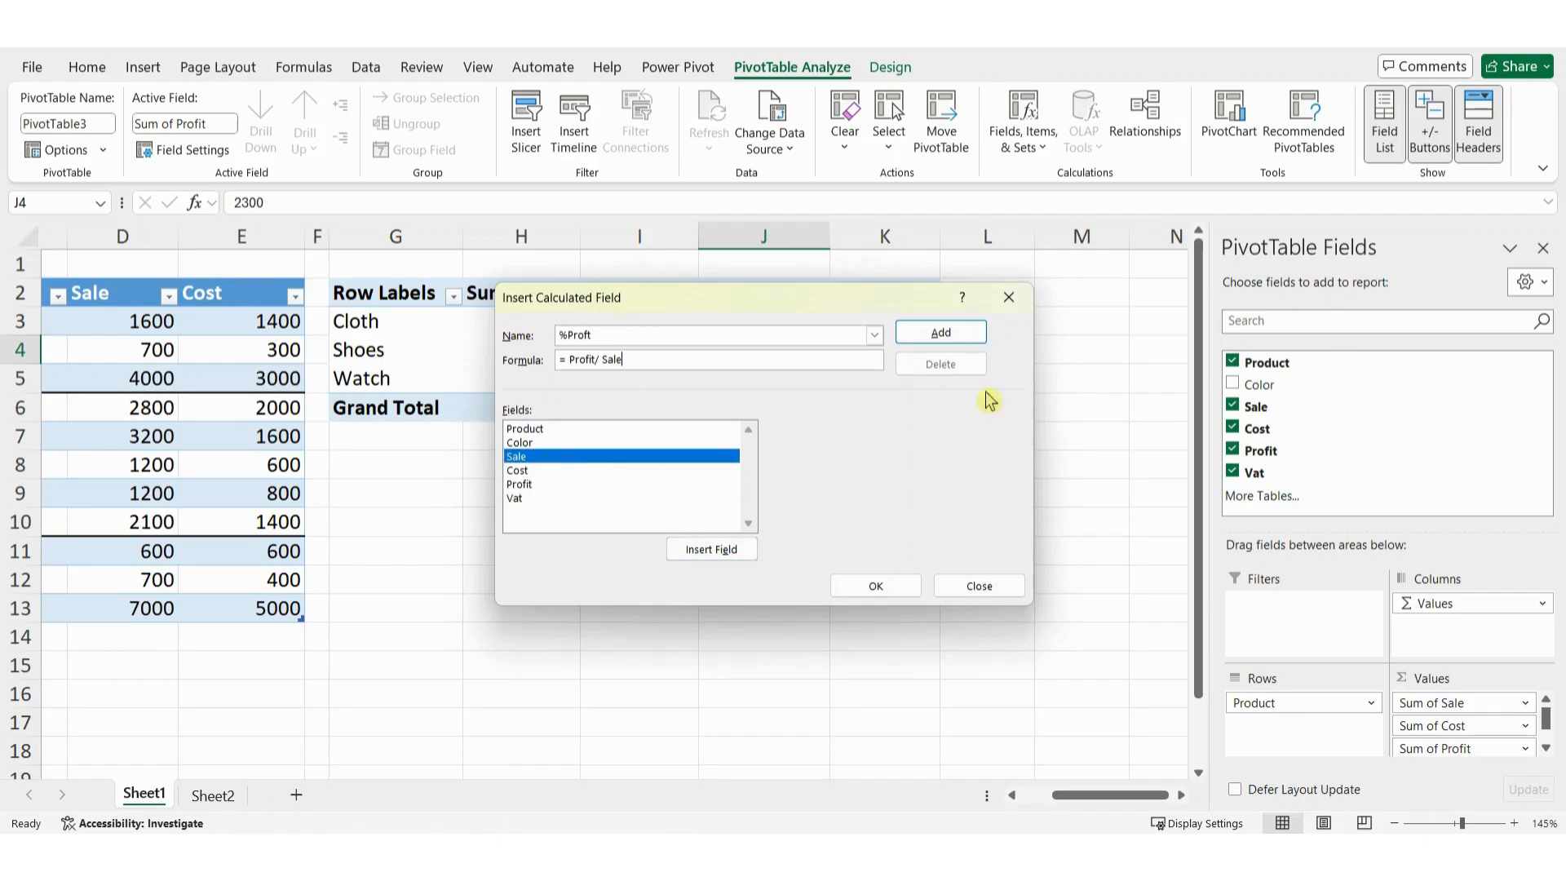
{"action": "left_click", "coordinate": [969, 336]}
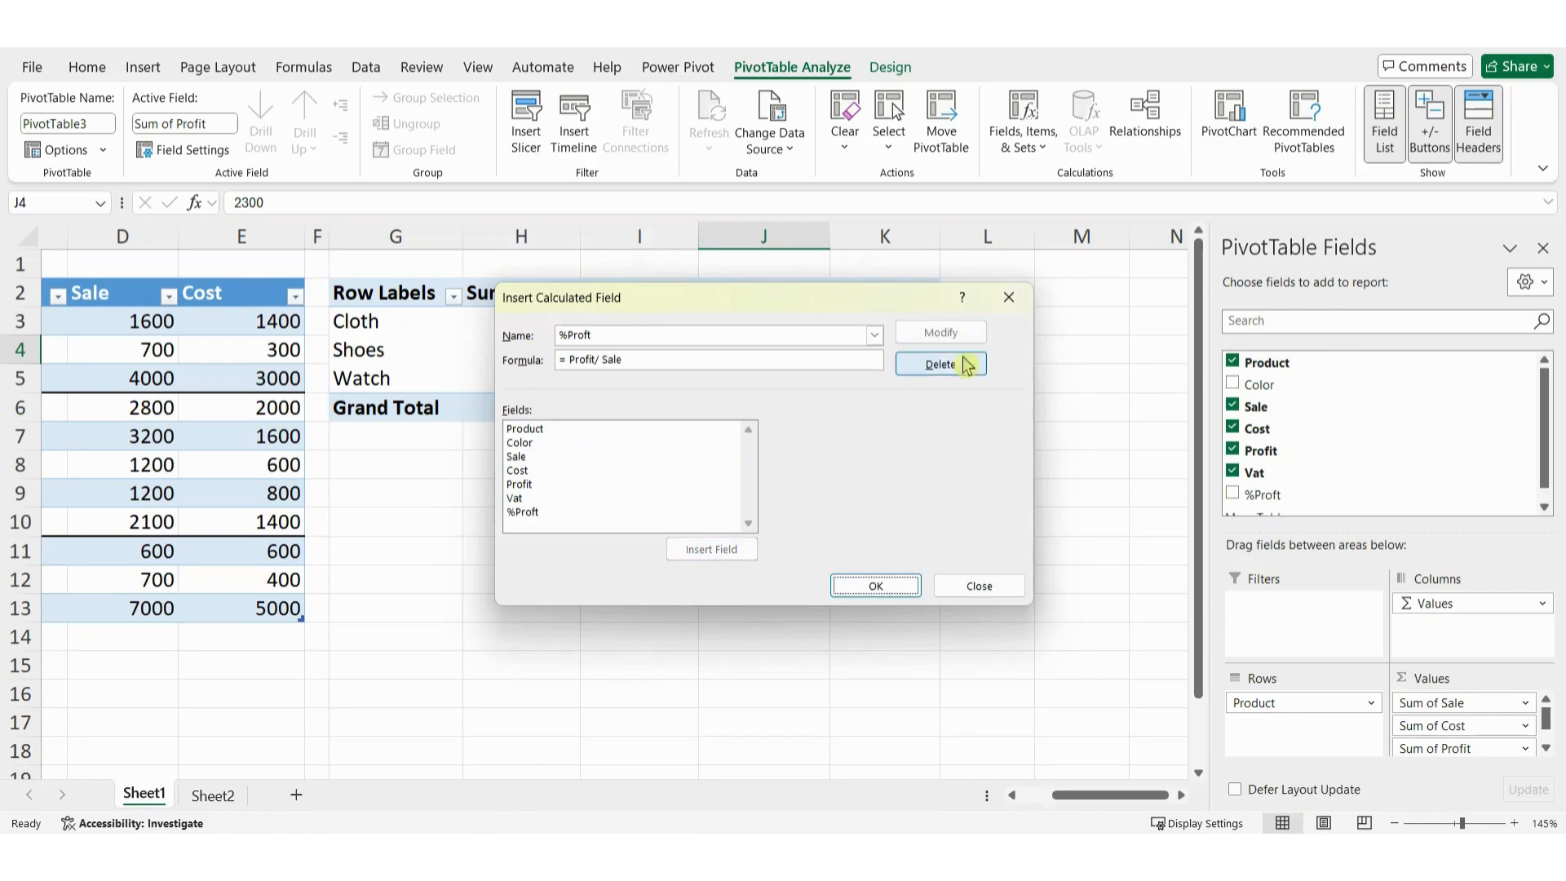
{"action": "left_click", "coordinate": [880, 585]}
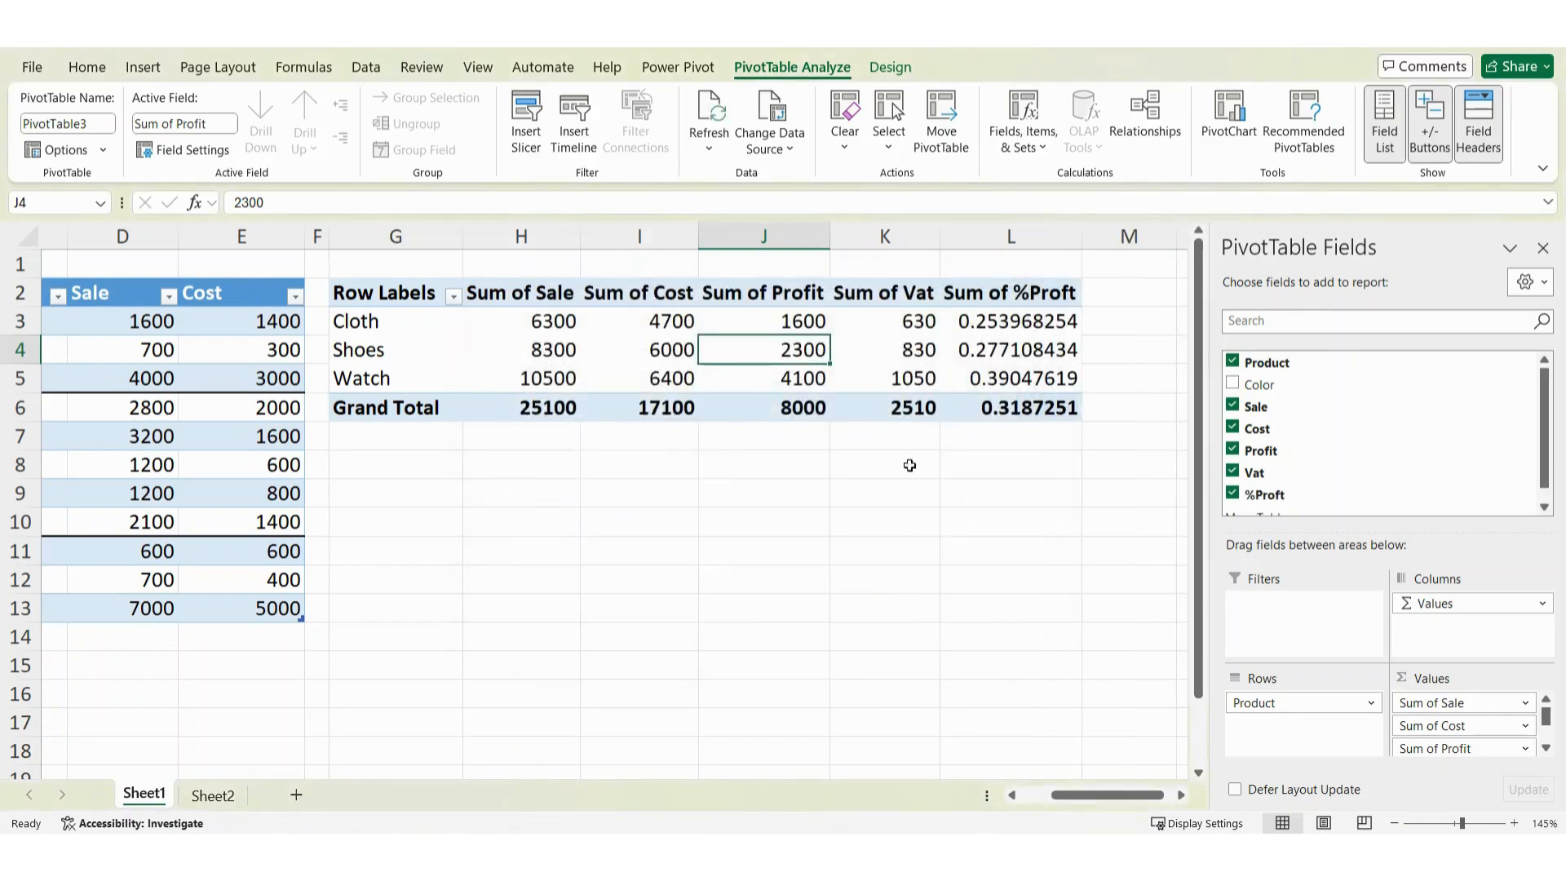
- Format the Sum of %Proft values, including the grand total, as percentages with one decimal place
{"action": "left_click_drag", "start_coordinate": [989, 326], "coordinate": [1001, 402]}
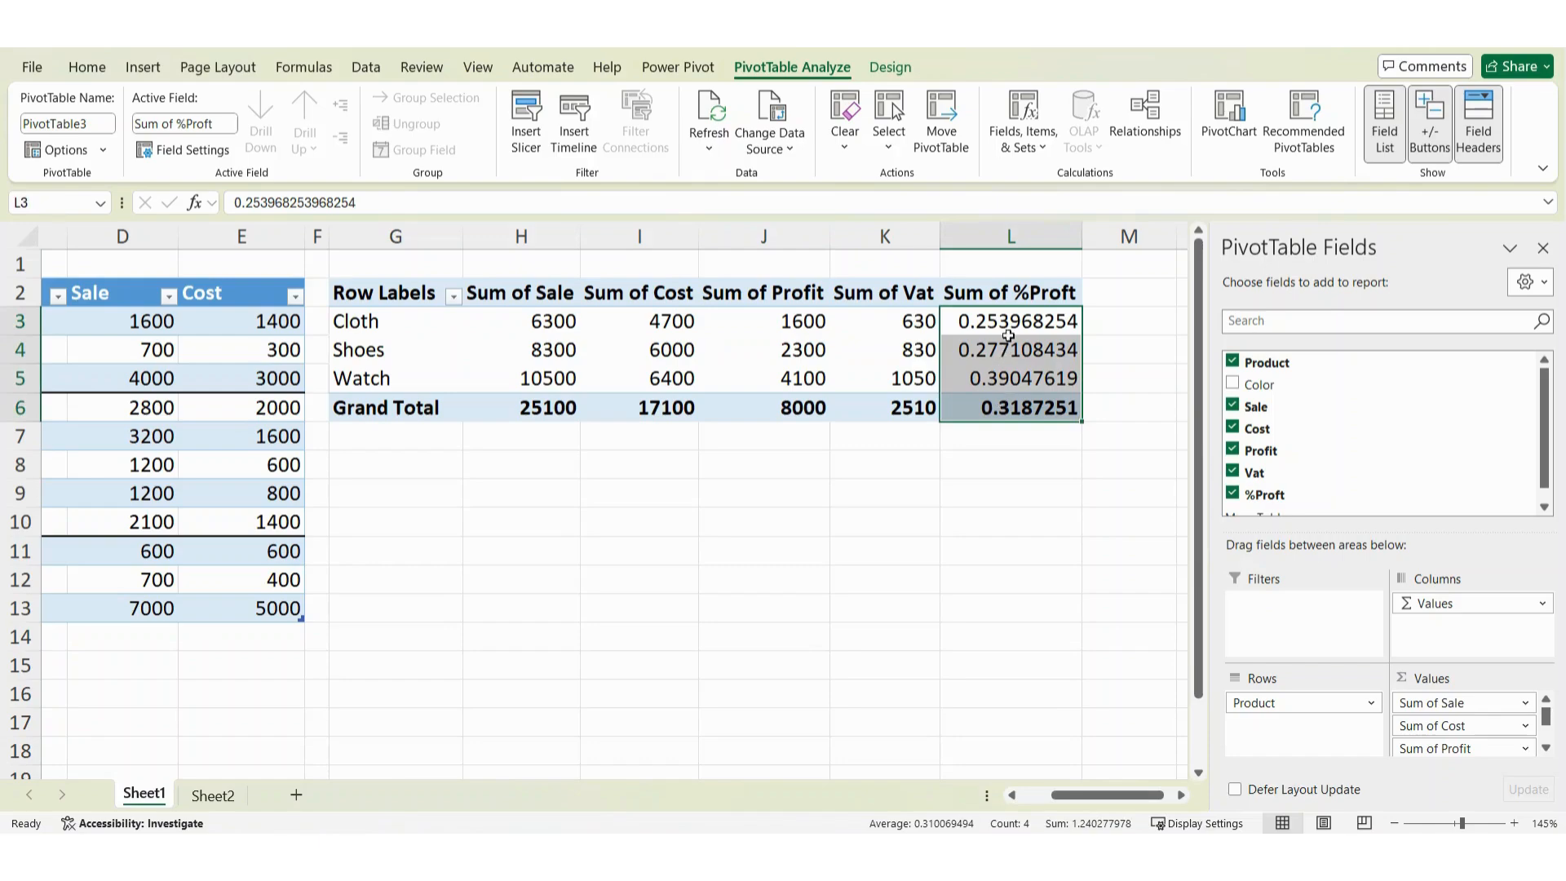
{"action": "left_click", "coordinate": [87, 68]}
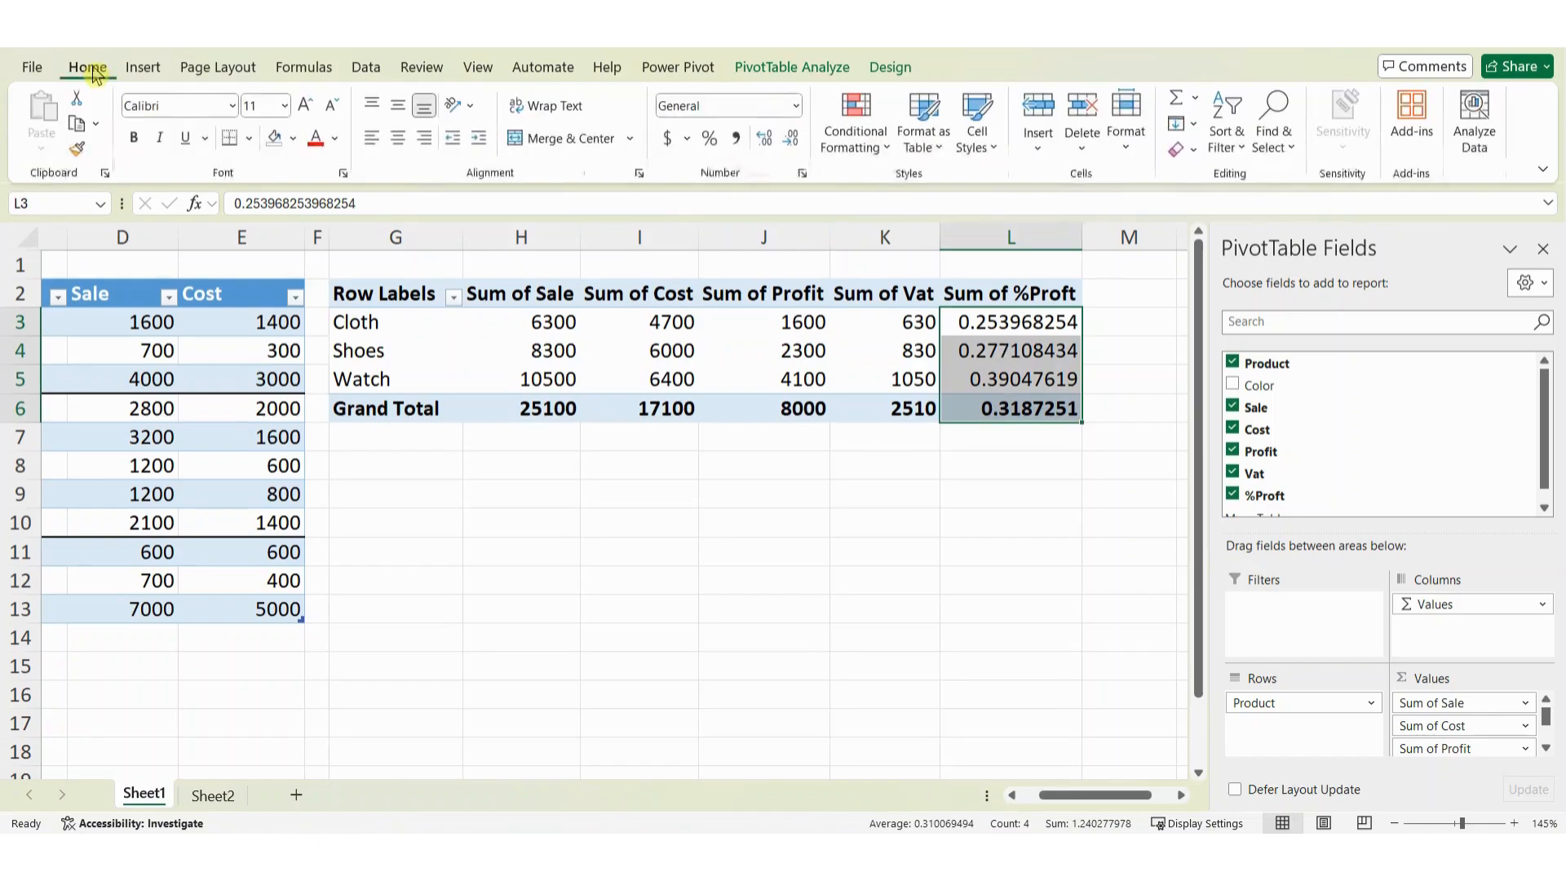
{"action": "left_click", "coordinate": [711, 142]}
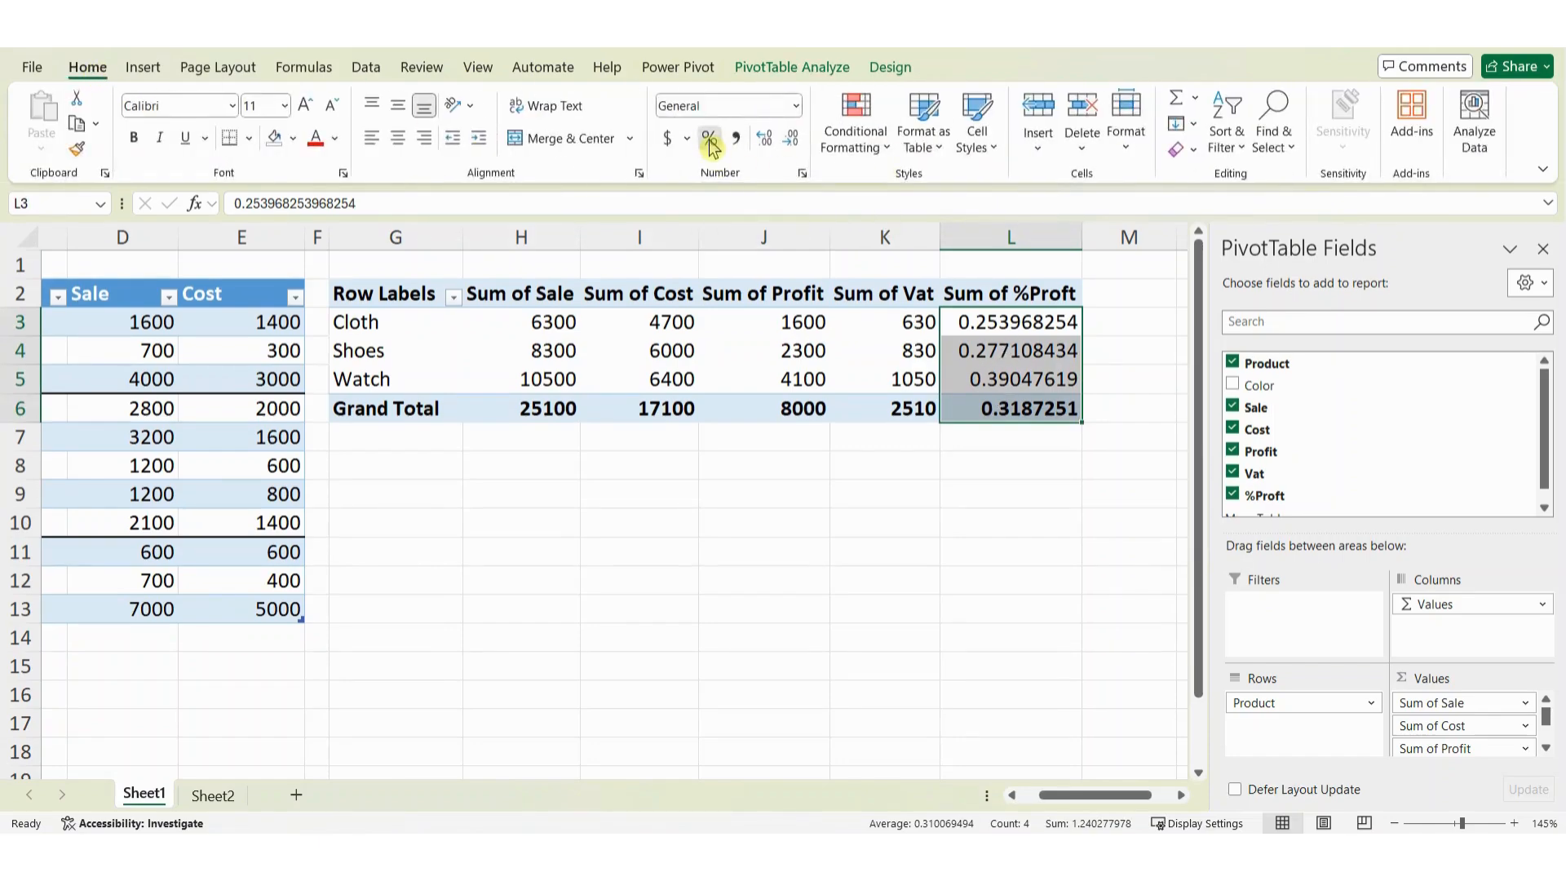
{"action": "left_click", "coordinate": [766, 145]}
{"action": "left_click", "coordinate": [977, 570]}
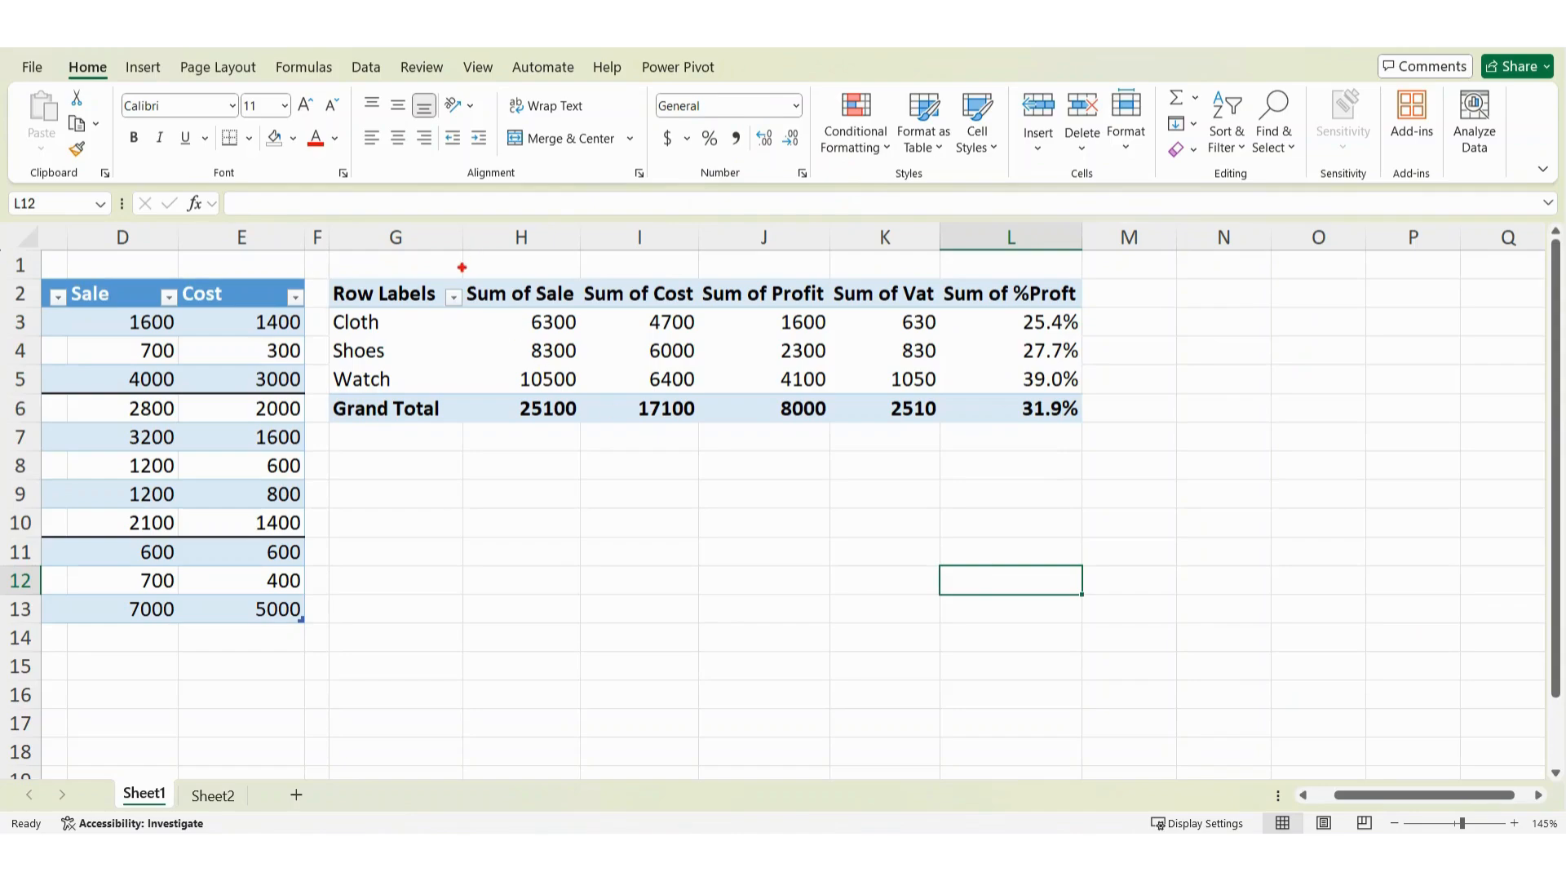
{"action": "mouse_move", "coordinate": [462, 266]}
{"action": "left_mouse_down"}
{"action": "mouse_move", "coordinate": [534, 328]}
{"action": "mouse_move", "coordinate": [956, 341]}
{"action": "mouse_move", "coordinate": [1106, 315]}
{"action": "left_mouse_up"}
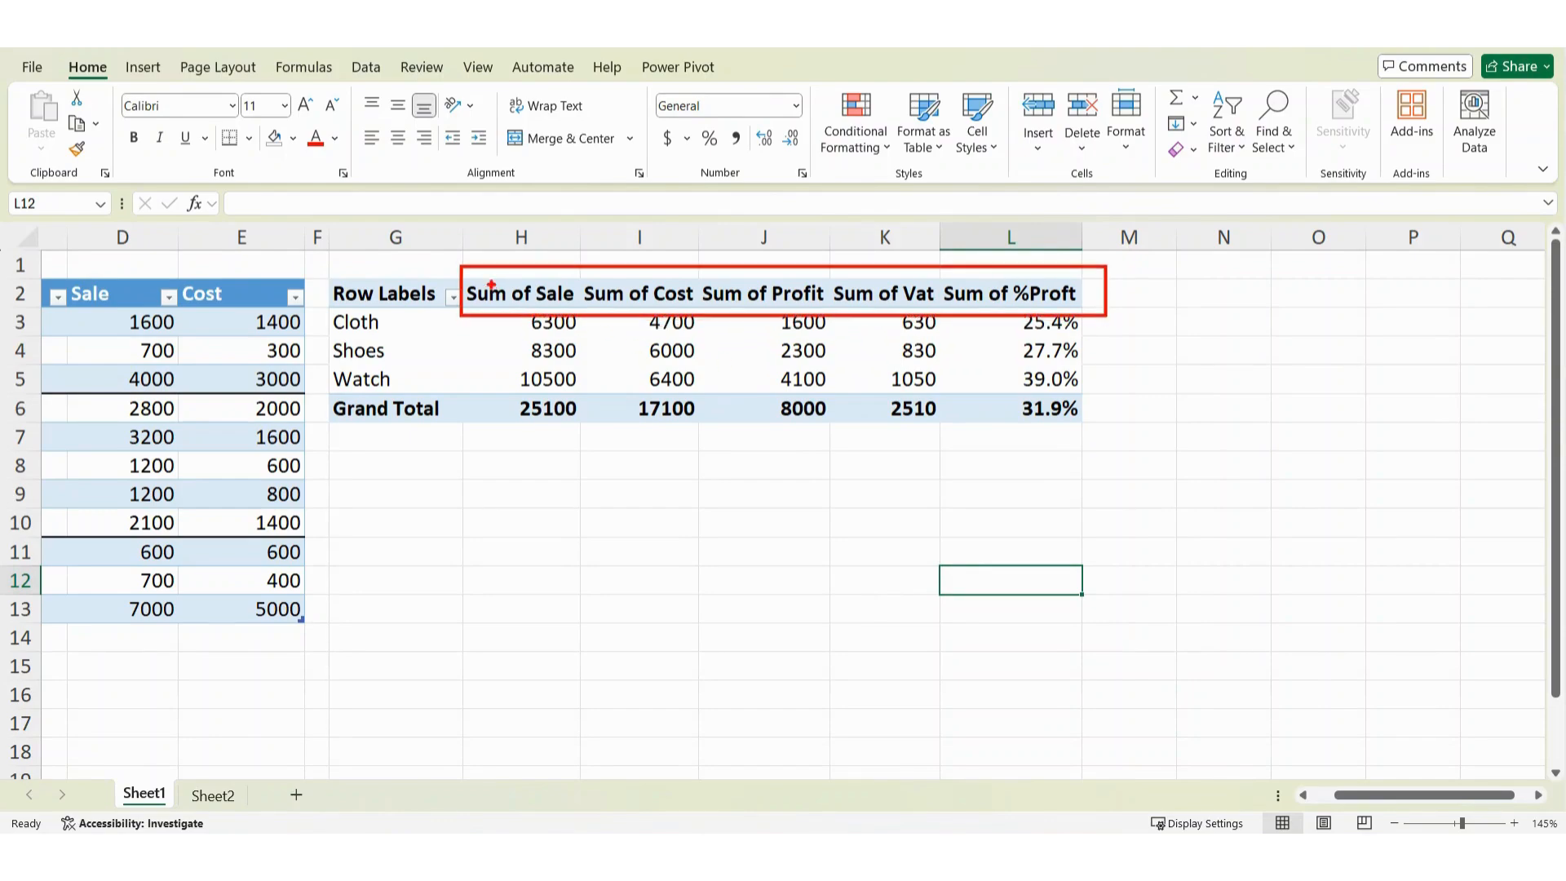
{"action": "mouse_move", "coordinate": [490, 280]}
{"action": "left_mouse_down"}
{"action": "mouse_move", "coordinate": [523, 305]}
{"action": "mouse_move", "coordinate": [500, 303]}
{"action": "left_mouse_up"}
{"action": "mouse_move", "coordinate": [618, 284]}
{"action": "left_mouse_down"}
{"action": "mouse_move", "coordinate": [637, 303]}
{"action": "mouse_move", "coordinate": [625, 307]}
{"action": "left_mouse_up"}
{"action": "key", "text": "Escape"}
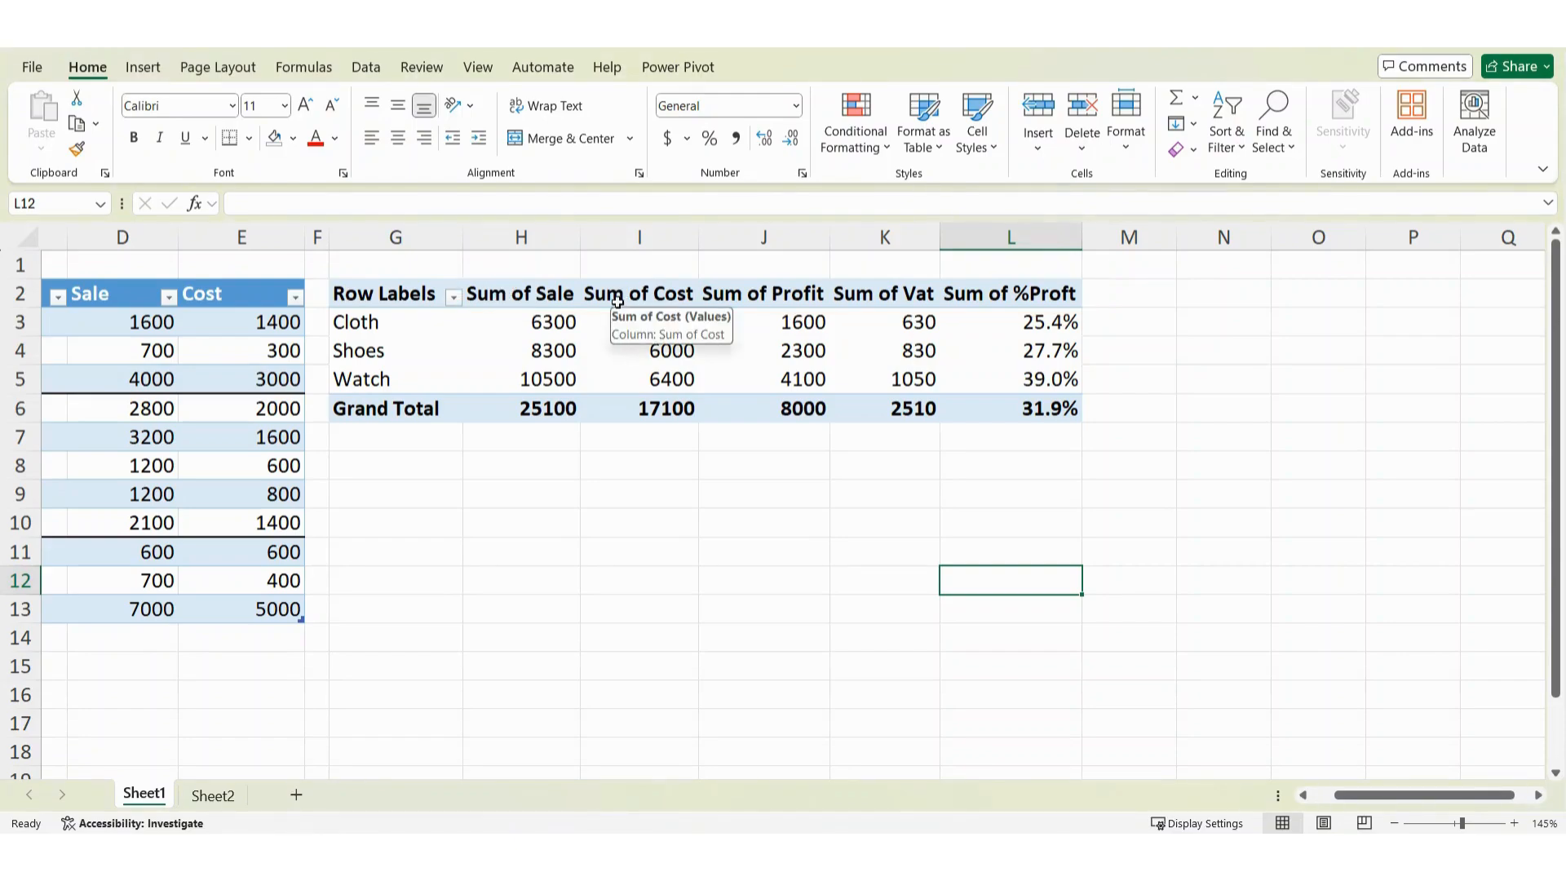
- Remove "Sum of" from all PivotTable value headers with Find and Replace, leaving the replacement text blank
{"action": "left_click", "coordinate": [775, 342]}
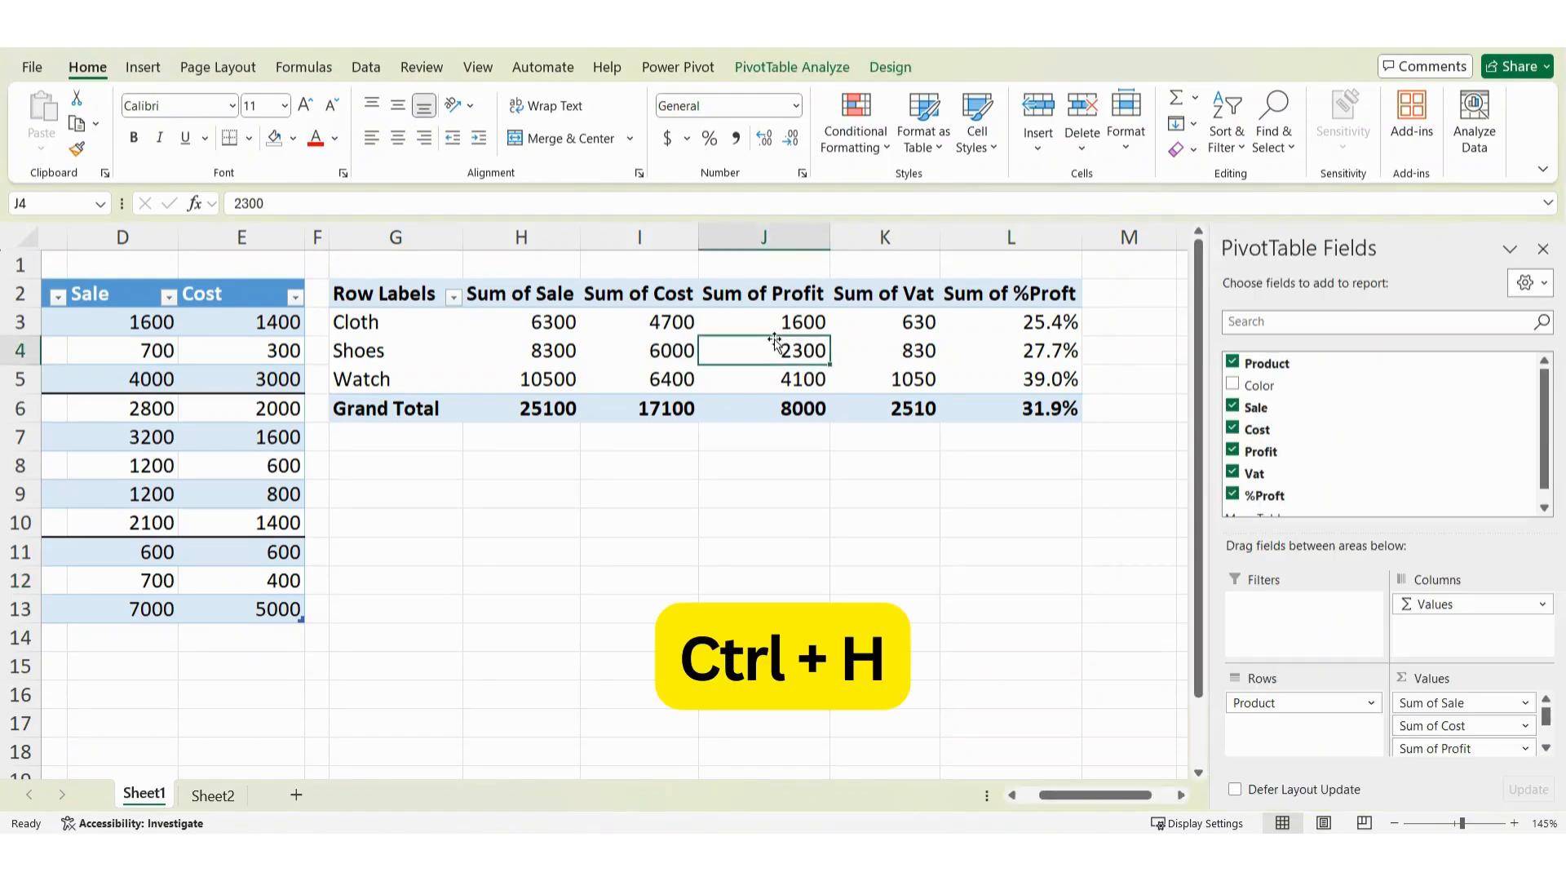
{"action": "key", "text": "ctrl+h"}
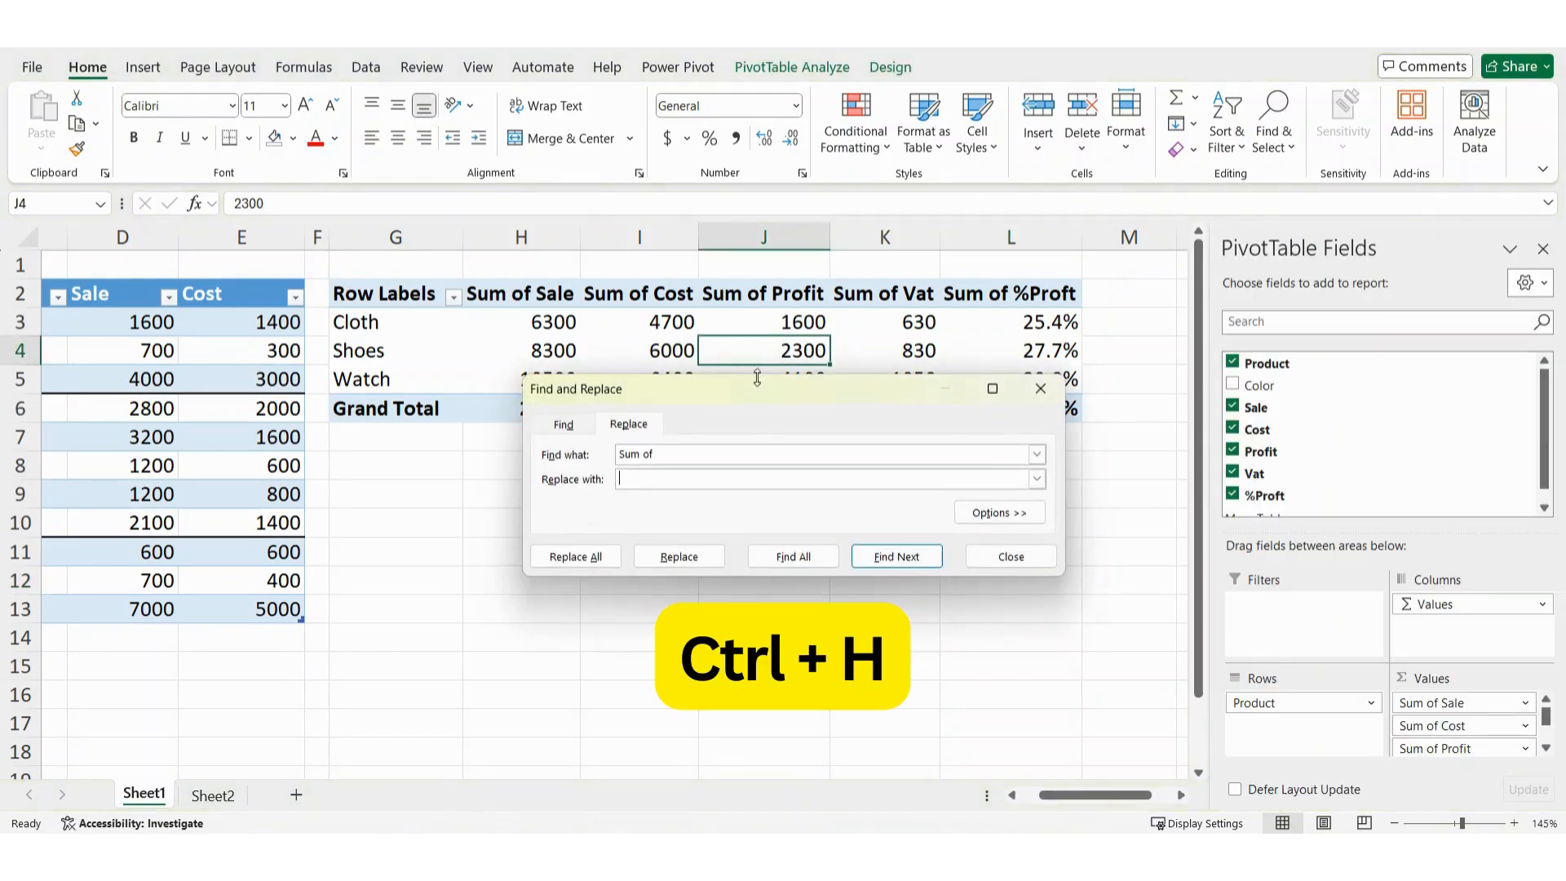
{"action": "left_click", "coordinate": [688, 456]}
{"action": "mouse_move", "coordinate": [611, 444]}
{"action": "left_mouse_down"}
{"action": "mouse_move", "coordinate": [671, 463]}
{"action": "mouse_move", "coordinate": [644, 488]}
{"action": "mouse_move", "coordinate": [677, 489]}
{"action": "left_mouse_up"}
{"action": "key", "text": "Escape"}
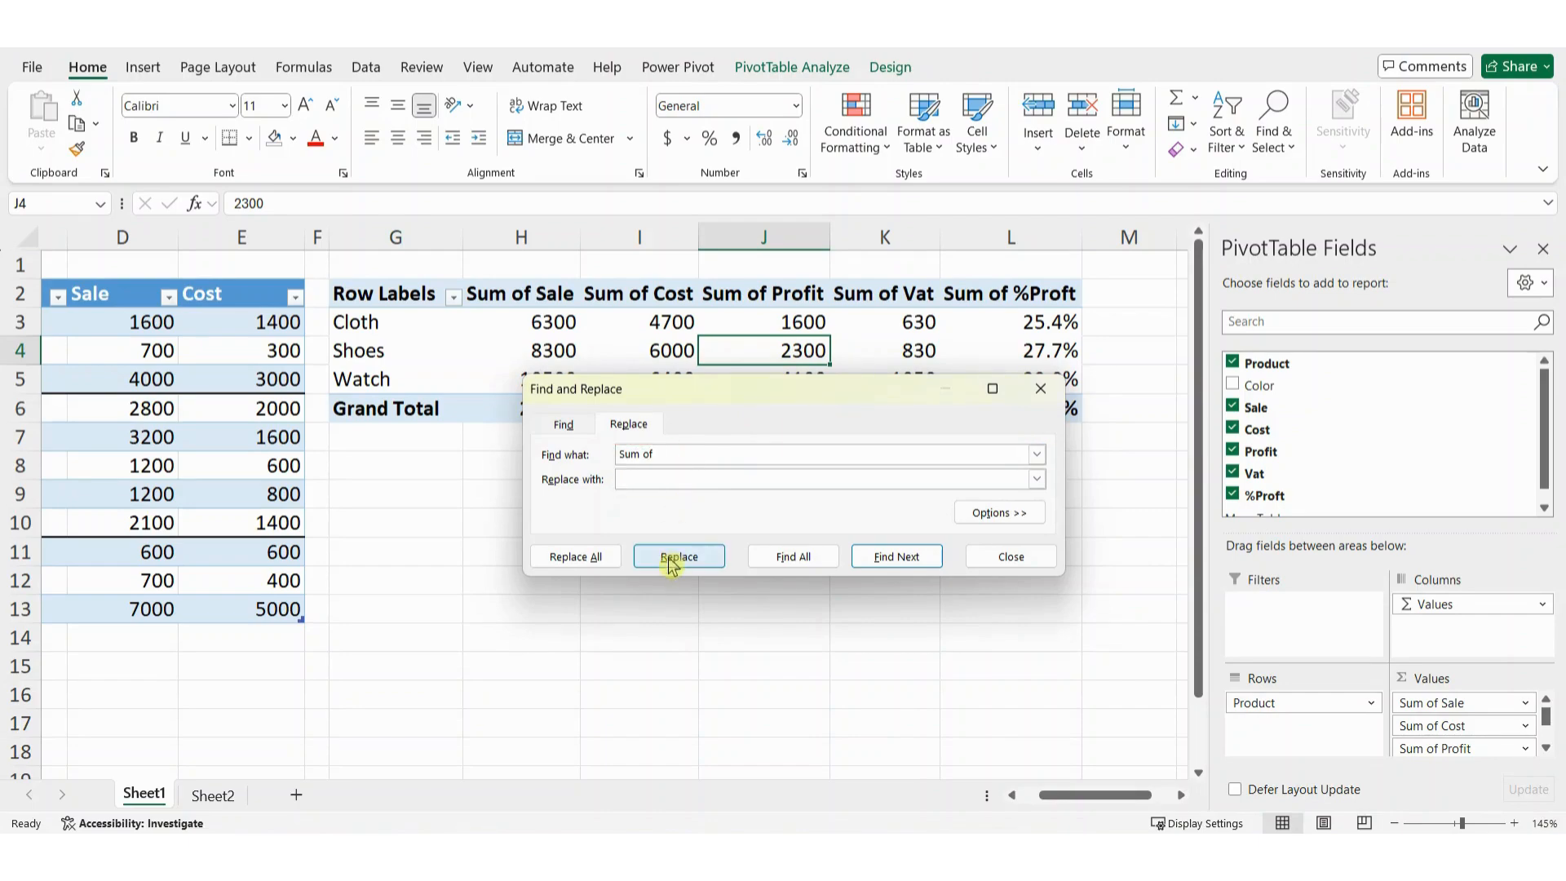
{"action": "left_click", "coordinate": [593, 561]}
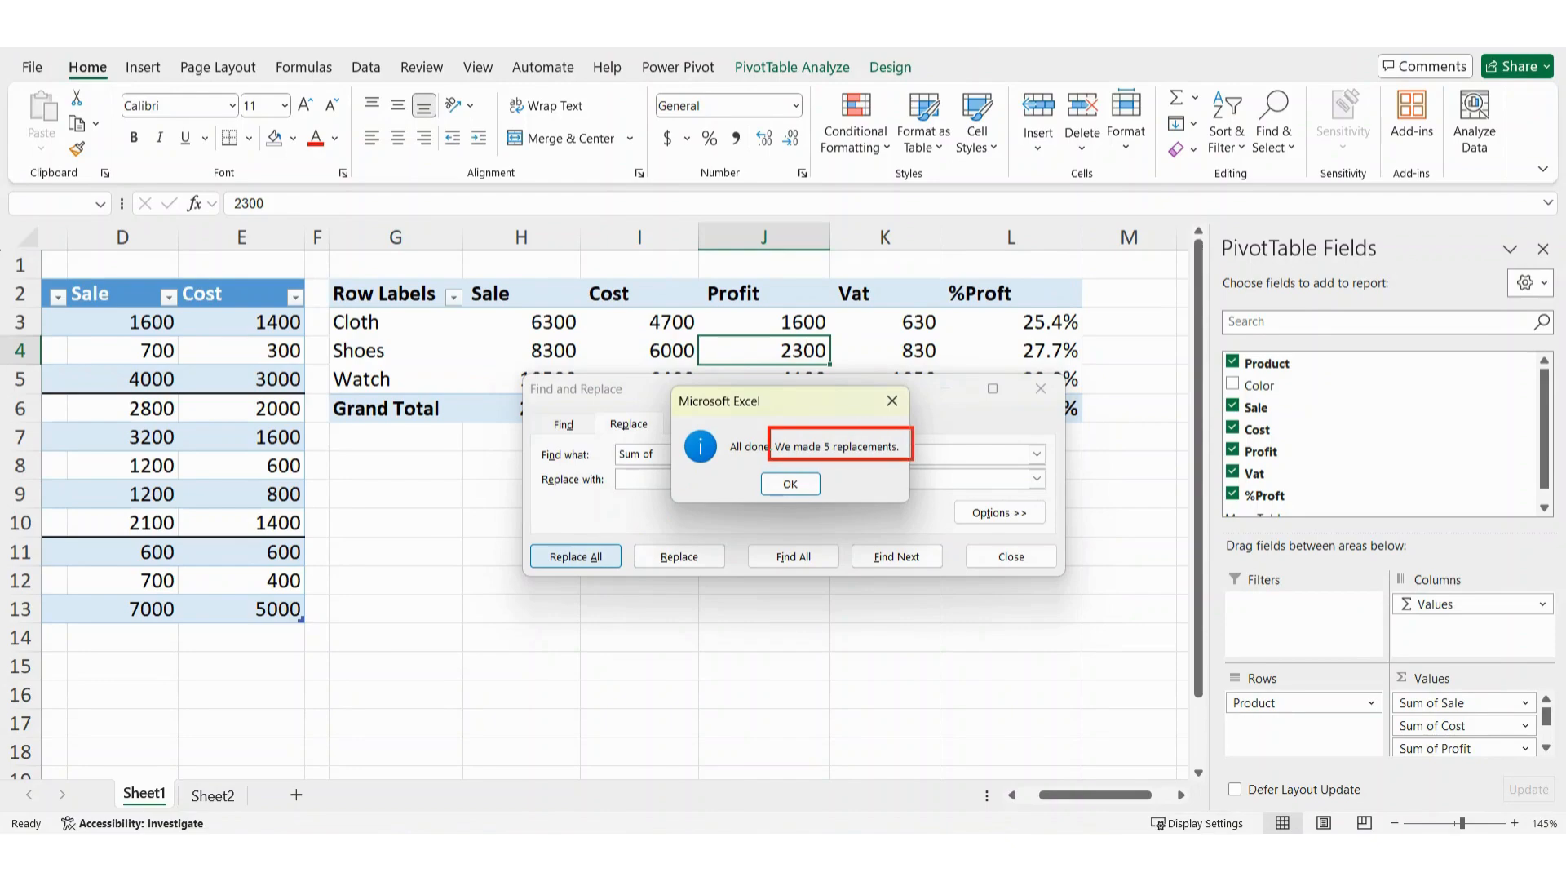
{"action": "left_click", "coordinate": [793, 484]}
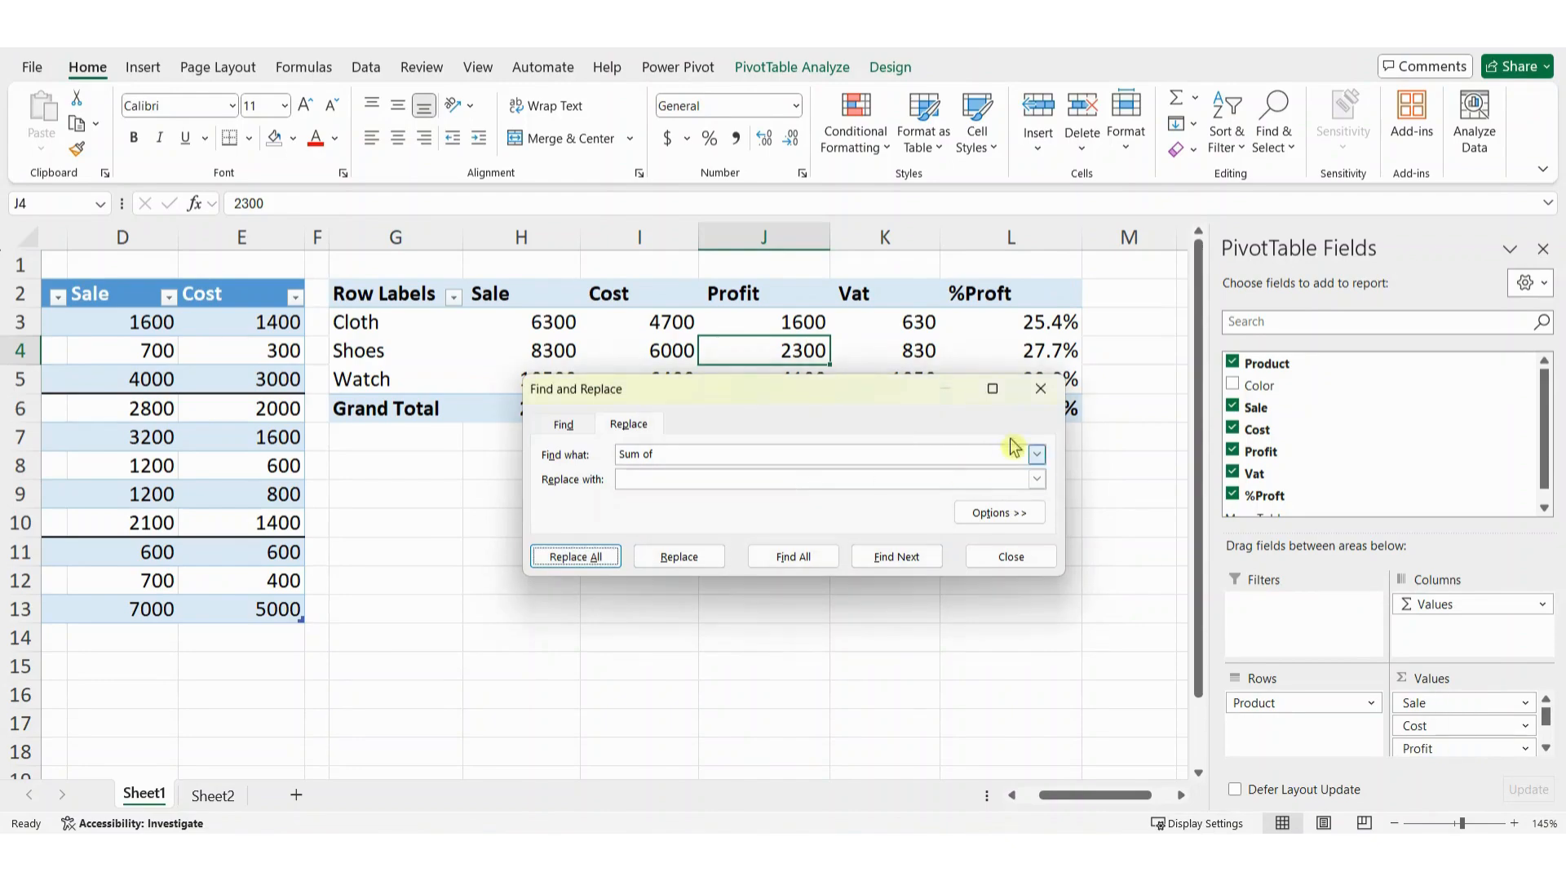
{"action": "left_click", "coordinate": [1044, 386]}
{"action": "left_click", "coordinate": [807, 563]}
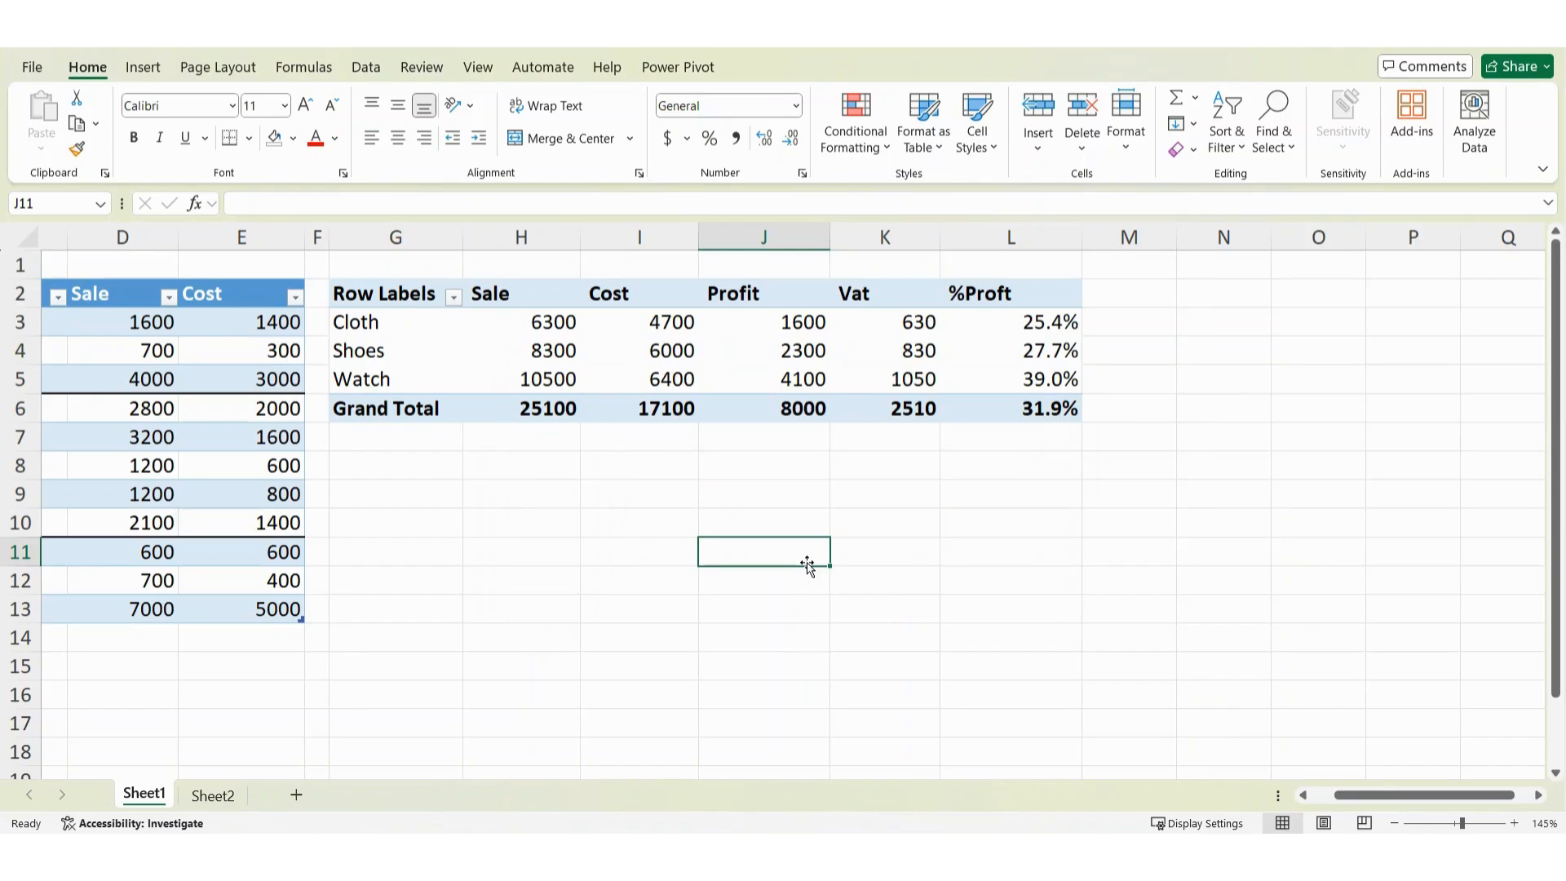
- Generate a list of the PivotTable's calculated field formulas on a new sheet and enlarge it for reading
{"action": "left_click", "coordinate": [834, 375]}
{"action": "left_click", "coordinate": [797, 70]}
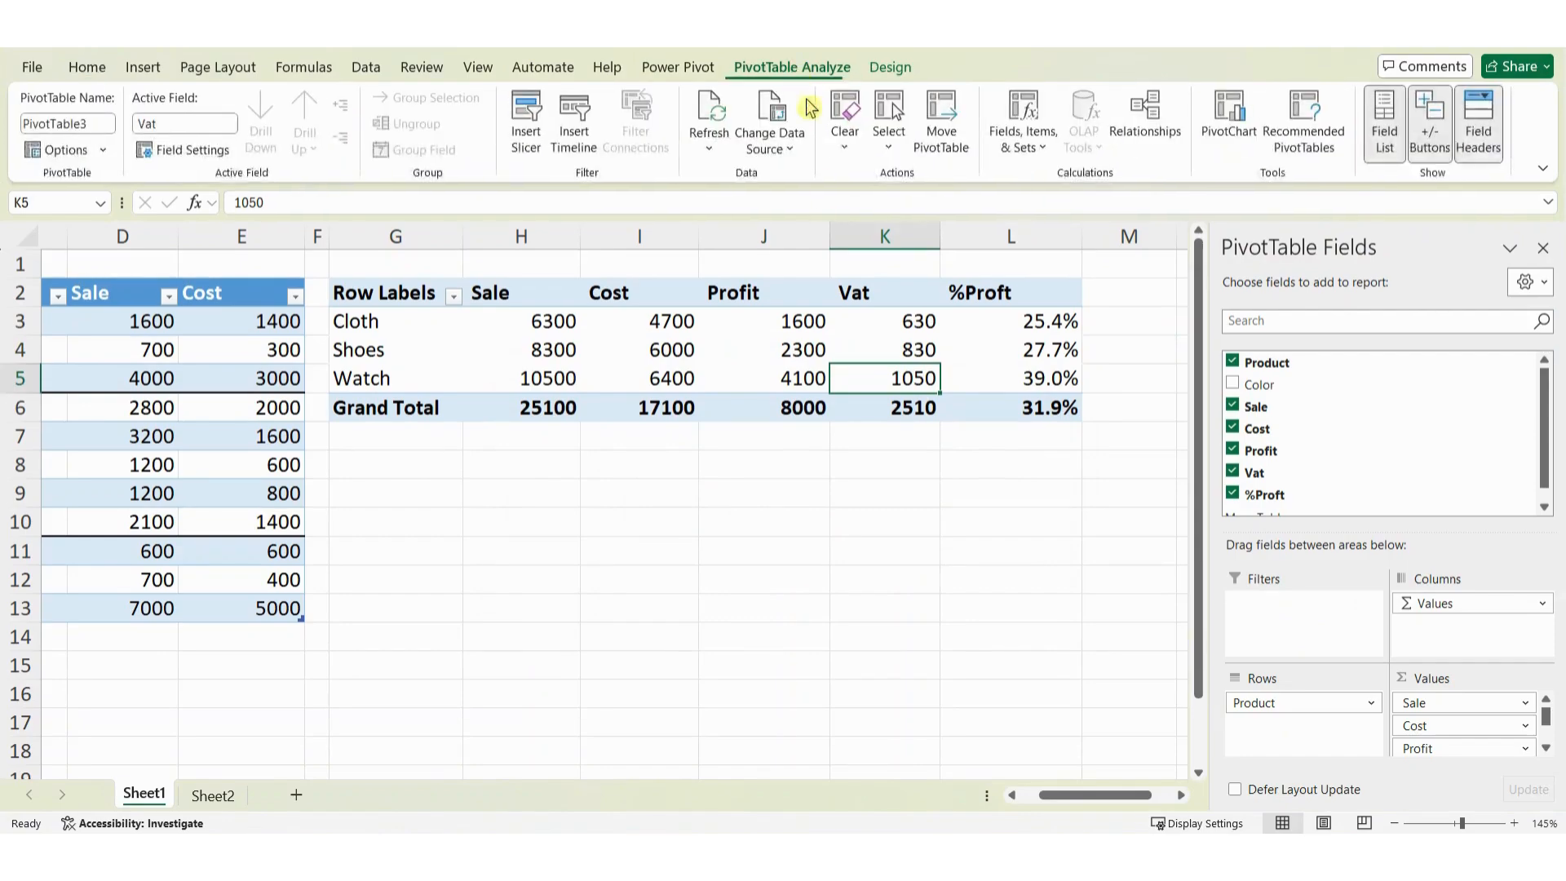
{"action": "left_click", "coordinate": [1029, 150]}
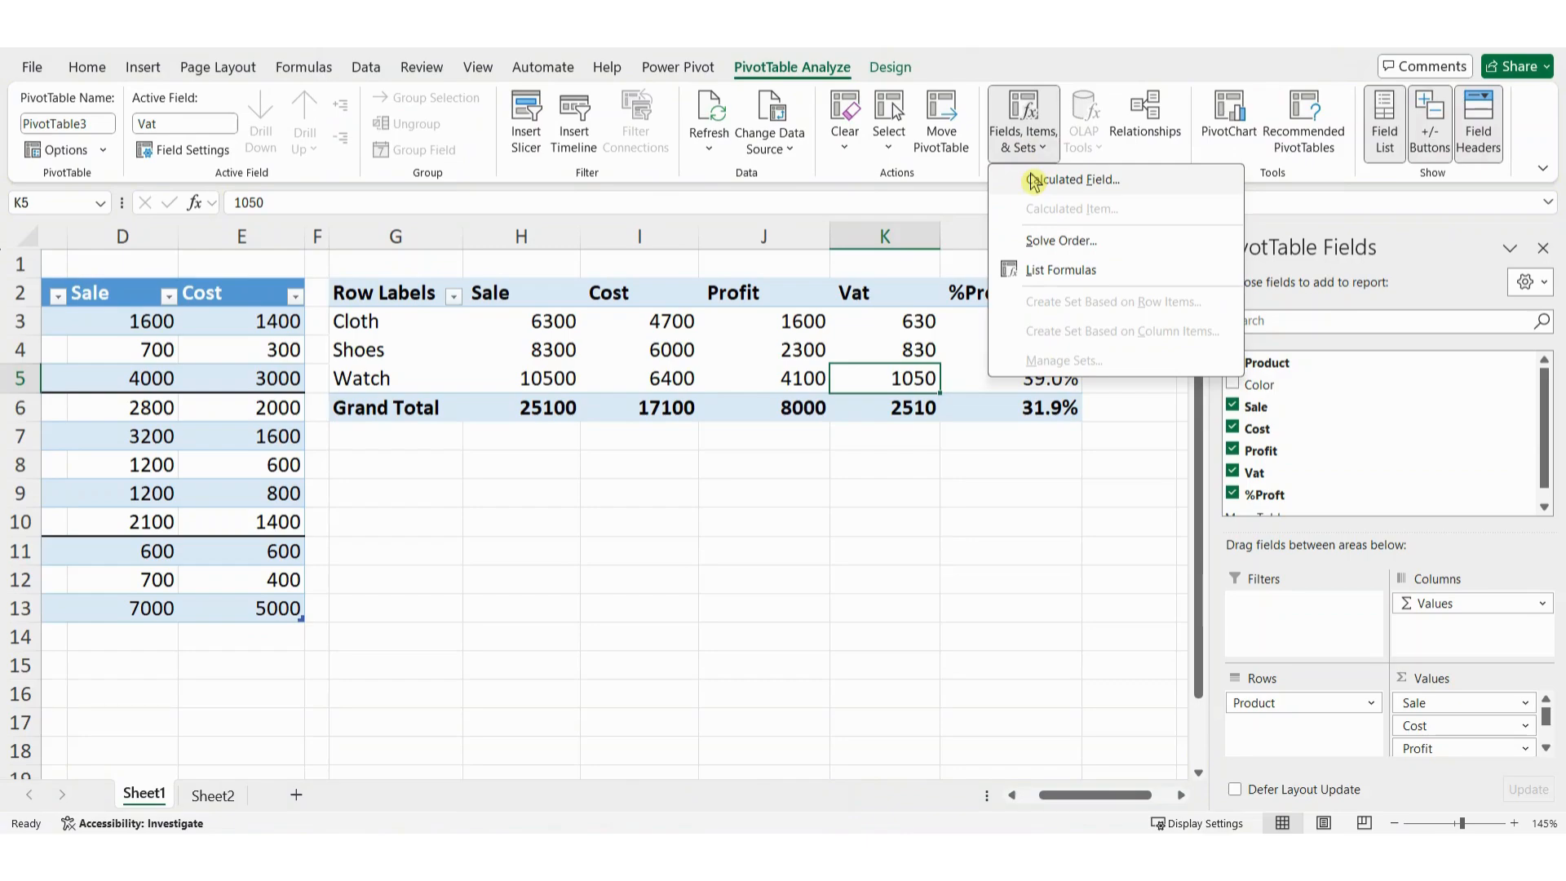
{"action": "left_click", "coordinate": [1078, 278]}
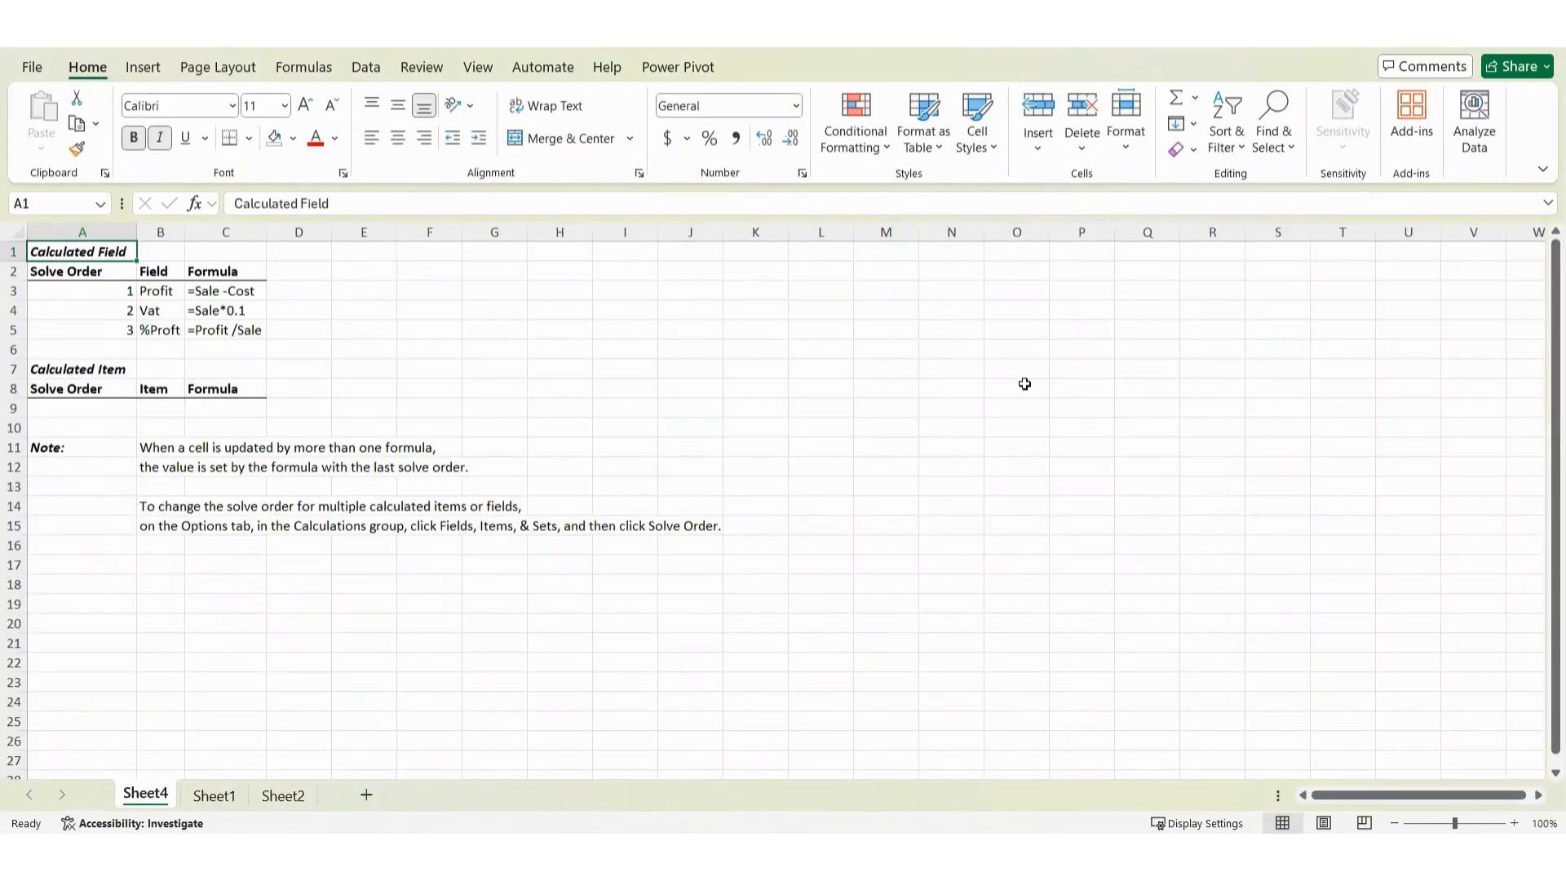
{"action": "scroll", "coordinate": [1025, 383], "scroll_direction": "up", "scroll_amount": 3, "text": "ctrl"}
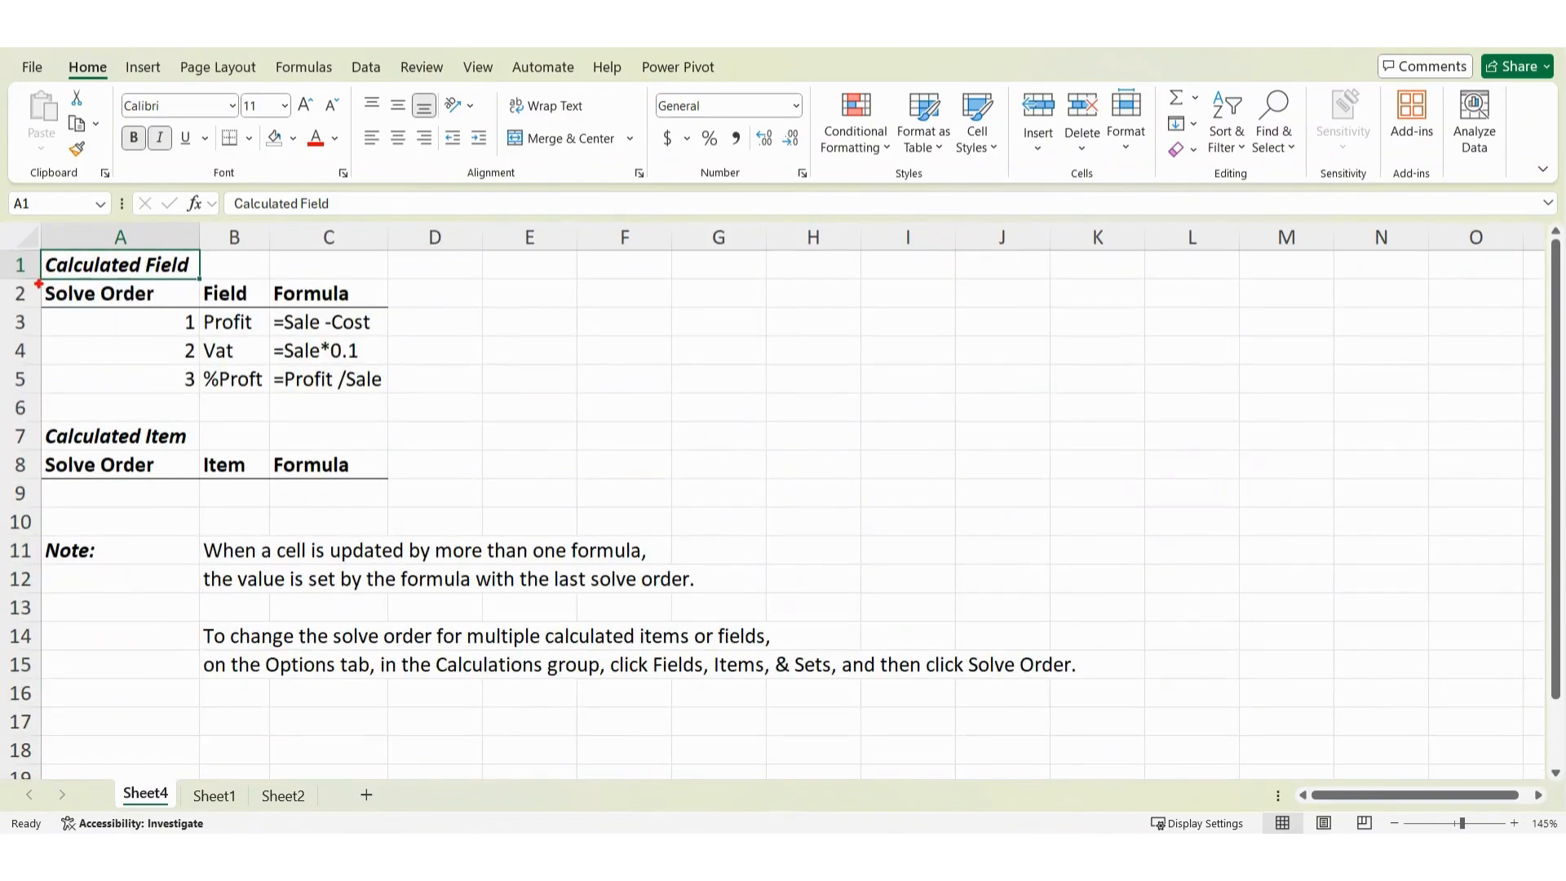
{"action": "mouse_move", "coordinate": [39, 281]}
{"action": "left_mouse_down"}
{"action": "mouse_move", "coordinate": [50, 334]}
{"action": "mouse_move", "coordinate": [416, 412]}
{"action": "left_mouse_up"}
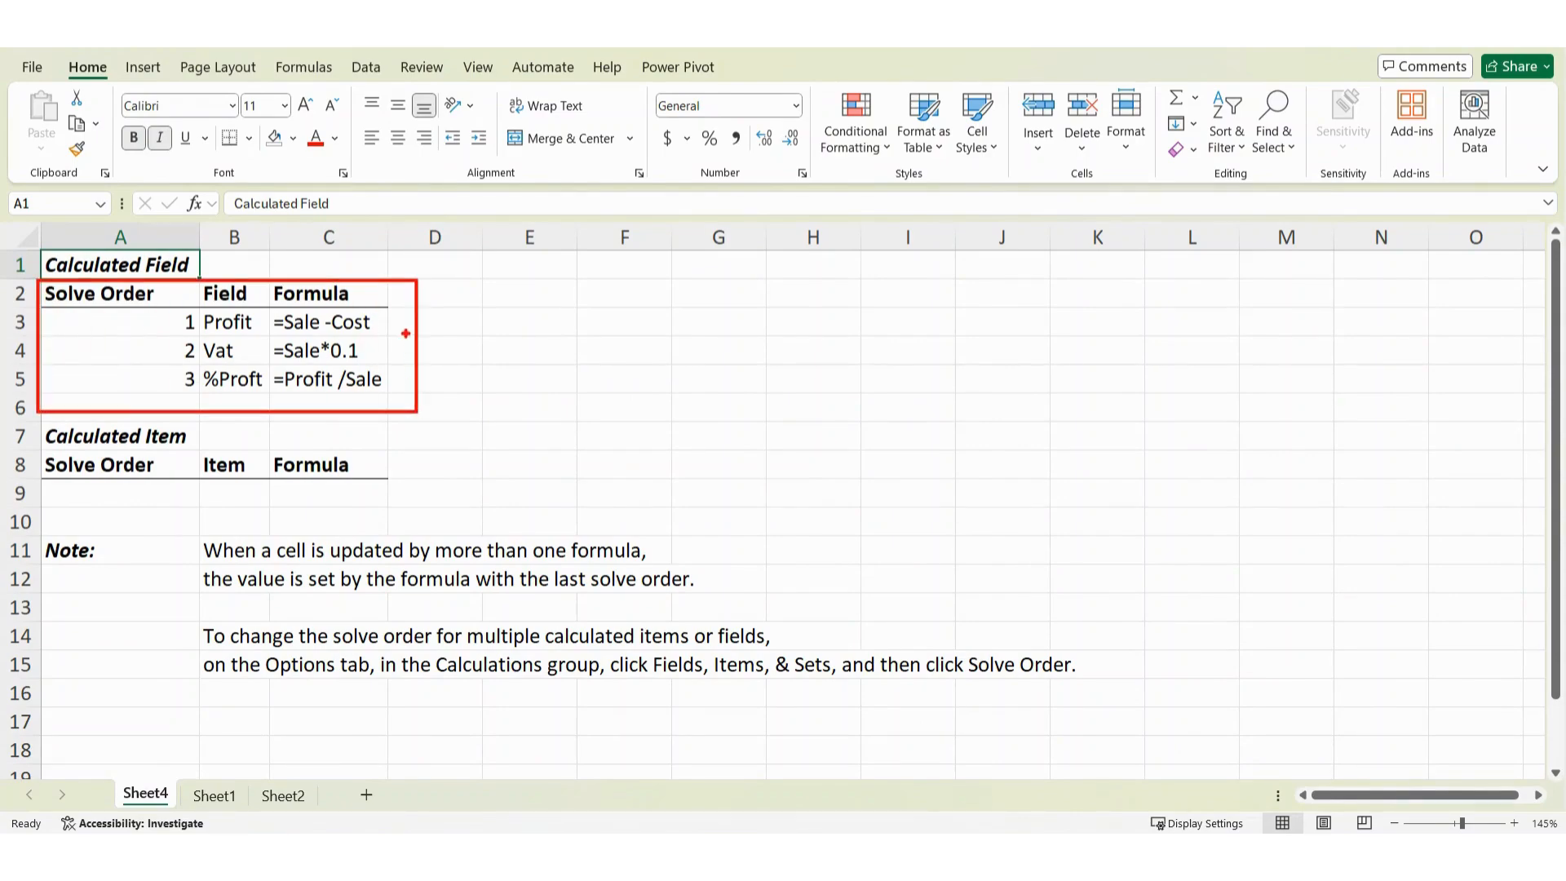
{"action": "mouse_move", "coordinate": [399, 322]}
{"action": "left_mouse_down"}
{"action": "mouse_move", "coordinate": [424, 322]}
{"action": "mouse_move", "coordinate": [430, 378]}
{"action": "left_mouse_up"}
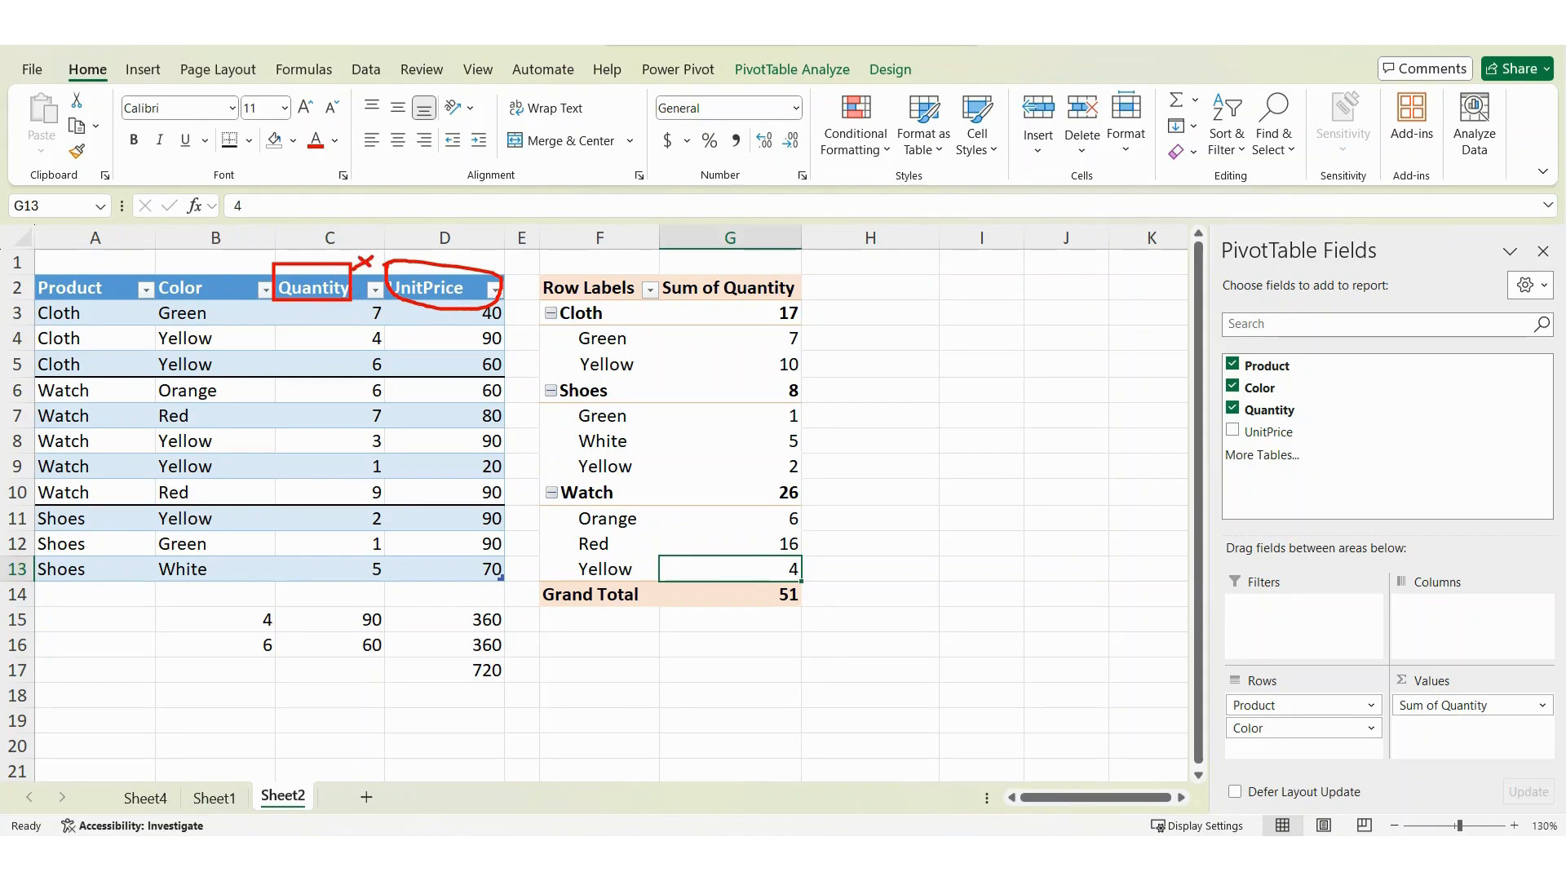
{"action": "key", "text": "Escape"}
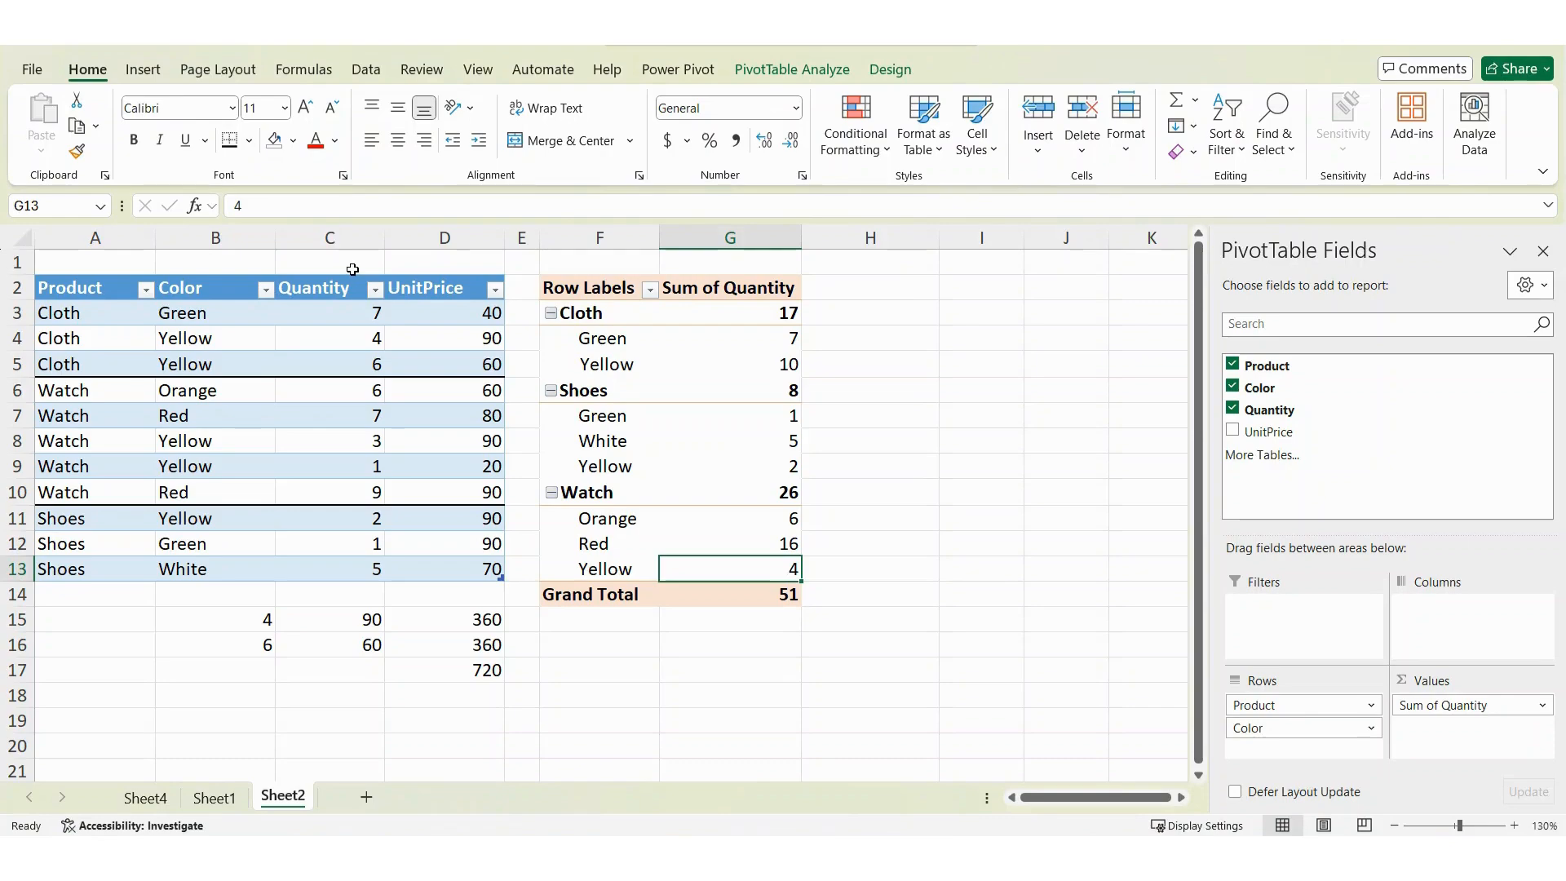
- Add a calculated field named Amount with the formula = Quantity* UnitPrice to the Sheet2 PivotTable
{"action": "left_click", "coordinate": [809, 72]}
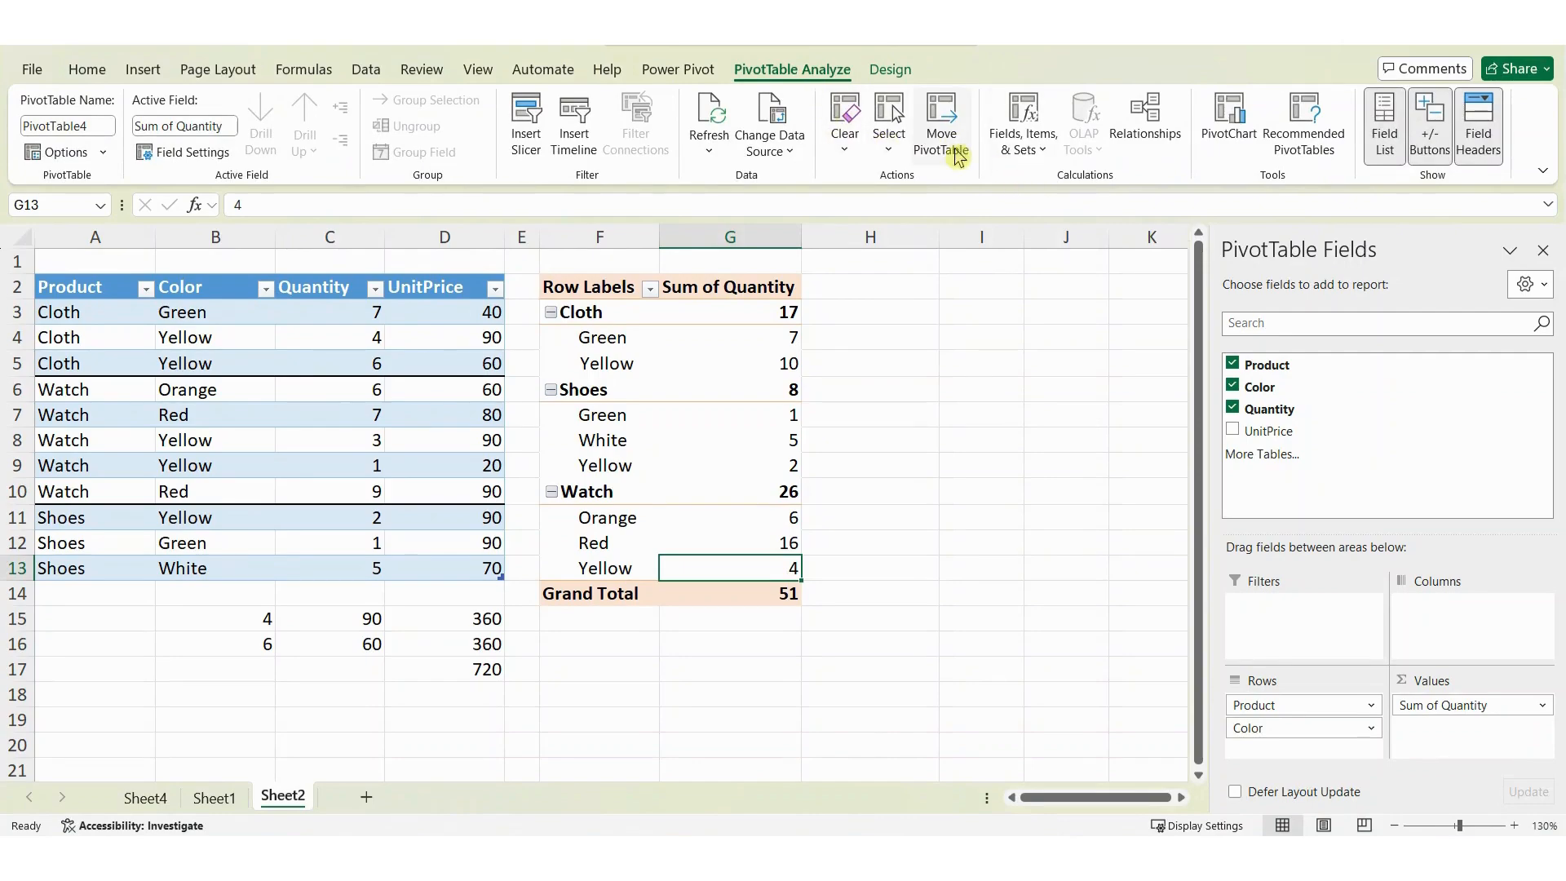
{"action": "left_click", "coordinate": [1030, 147]}
{"action": "left_click", "coordinate": [1061, 182]}
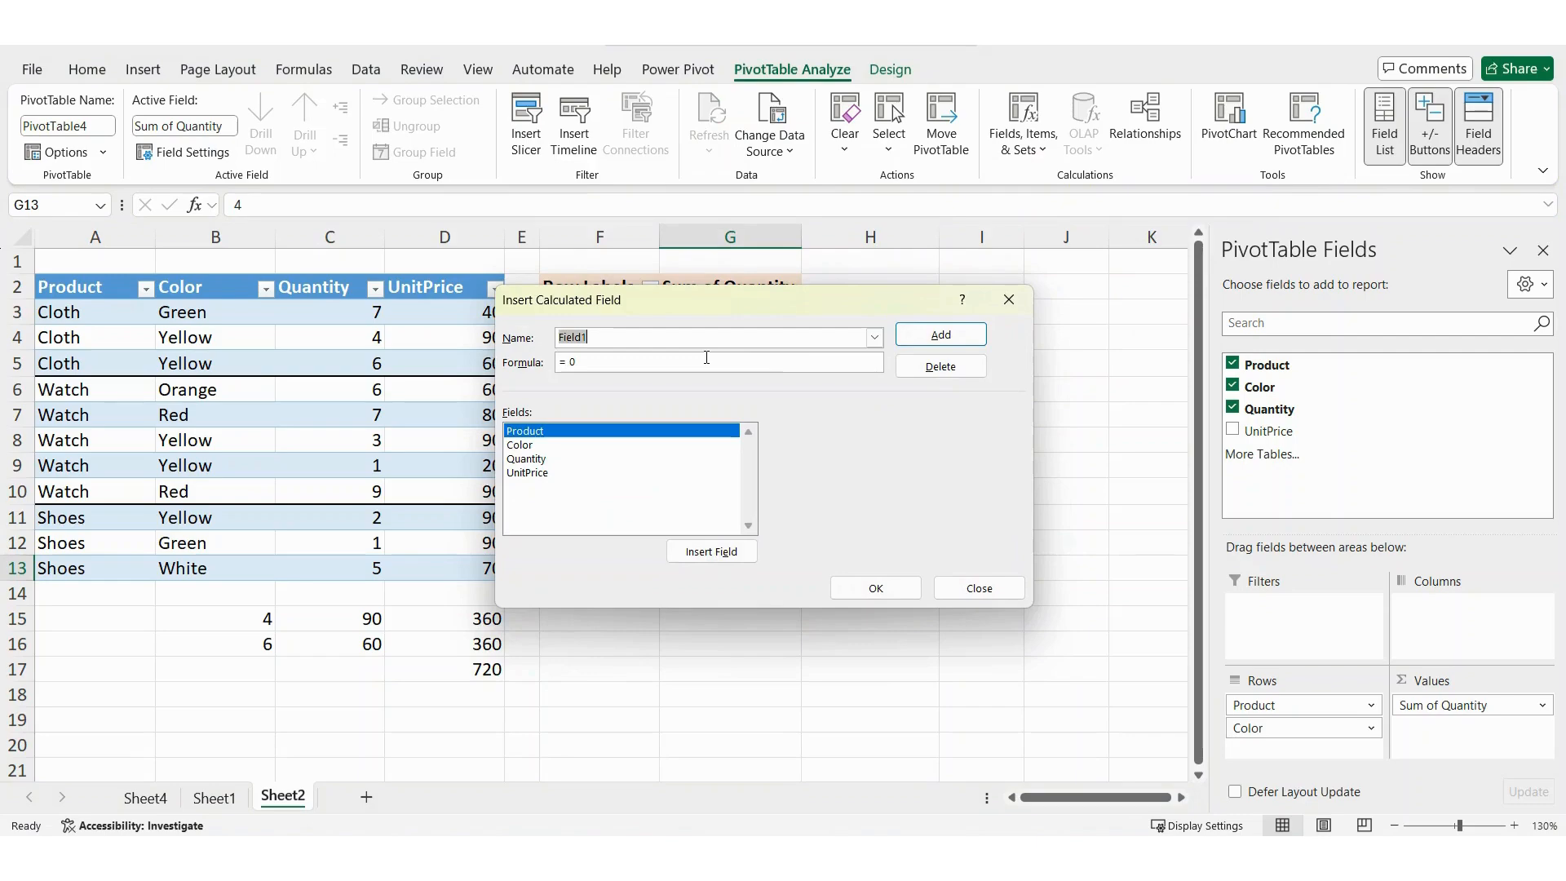
{"action": "type", "text": "Amount"}
{"action": "double_click", "coordinate": [528, 459]}
{"action": "type", "text": "*"}
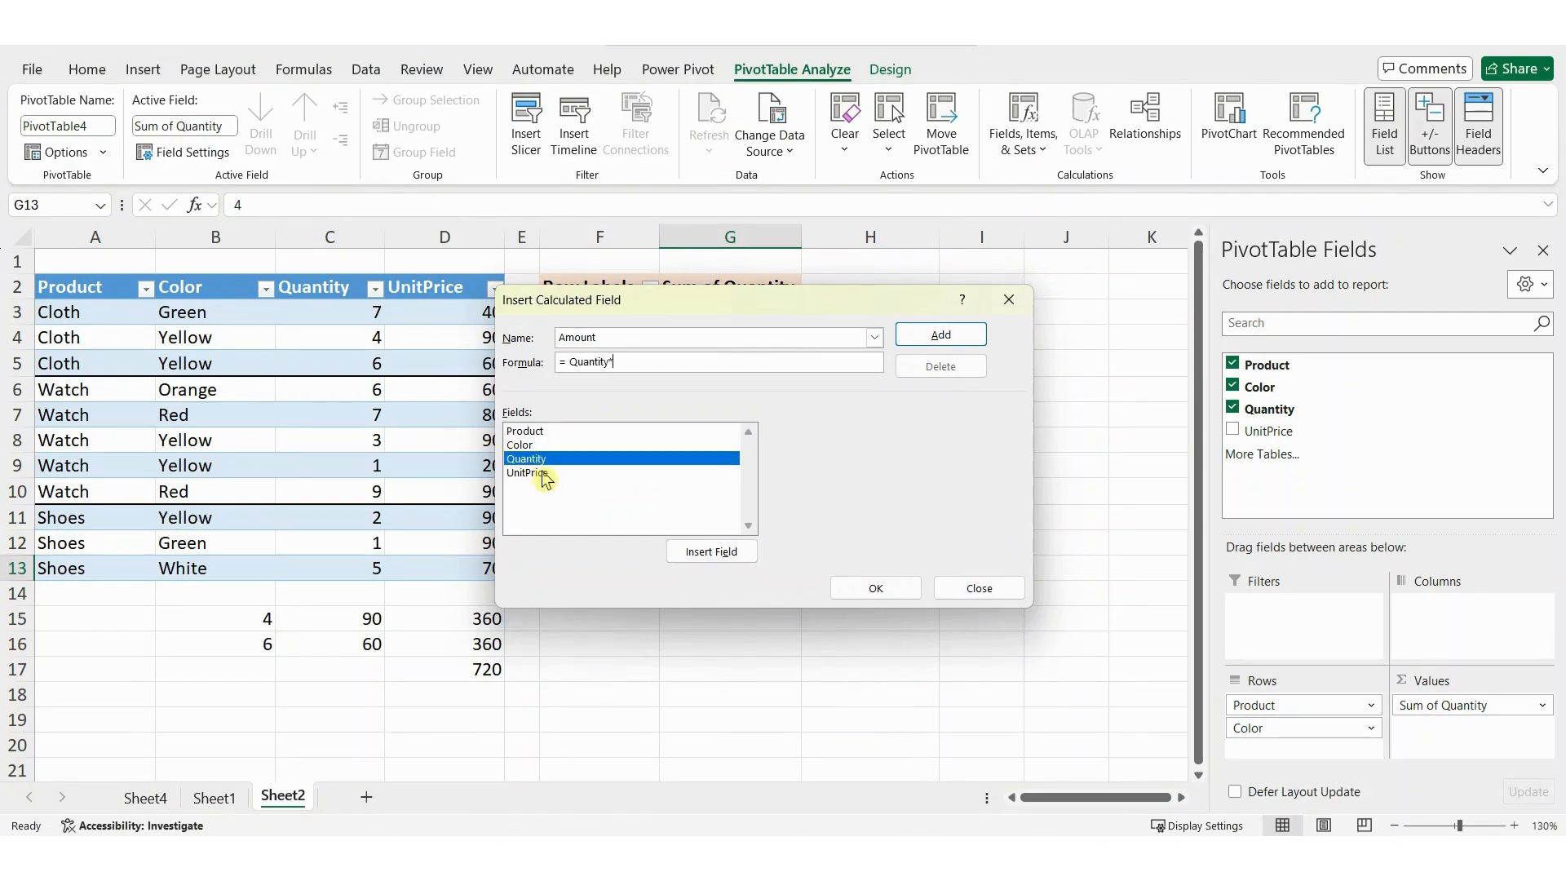
{"action": "double_click", "coordinate": [529, 472]}
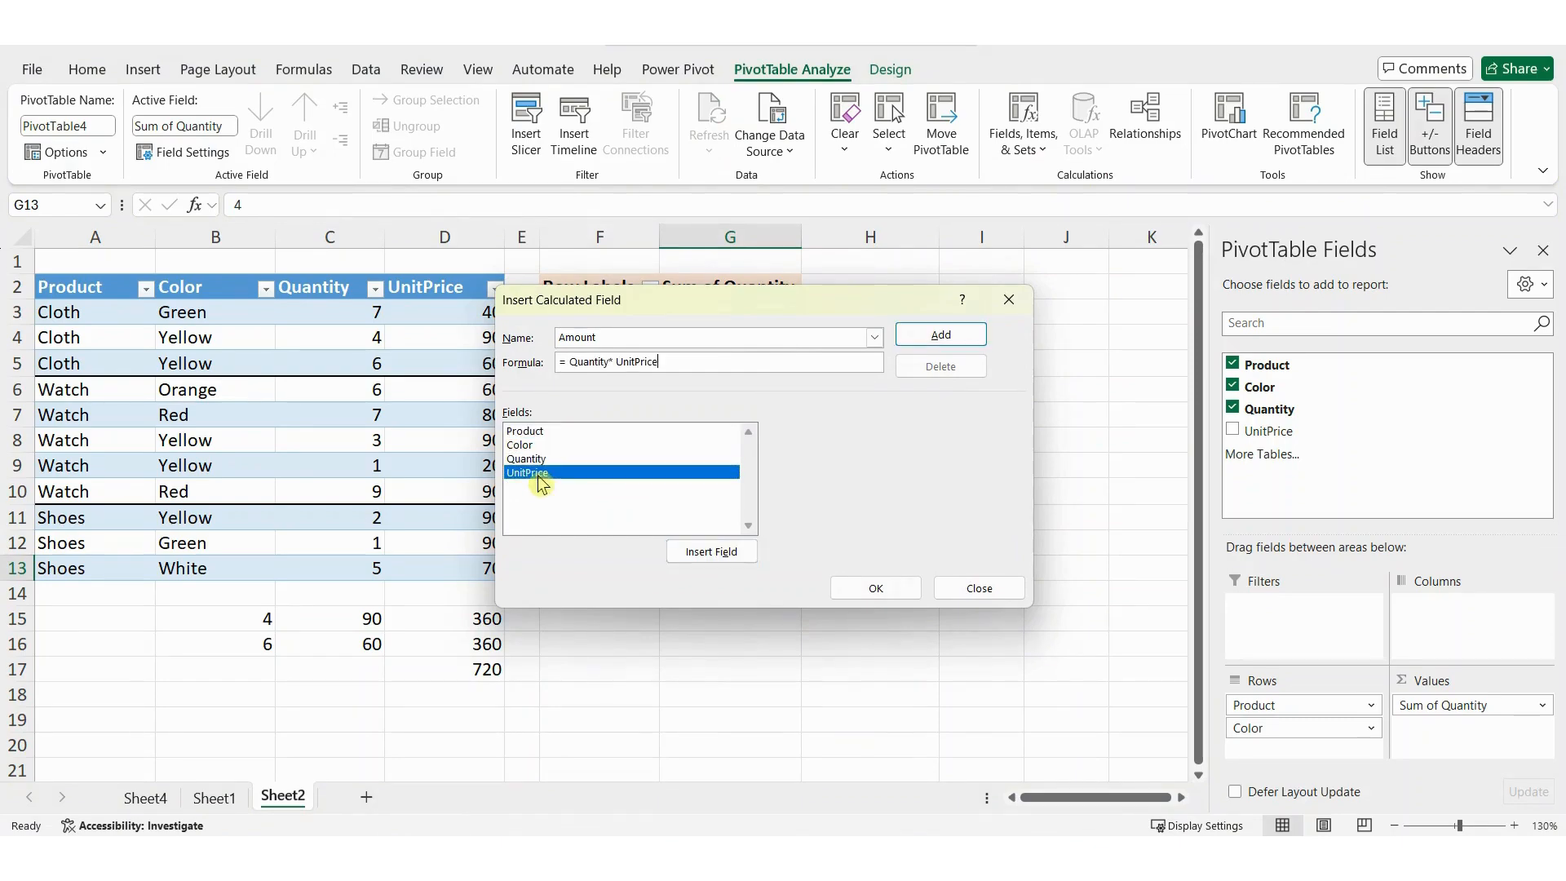
{"action": "left_click", "coordinate": [939, 335]}
{"action": "left_click", "coordinate": [875, 588]}
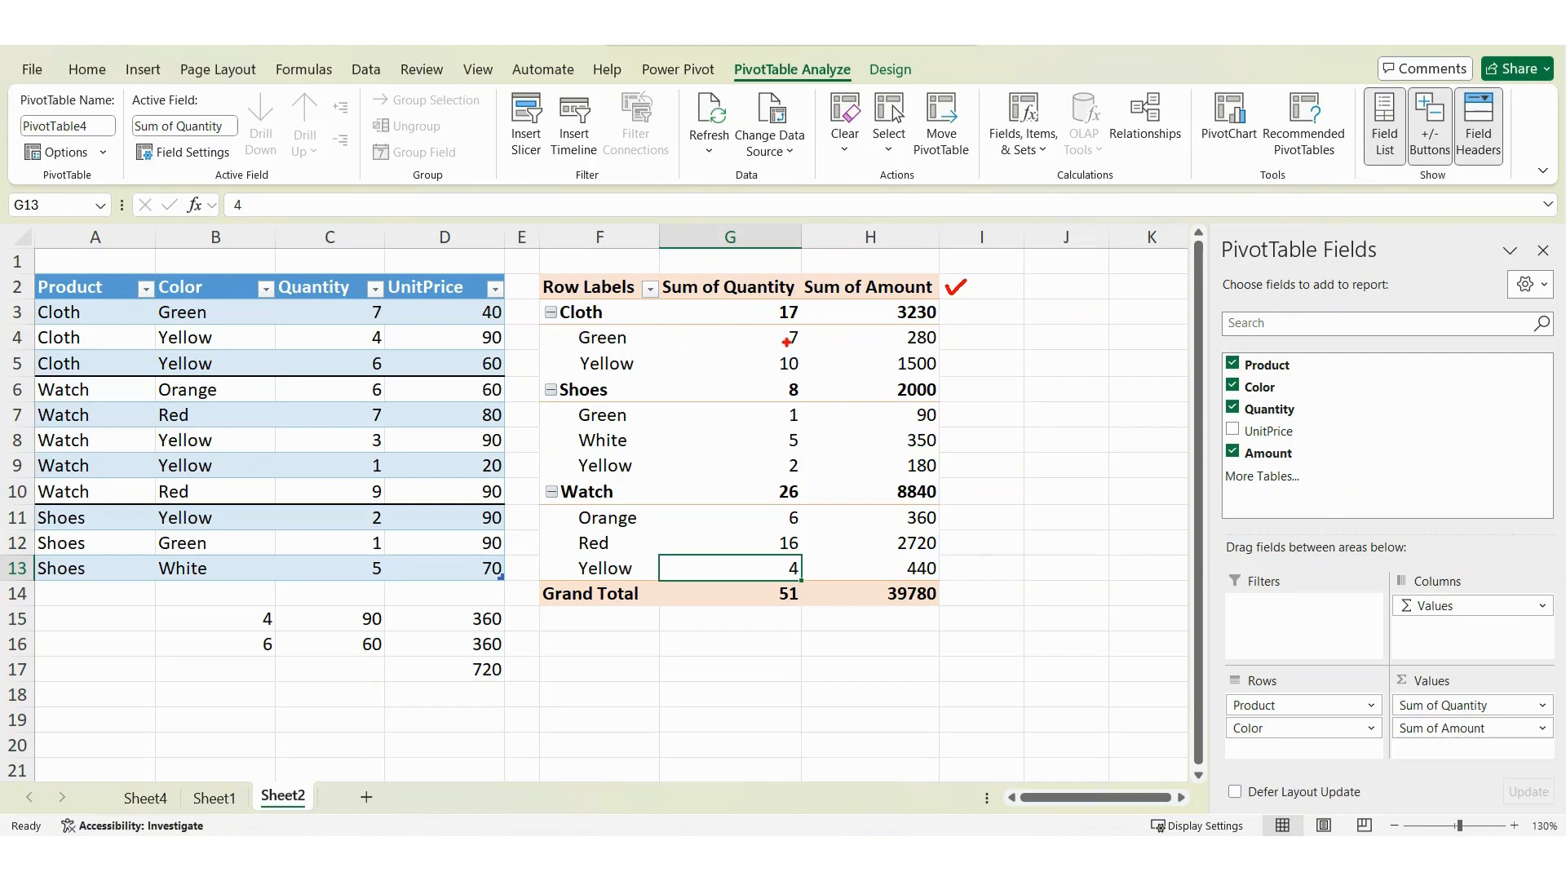
- Check the PivotTable's Amount for Cloth Green and Cloth Yellow against quantity times unit price in the source table
{"action": "mouse_move", "coordinate": [782, 333]}
{"action": "left_mouse_down"}
{"action": "mouse_move", "coordinate": [811, 334]}
{"action": "mouse_move", "coordinate": [784, 347]}
{"action": "left_mouse_up"}
{"action": "mouse_move", "coordinate": [390, 319]}
{"action": "left_mouse_down"}
{"action": "mouse_move", "coordinate": [360, 318]}
{"action": "mouse_move", "coordinate": [390, 300]}
{"action": "mouse_move", "coordinate": [395, 320]}
{"action": "left_mouse_up"}
{"action": "mouse_move", "coordinate": [902, 349]}
{"action": "left_mouse_down"}
{"action": "mouse_move", "coordinate": [903, 329]}
{"action": "mouse_move", "coordinate": [937, 325]}
{"action": "mouse_move", "coordinate": [892, 355]}
{"action": "left_mouse_up"}
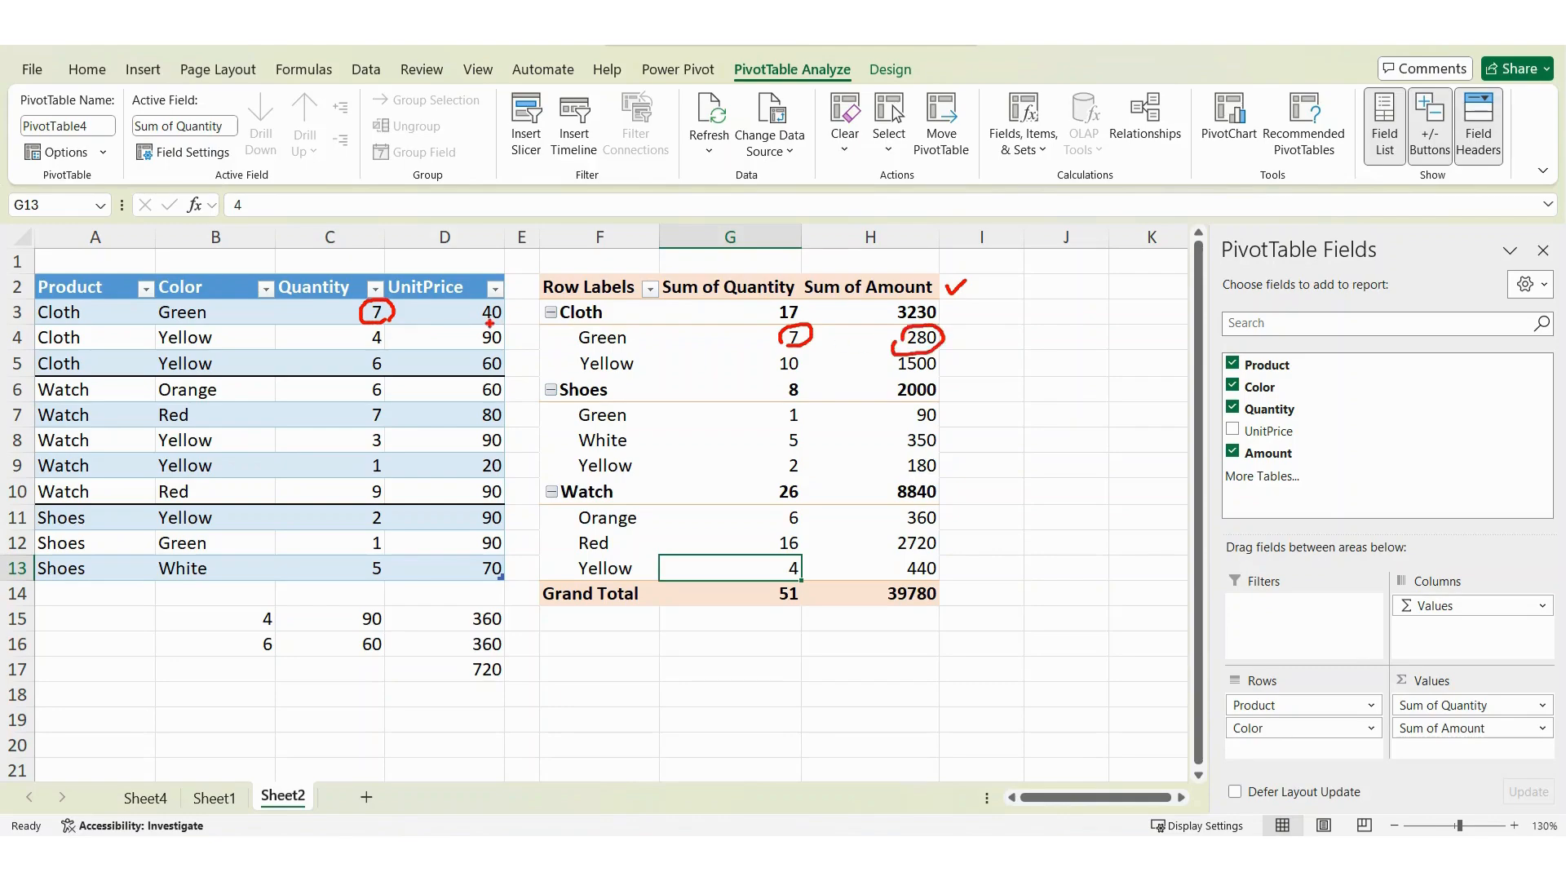
{"action": "mouse_move", "coordinate": [488, 321]}
{"action": "left_mouse_down"}
{"action": "mouse_move", "coordinate": [466, 319]}
{"action": "mouse_move", "coordinate": [502, 299]}
{"action": "mouse_move", "coordinate": [498, 325]}
{"action": "left_mouse_up"}
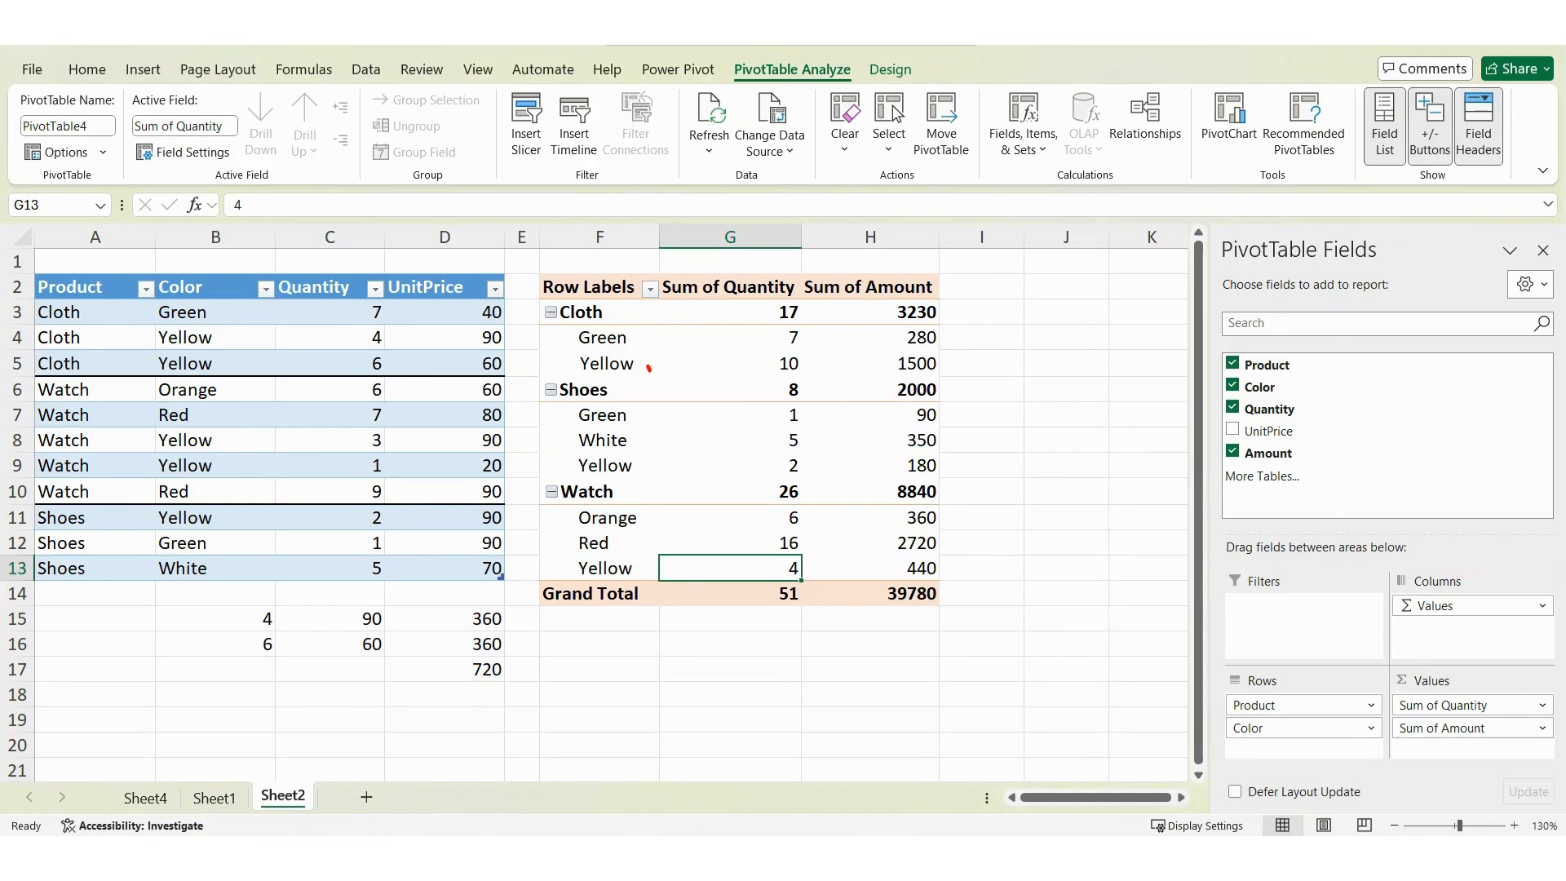
{"action": "mouse_move", "coordinate": [805, 379]}
{"action": "left_mouse_down"}
{"action": "mouse_move", "coordinate": [779, 380]}
{"action": "mouse_move", "coordinate": [779, 353]}
{"action": "mouse_move", "coordinate": [808, 368]}
{"action": "left_mouse_up"}
{"action": "mouse_move", "coordinate": [363, 329]}
{"action": "left_mouse_down"}
{"action": "mouse_move", "coordinate": [392, 350]}
{"action": "mouse_move", "coordinate": [373, 372]}
{"action": "mouse_move", "coordinate": [362, 331]}
{"action": "left_mouse_up"}
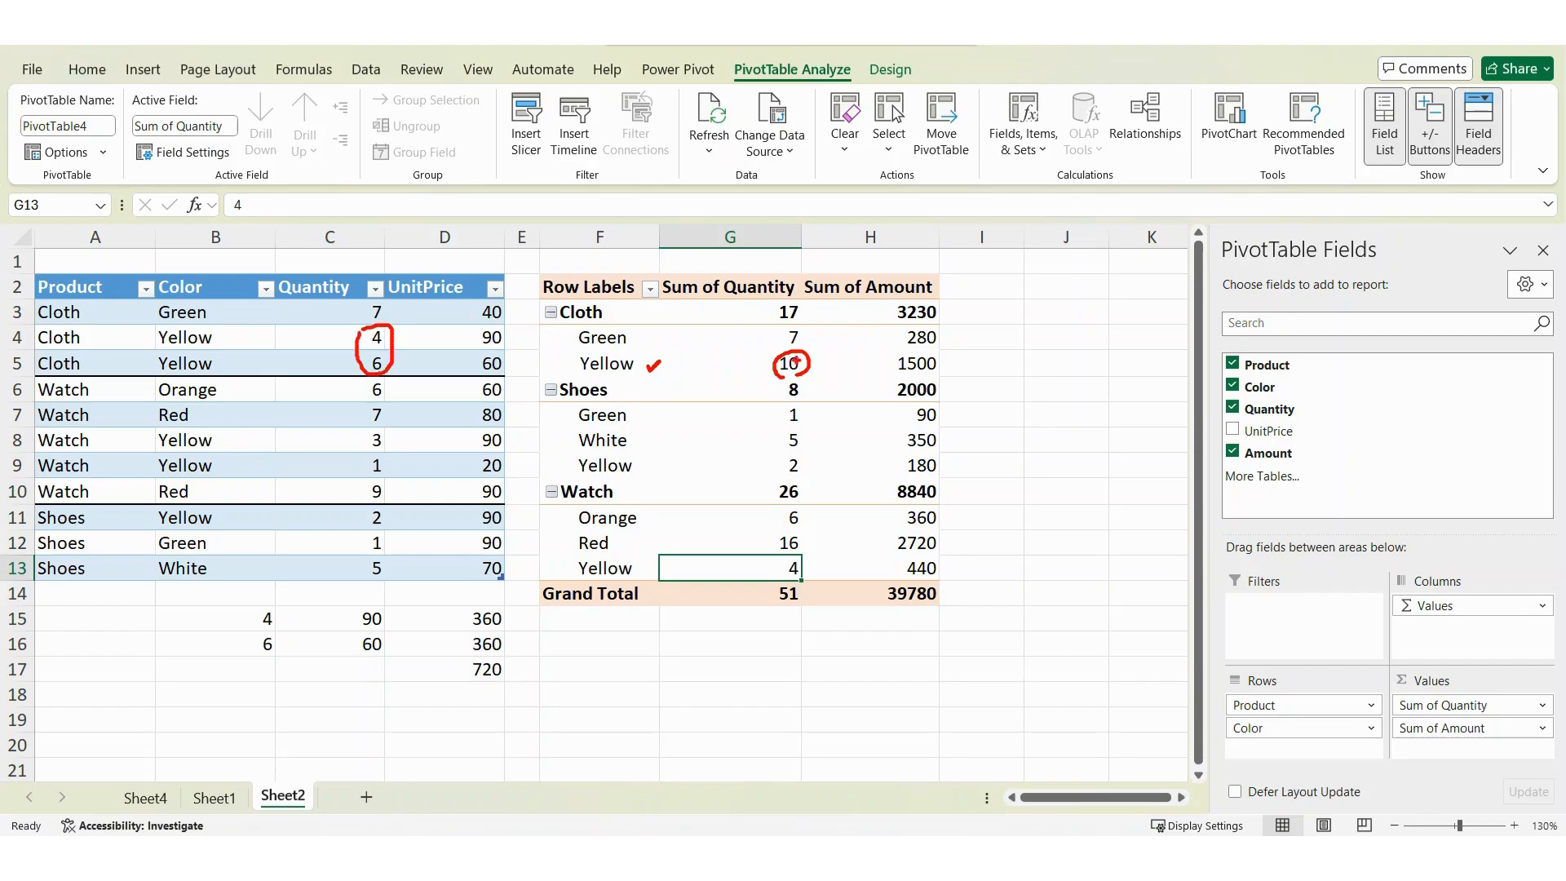
{"action": "mouse_move", "coordinate": [905, 365]}
{"action": "left_mouse_down"}
{"action": "mouse_move", "coordinate": [893, 350]}
{"action": "mouse_move", "coordinate": [943, 349]}
{"action": "mouse_move", "coordinate": [940, 374]}
{"action": "mouse_move", "coordinate": [889, 372]}
{"action": "left_mouse_up"}
{"action": "mouse_move", "coordinate": [408, 336]}
{"action": "left_mouse_down"}
{"action": "mouse_move", "coordinate": [451, 337]}
{"action": "mouse_move", "coordinate": [409, 365]}
{"action": "left_mouse_up"}
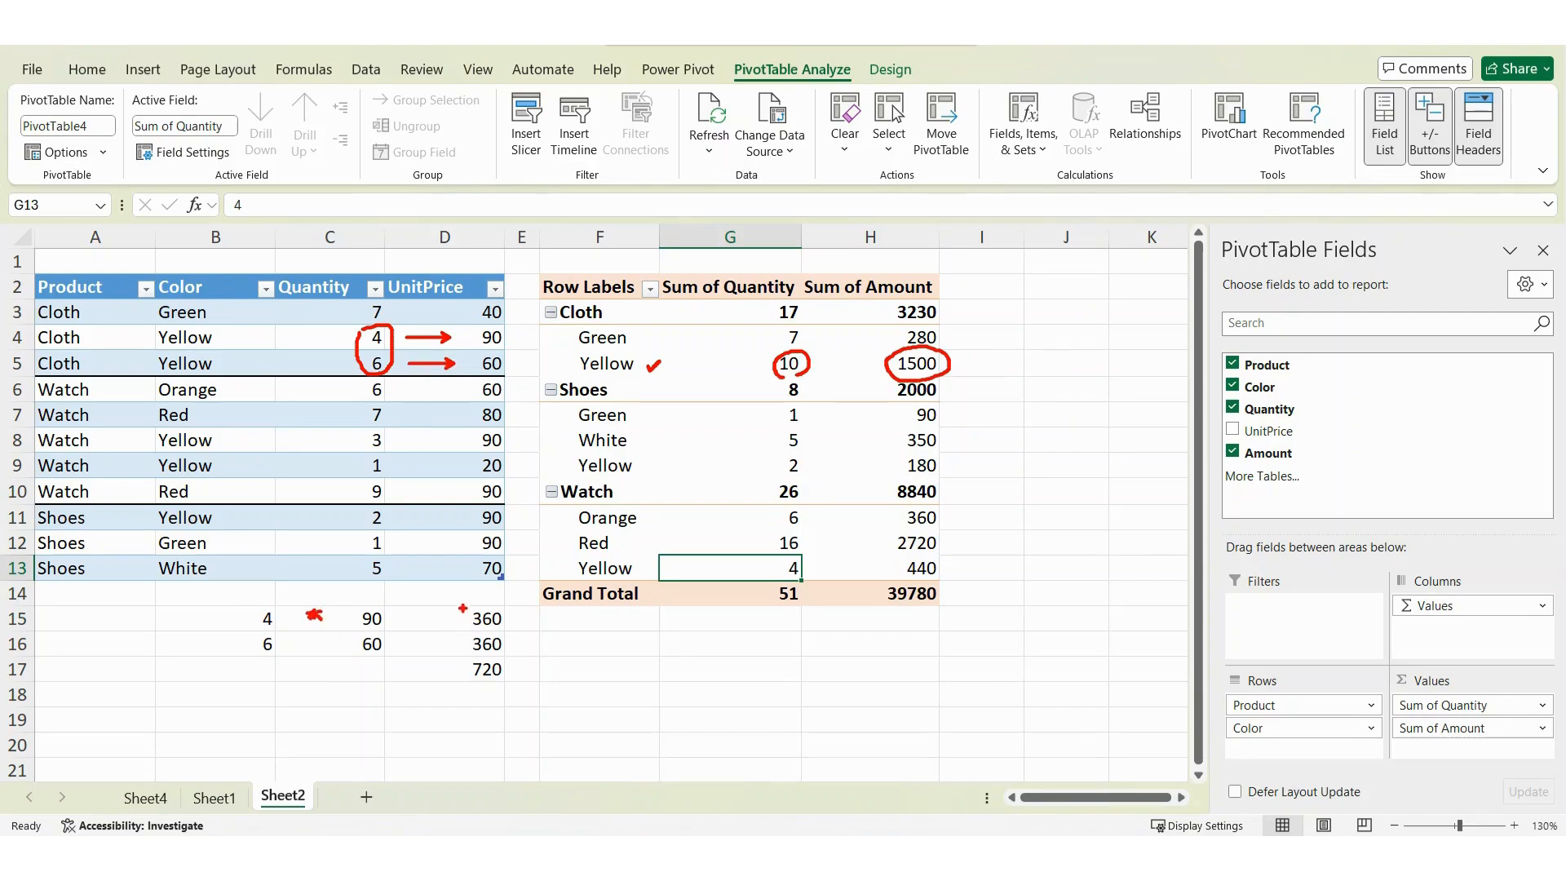
{"action": "mouse_move", "coordinate": [461, 606]}
{"action": "left_mouse_down"}
{"action": "mouse_move", "coordinate": [462, 633]}
{"action": "mouse_move", "coordinate": [462, 606]}
{"action": "left_mouse_up"}
{"action": "mouse_move", "coordinate": [462, 632]}
{"action": "left_mouse_down"}
{"action": "mouse_move", "coordinate": [462, 653]}
{"action": "mouse_move", "coordinate": [509, 658]}
{"action": "mouse_move", "coordinate": [463, 632]}
{"action": "mouse_move", "coordinate": [461, 673]}
{"action": "mouse_move", "coordinate": [523, 688]}
{"action": "mouse_move", "coordinate": [528, 659]}
{"action": "mouse_move", "coordinate": [461, 659]}
{"action": "left_mouse_up"}
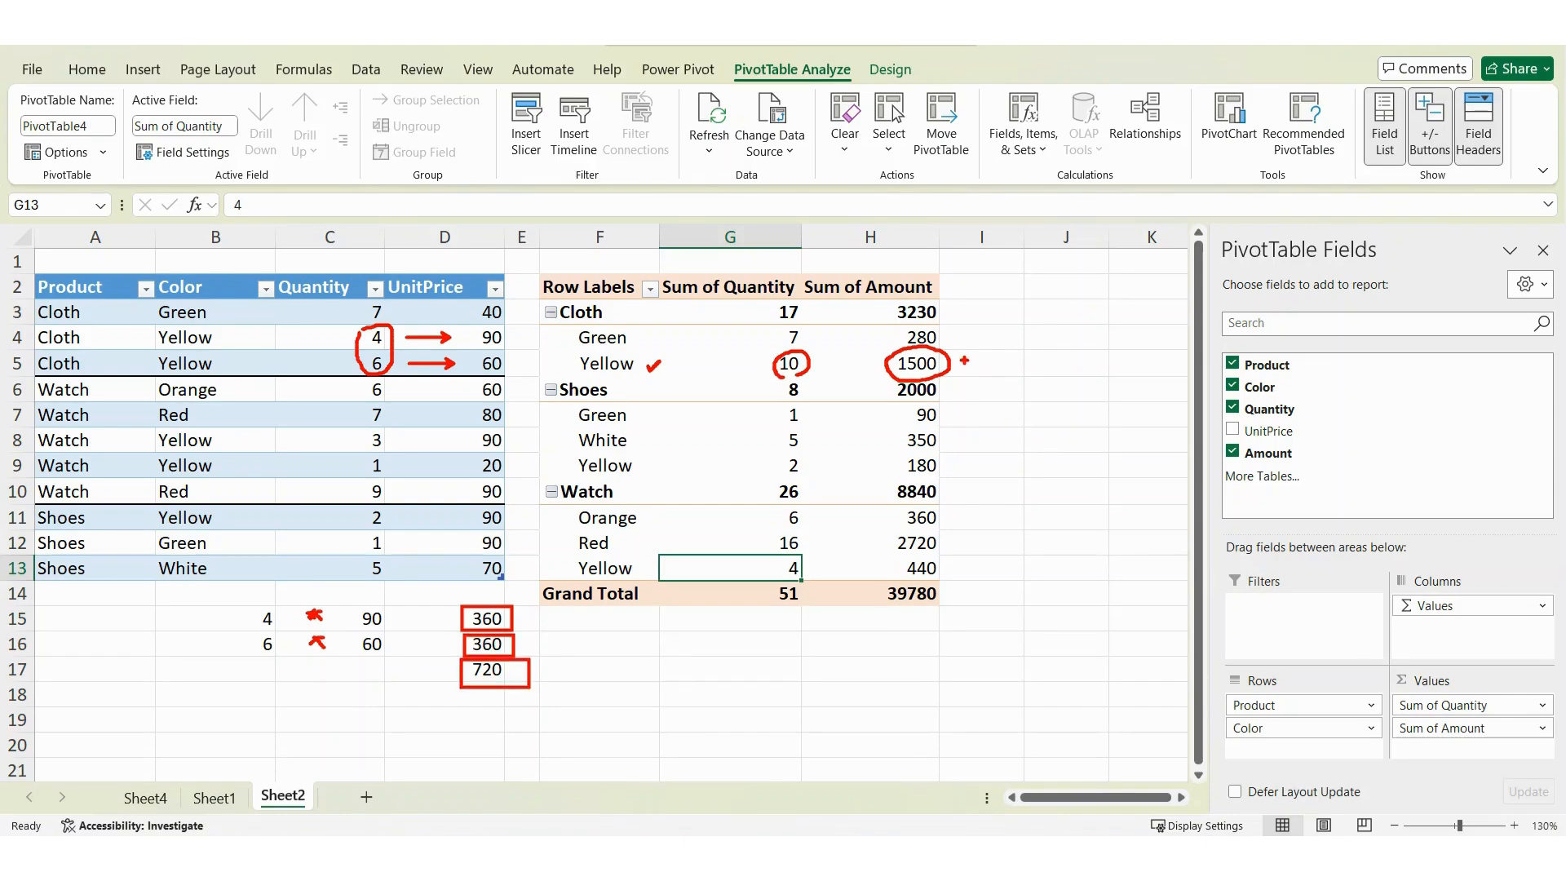
{"action": "mouse_move", "coordinate": [963, 357]}
{"action": "left_mouse_down"}
{"action": "mouse_move", "coordinate": [978, 360]}
{"action": "mouse_move", "coordinate": [959, 372]}
{"action": "left_mouse_up"}
{"action": "key", "text": "Escape"}
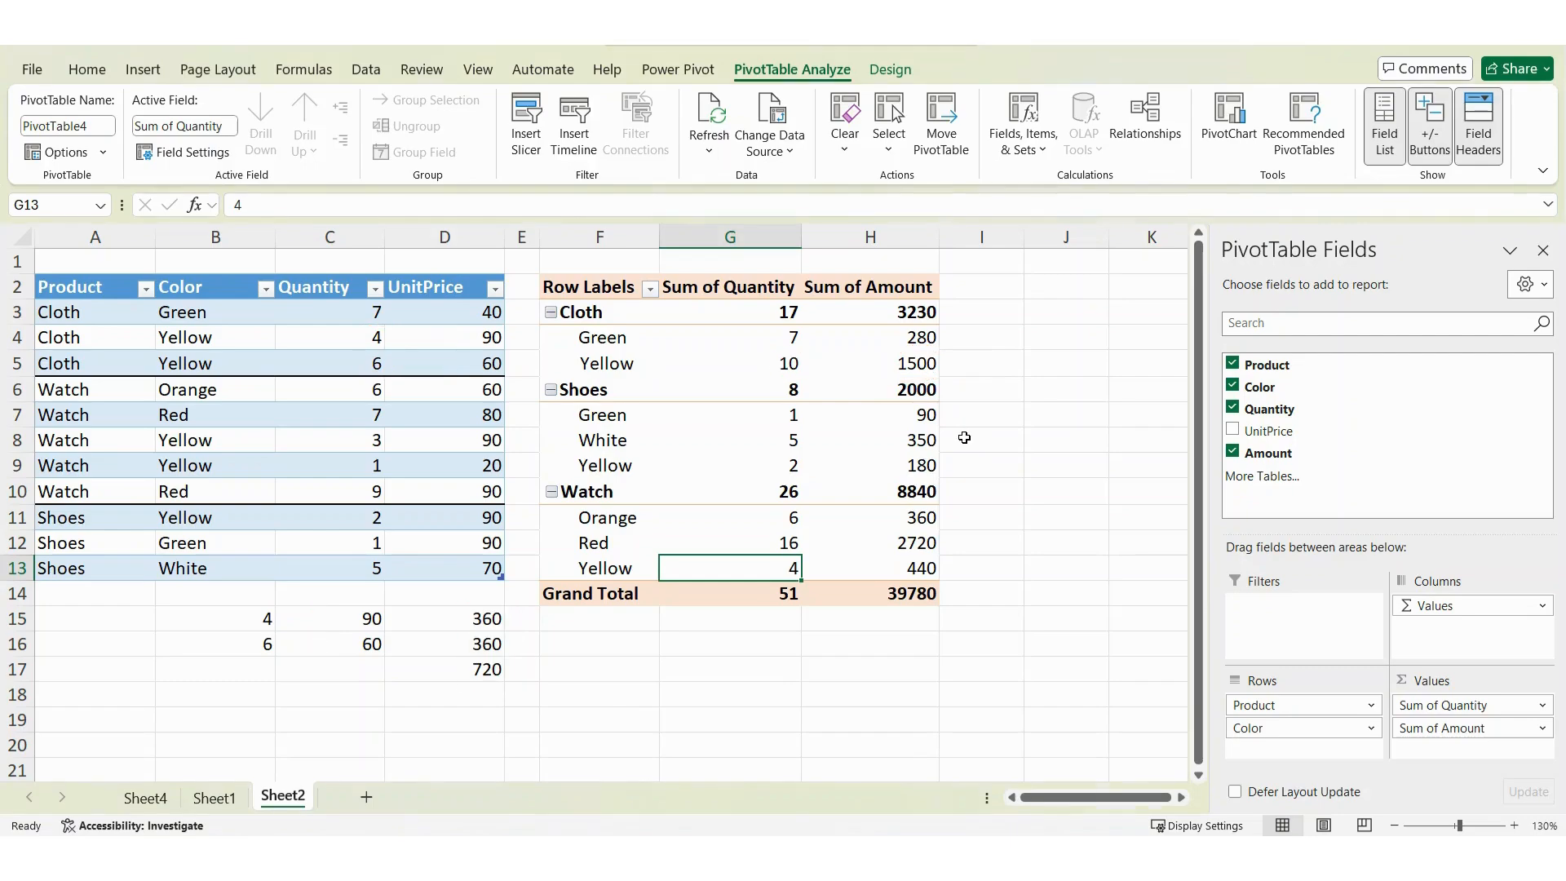
- Examine how Cloth Yellow's Amount derives from its summed quantities multiplied by its summed unit prices
{"action": "key", "text": "ctrl+2"}
{"action": "left_click_drag", "start_coordinate": [888, 348], "coordinate": [951, 381]}
{"action": "mouse_move", "coordinate": [358, 327]}
{"action": "left_mouse_down"}
{"action": "mouse_move", "coordinate": [366, 372]}
{"action": "mouse_move", "coordinate": [398, 376]}
{"action": "mouse_move", "coordinate": [346, 341]}
{"action": "left_mouse_up"}
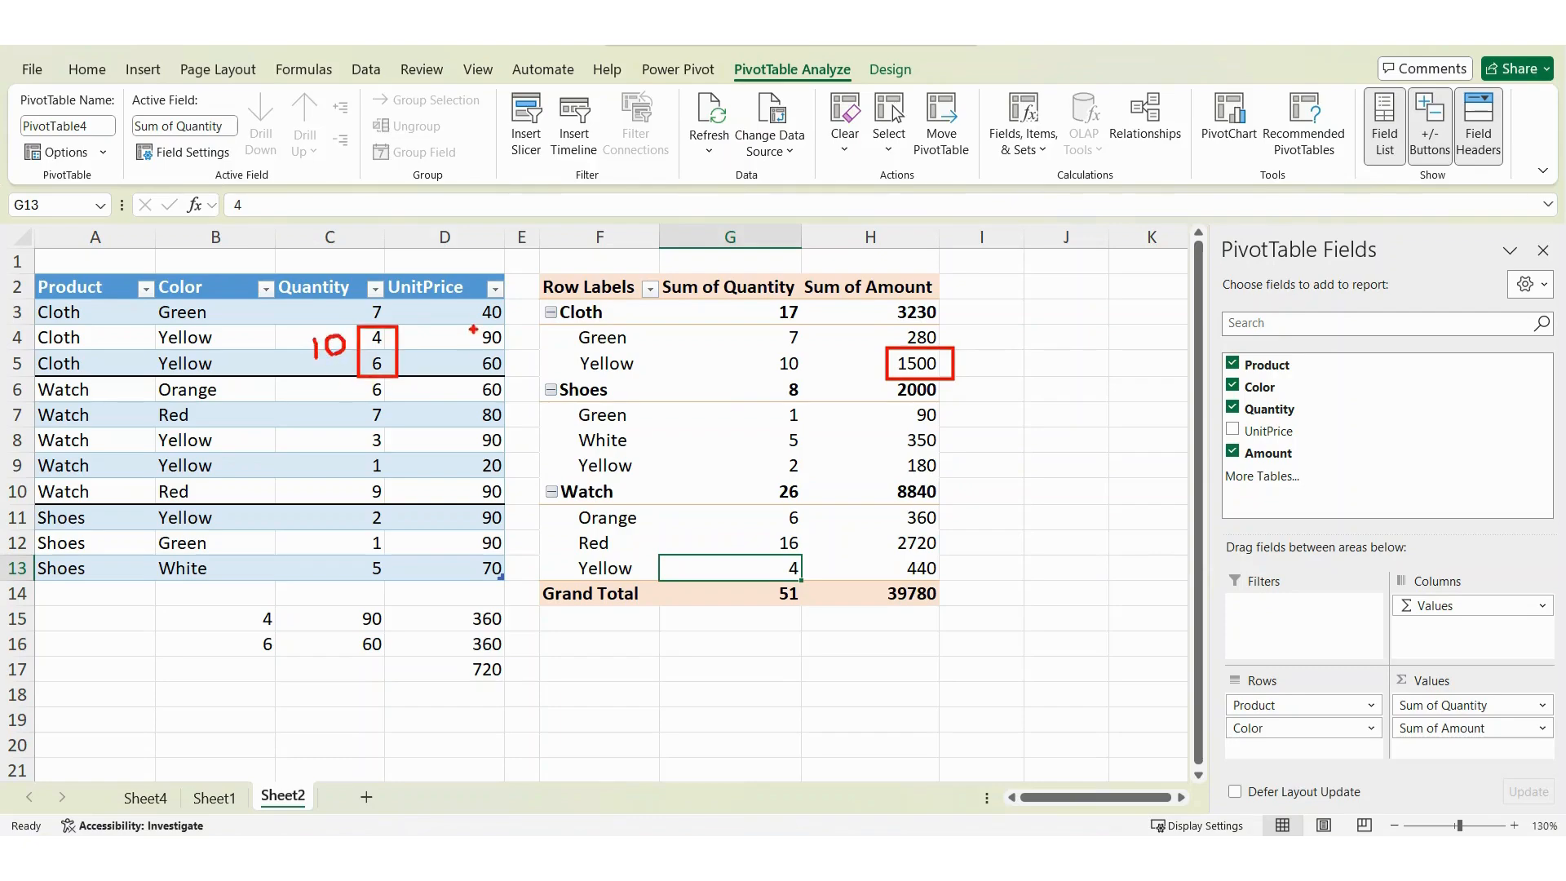
{"action": "mouse_move", "coordinate": [473, 328]}
{"action": "left_mouse_down"}
{"action": "mouse_move", "coordinate": [474, 352]}
{"action": "mouse_move", "coordinate": [515, 378]}
{"action": "mouse_move", "coordinate": [528, 343]}
{"action": "mouse_move", "coordinate": [542, 356]}
{"action": "mouse_move", "coordinate": [530, 362]}
{"action": "mouse_move", "coordinate": [552, 345]}
{"action": "mouse_move", "coordinate": [558, 364]}
{"action": "mouse_move", "coordinate": [547, 343]}
{"action": "left_mouse_up"}
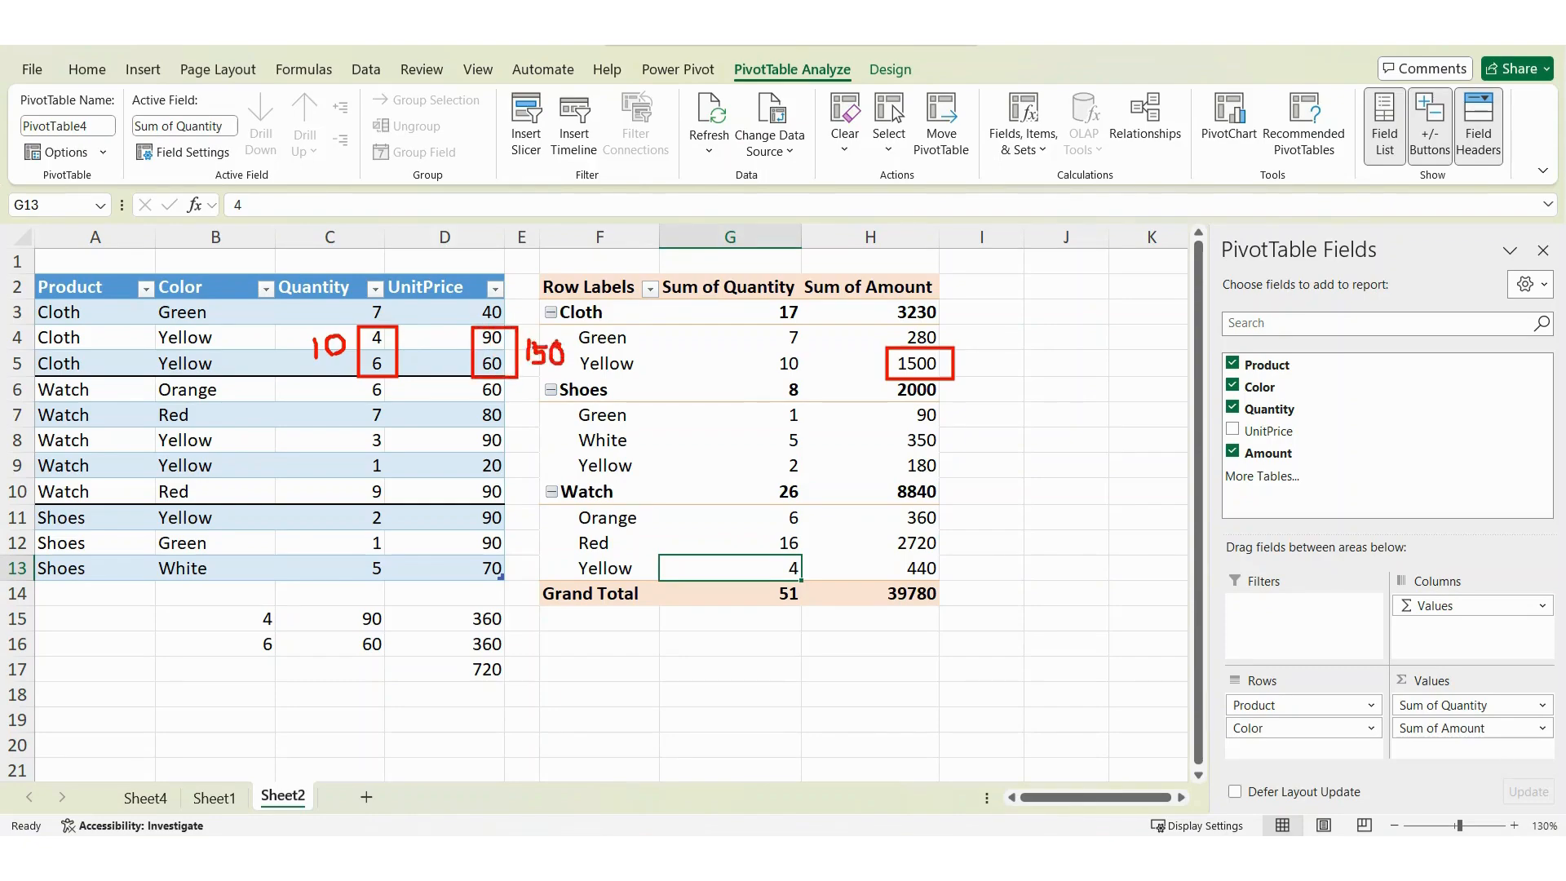
{"action": "left_click_drag", "start_coordinate": [424, 344], "coordinate": [433, 350]}
{"action": "mouse_move", "coordinate": [279, 271]}
{"action": "left_mouse_down"}
{"action": "mouse_move", "coordinate": [350, 416]}
{"action": "mouse_move", "coordinate": [406, 416]}
{"action": "left_mouse_up"}
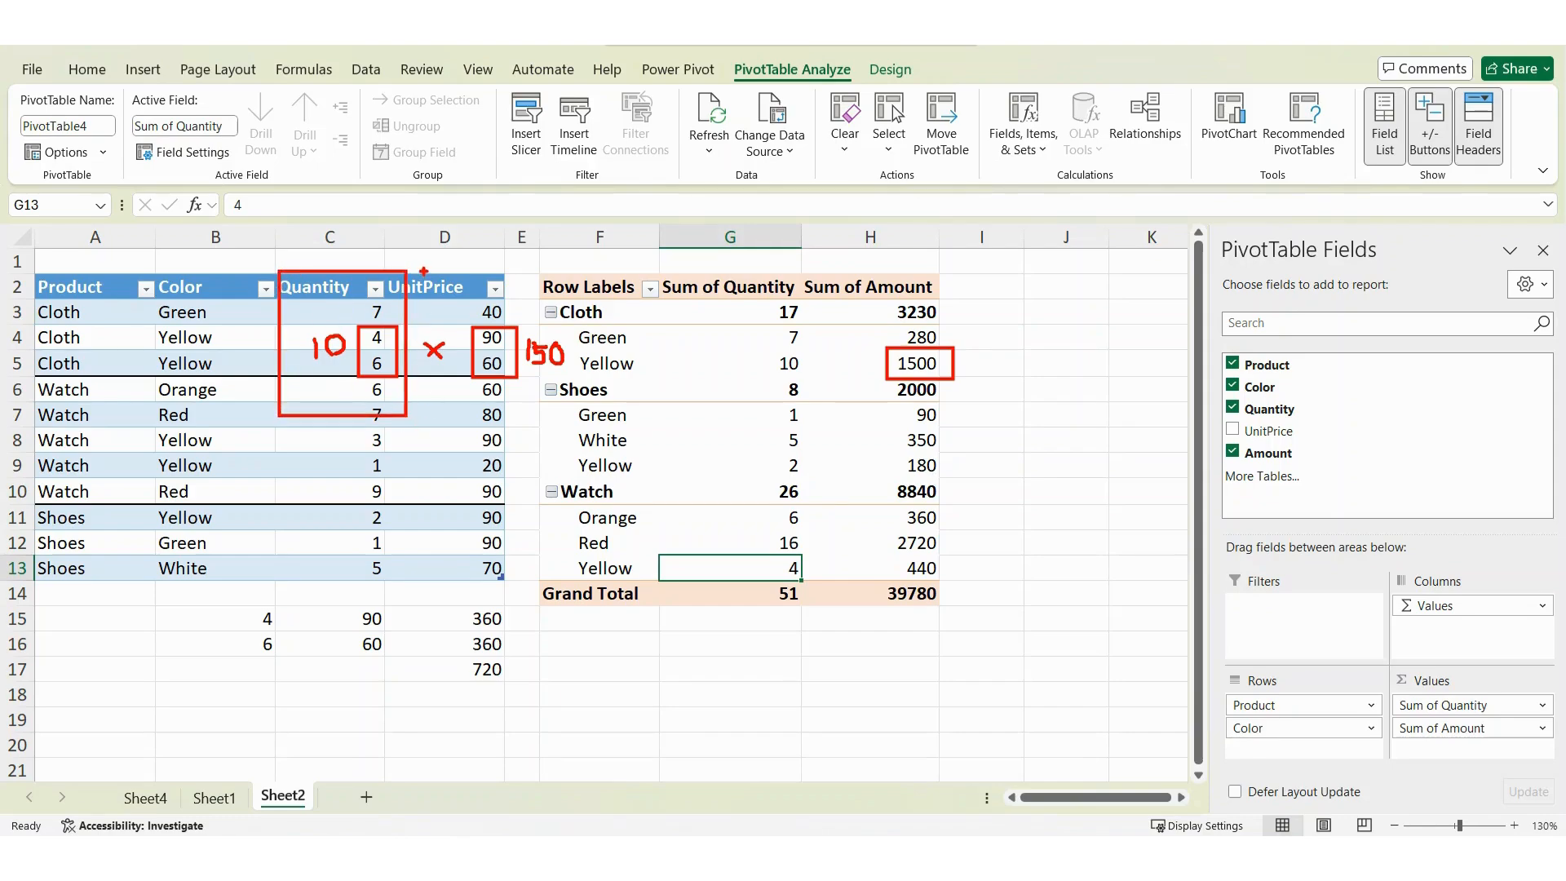
{"action": "mouse_move", "coordinate": [424, 272]}
{"action": "left_mouse_down"}
{"action": "mouse_move", "coordinate": [430, 313]}
{"action": "mouse_move", "coordinate": [506, 416]}
{"action": "mouse_move", "coordinate": [528, 418]}
{"action": "left_mouse_up"}
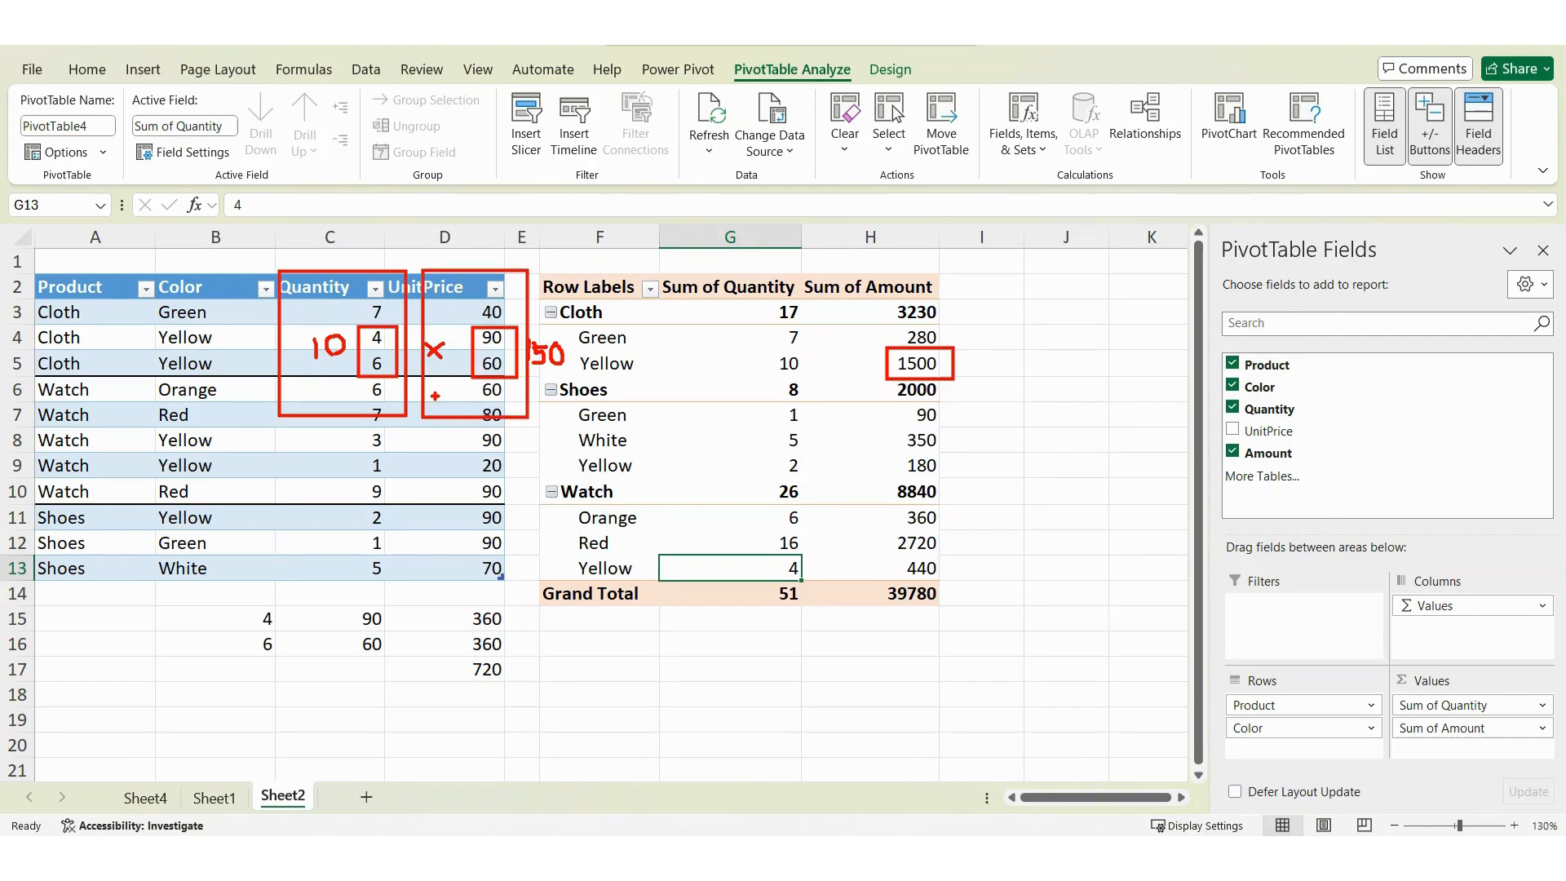
{"action": "key", "text": "Escape"}
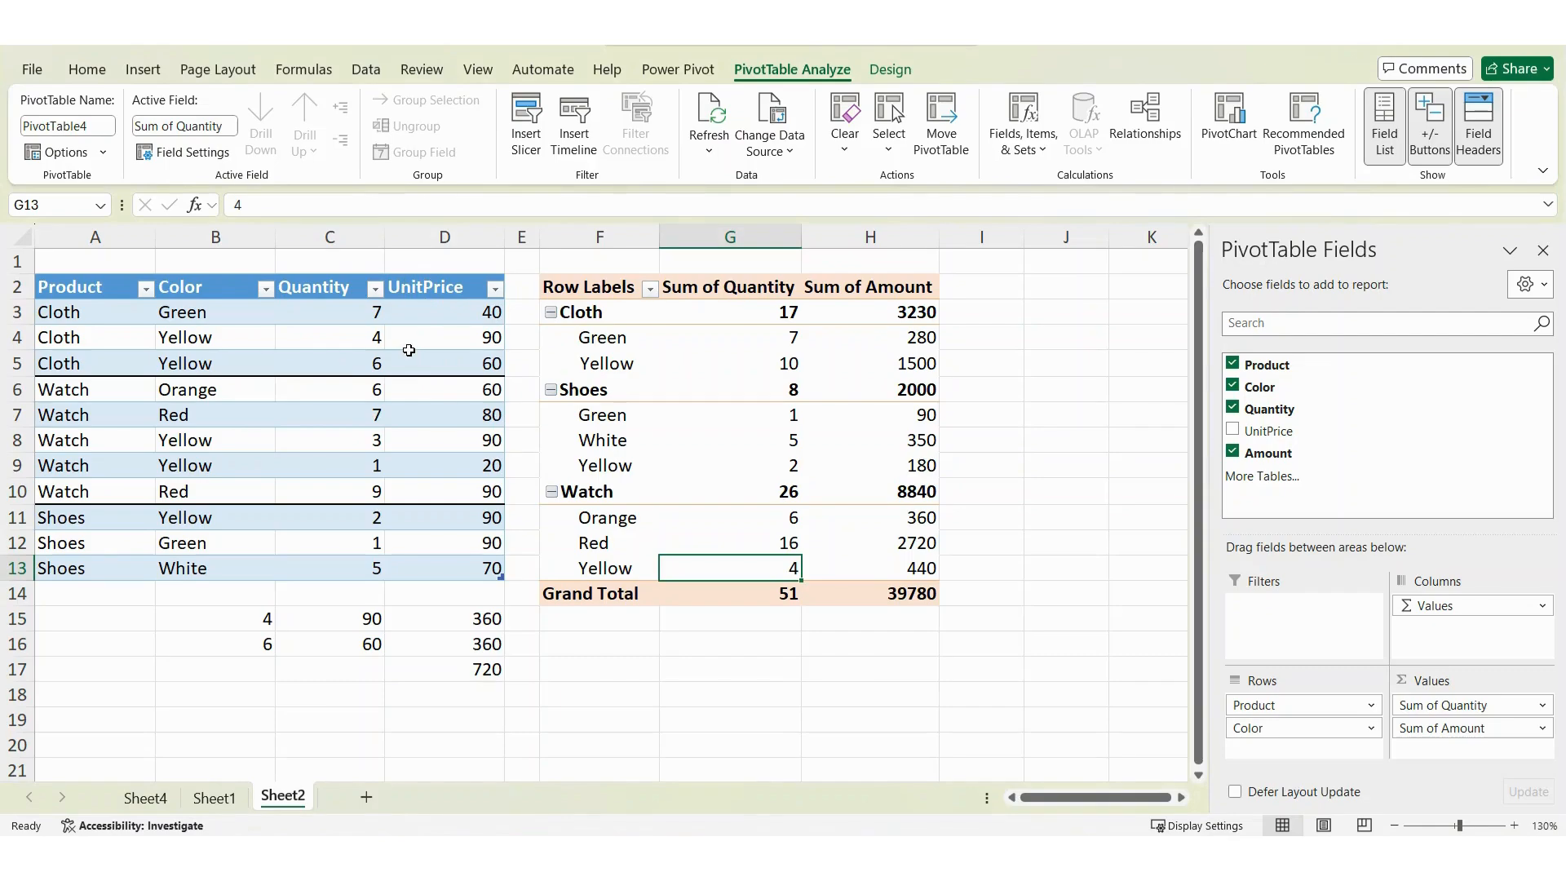
- Compare row-by-row multiplication of Quantity and UnitPrice for Cloth Yellow with the PivotTable's item rows, and leave the PivotTable
{"action": "key", "text": "ctrl+2"}
{"action": "mouse_move", "coordinate": [411, 336]}
{"action": "left_mouse_down"}
{"action": "mouse_move", "coordinate": [425, 329]}
{"action": "mouse_move", "coordinate": [411, 341]}
{"action": "left_mouse_up"}
{"action": "left_click_drag", "start_coordinate": [528, 338], "coordinate": [548, 338]}
{"action": "mouse_move", "coordinate": [570, 342]}
{"action": "left_mouse_down"}
{"action": "mouse_move", "coordinate": [571, 326]}
{"action": "mouse_move", "coordinate": [610, 349]}
{"action": "mouse_move", "coordinate": [570, 338]}
{"action": "left_mouse_up"}
{"action": "mouse_move", "coordinate": [415, 356]}
{"action": "left_mouse_down"}
{"action": "mouse_move", "coordinate": [431, 374]}
{"action": "mouse_move", "coordinate": [414, 374]}
{"action": "left_mouse_up"}
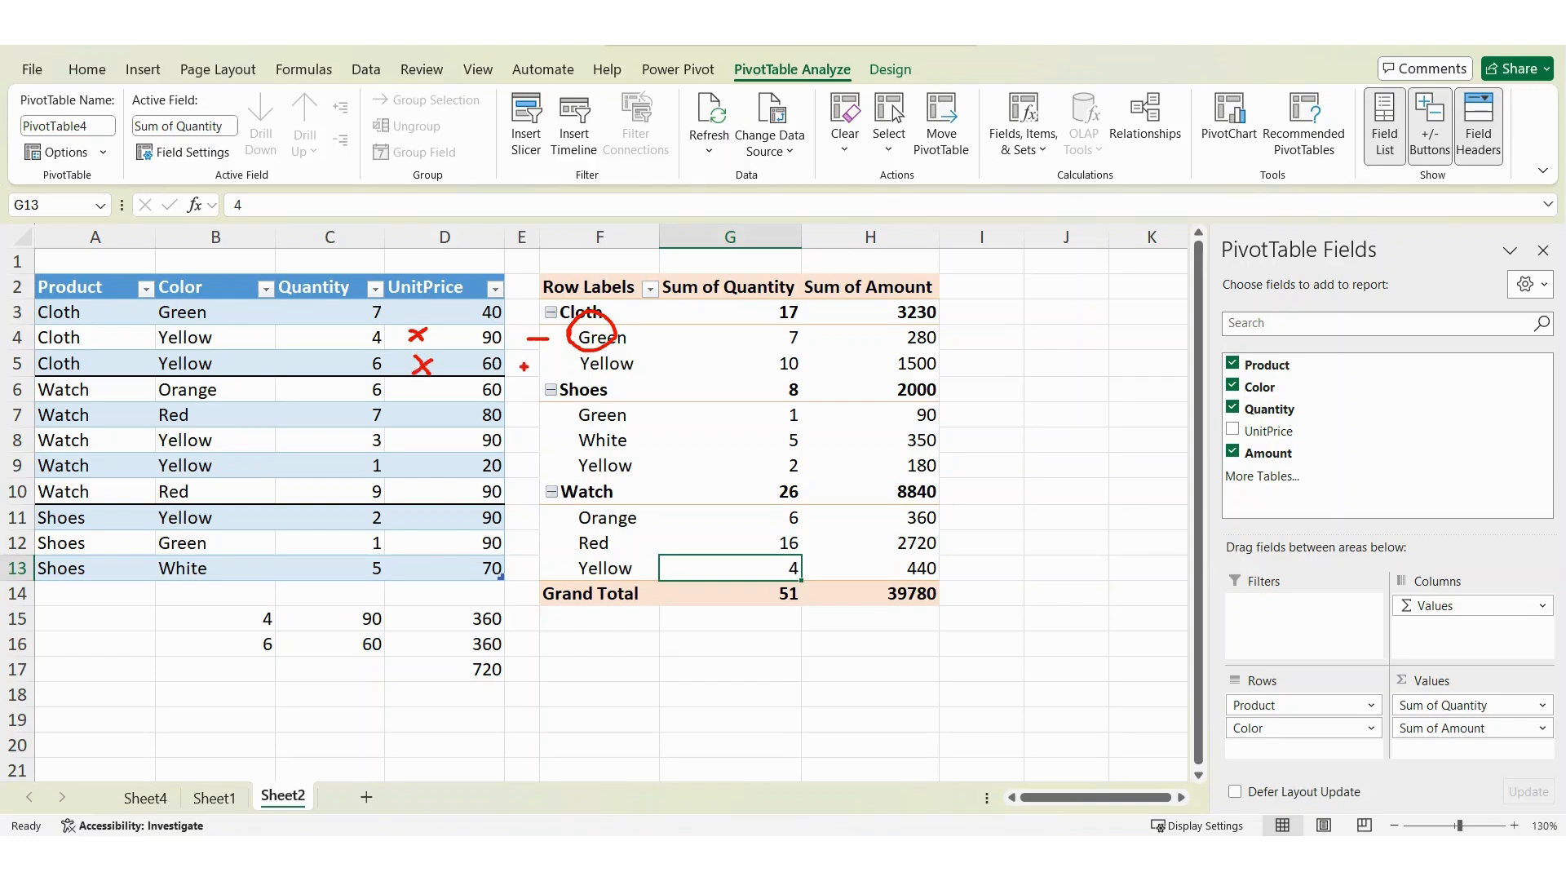
{"action": "left_click_drag", "start_coordinate": [523, 366], "coordinate": [675, 403]}
{"action": "mouse_move", "coordinate": [559, 422]}
{"action": "left_mouse_down"}
{"action": "mouse_move", "coordinate": [560, 453]}
{"action": "mouse_move", "coordinate": [656, 424]}
{"action": "mouse_move", "coordinate": [657, 472]}
{"action": "left_mouse_up"}
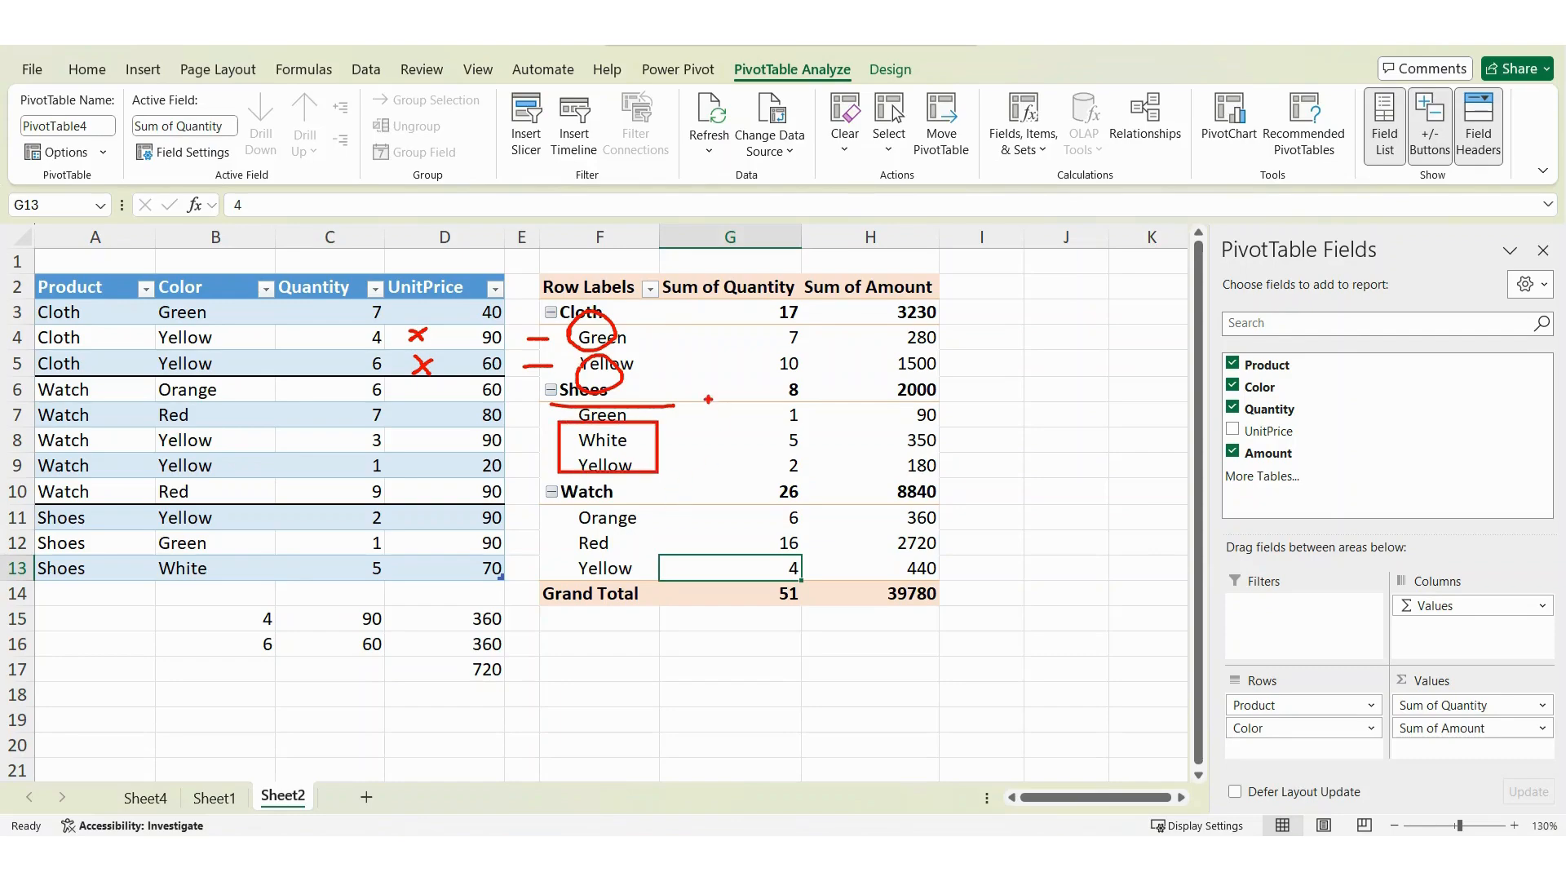
{"action": "left_click_drag", "start_coordinate": [669, 350], "coordinate": [719, 411]}
{"action": "left_click_drag", "start_coordinate": [725, 356], "coordinate": [675, 400]}
{"action": "key", "text": "Escape"}
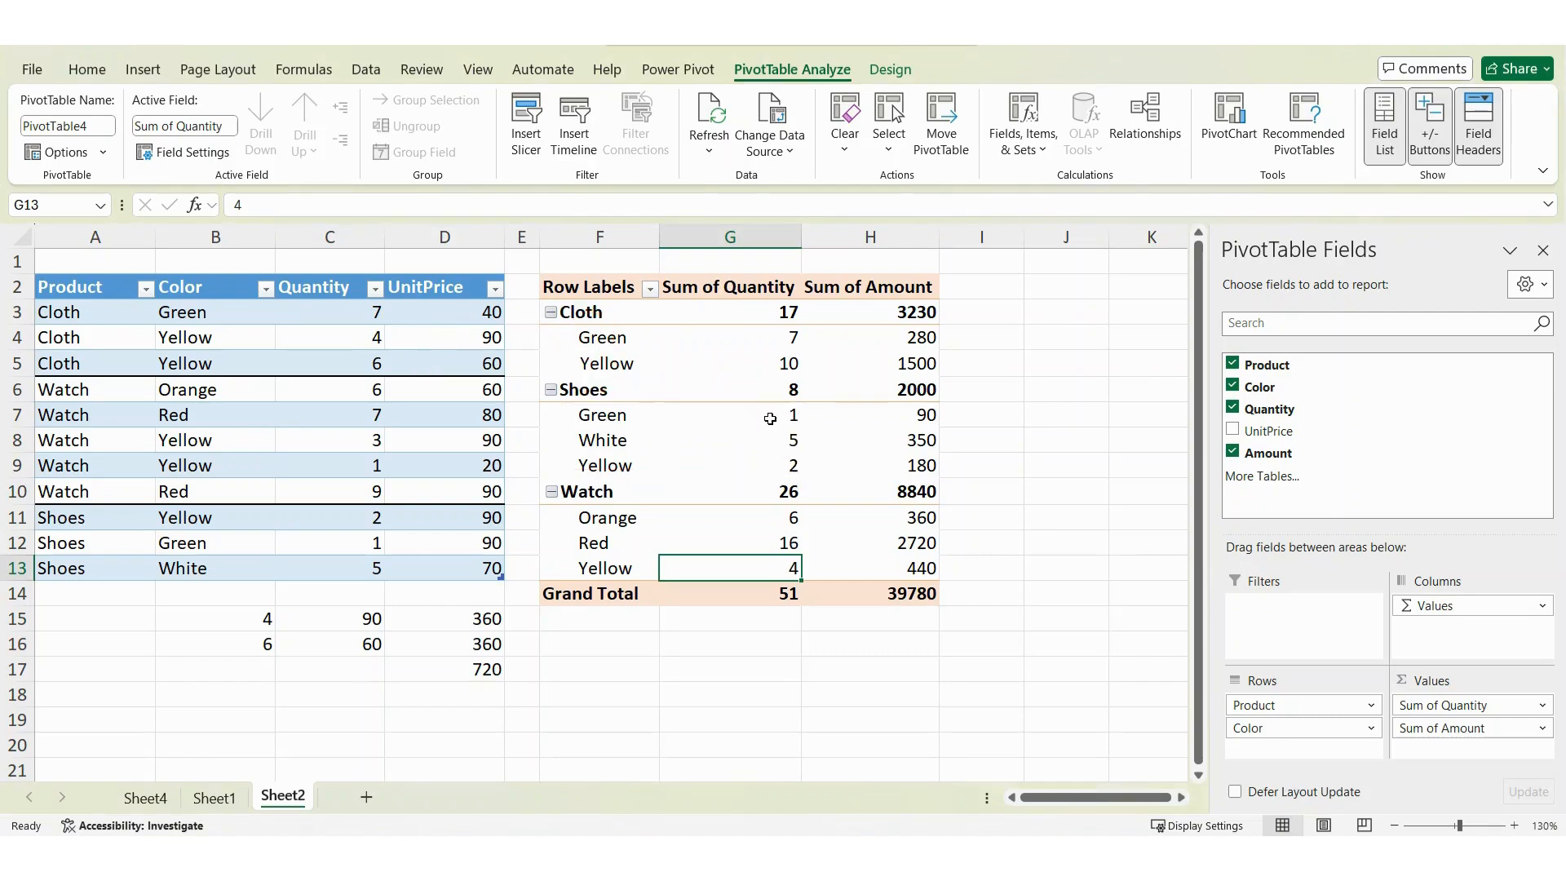
{"action": "left_click", "coordinate": [1085, 406]}
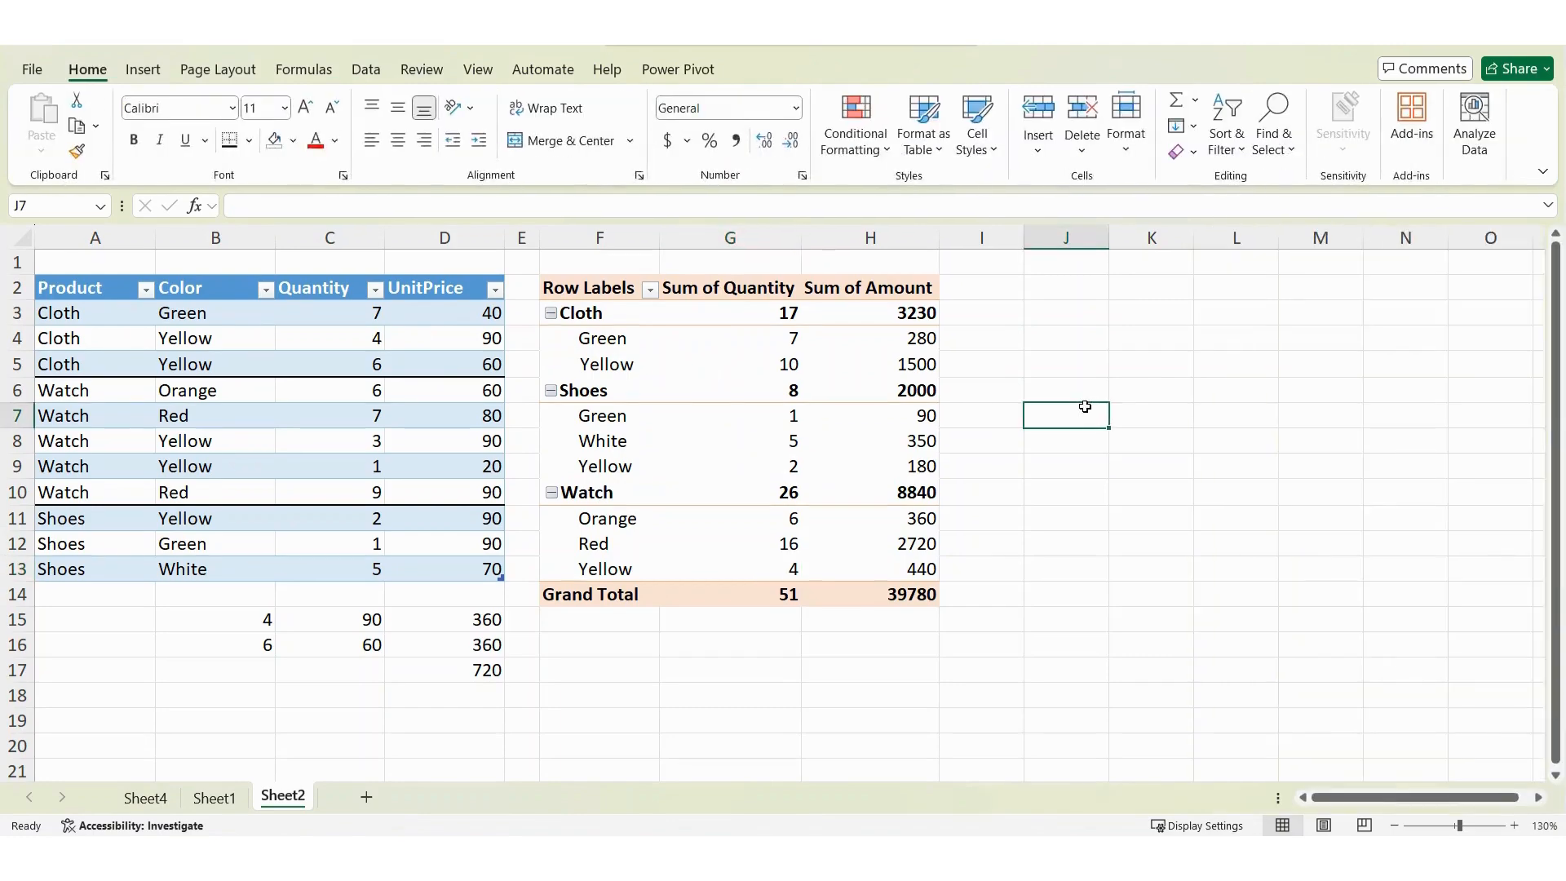